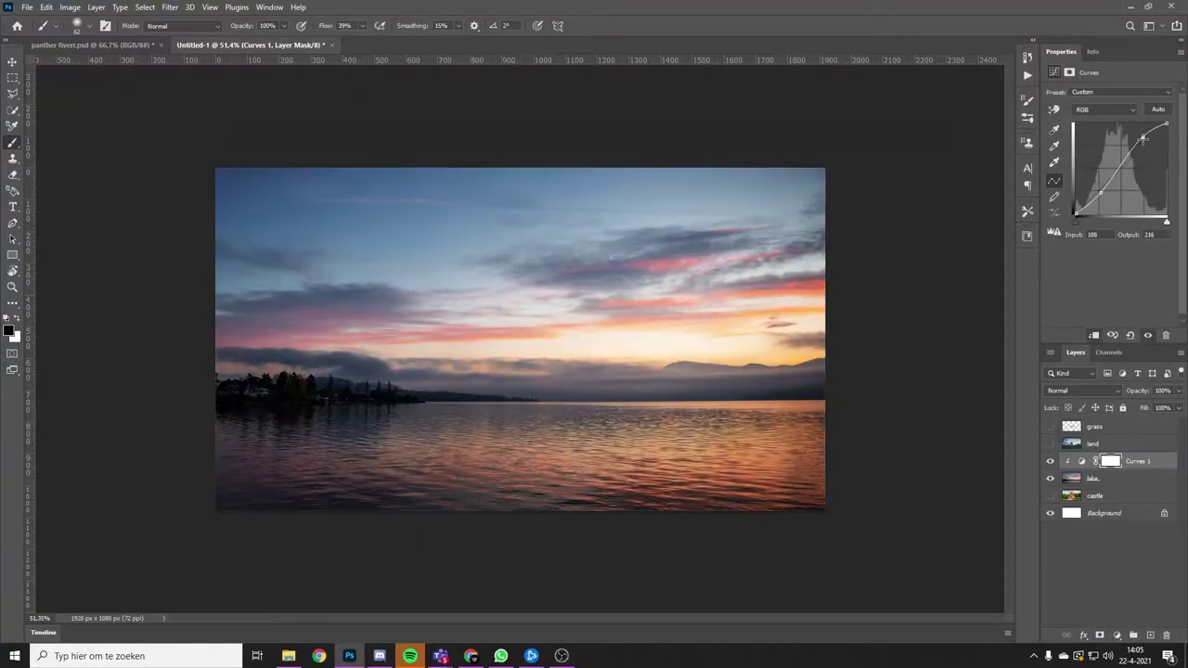
Show the grass layer and move the grass patch down onto the lake.
left_click(1103, 565)
left_click(1096, 427)
left_click(1049, 427)
key("v")
left_click_drag(522, 329, 541, 406)
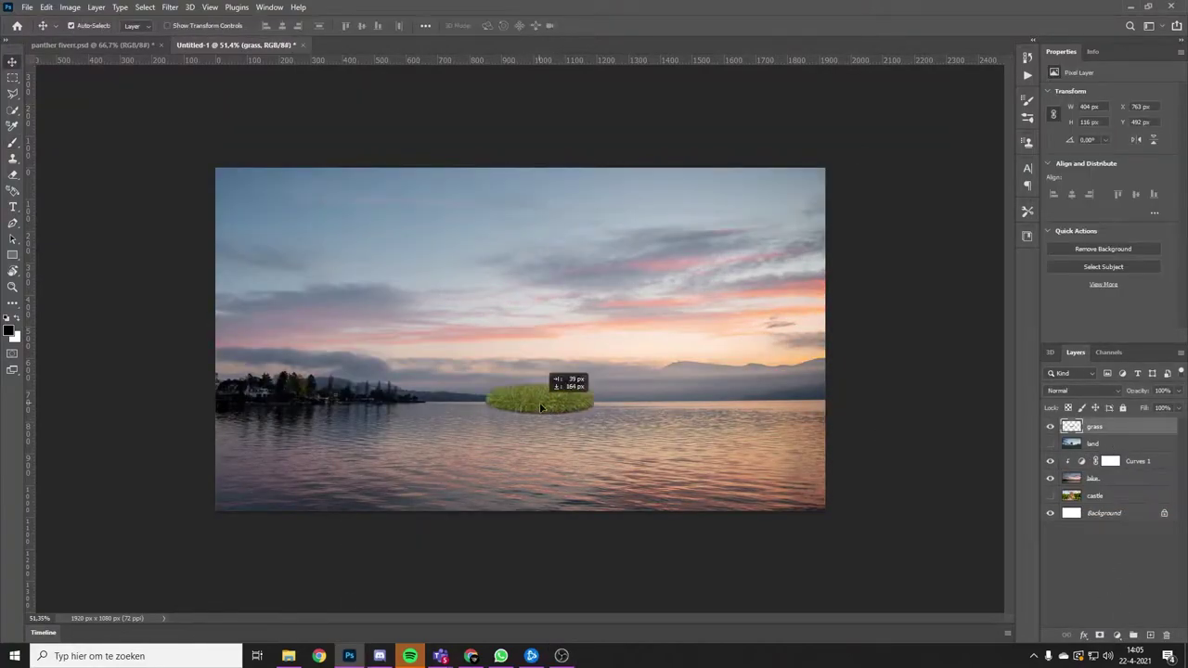
key("ctrl+t")
Lower the exposure gamma to darken the grass patch.
scroll(579, 428, "up", 2)
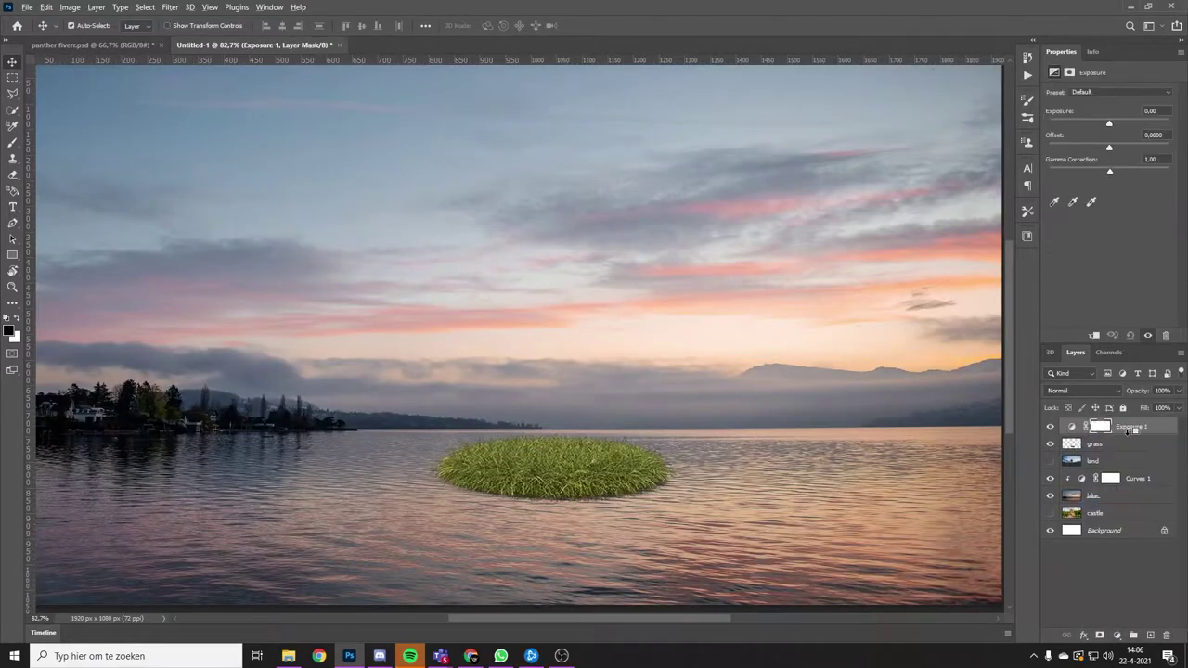
mouse_move(1109, 173)
left_mouse_down()
mouse_move(1137, 176)
mouse_move(1104, 146)
mouse_move(1112, 123)
left_mouse_up()
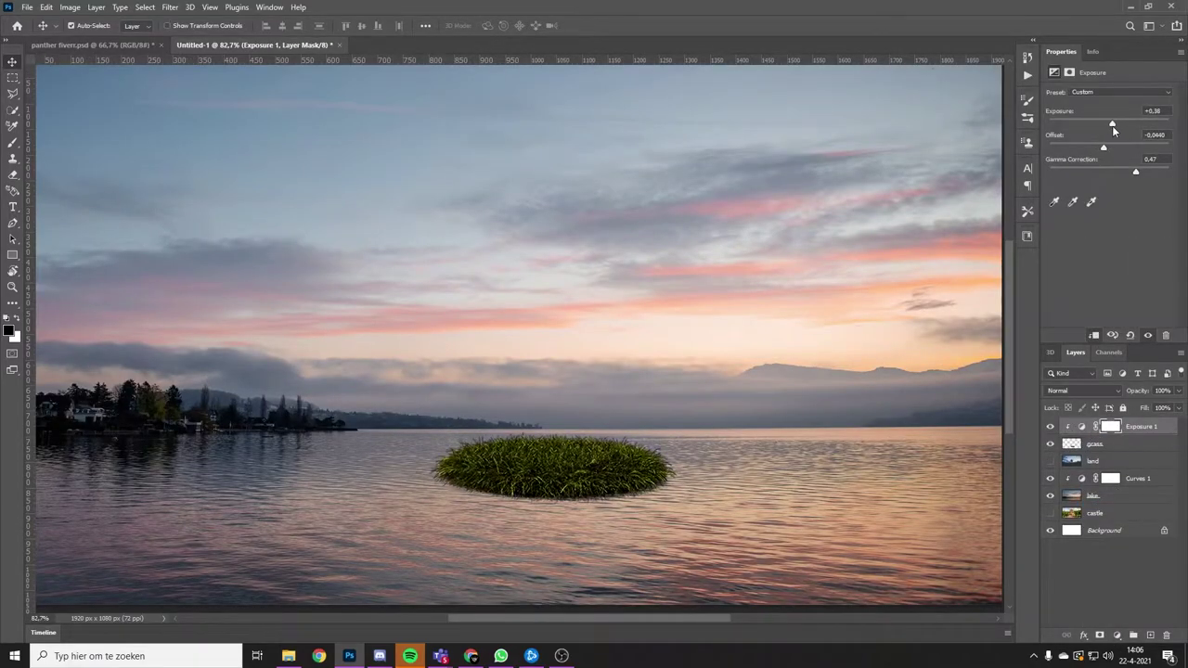
scroll(485, 357, "down", 2)
Add a Color Balance adjustment pushing the grass midtones toward red.
left_click(1117, 636)
left_click(1120, 527)
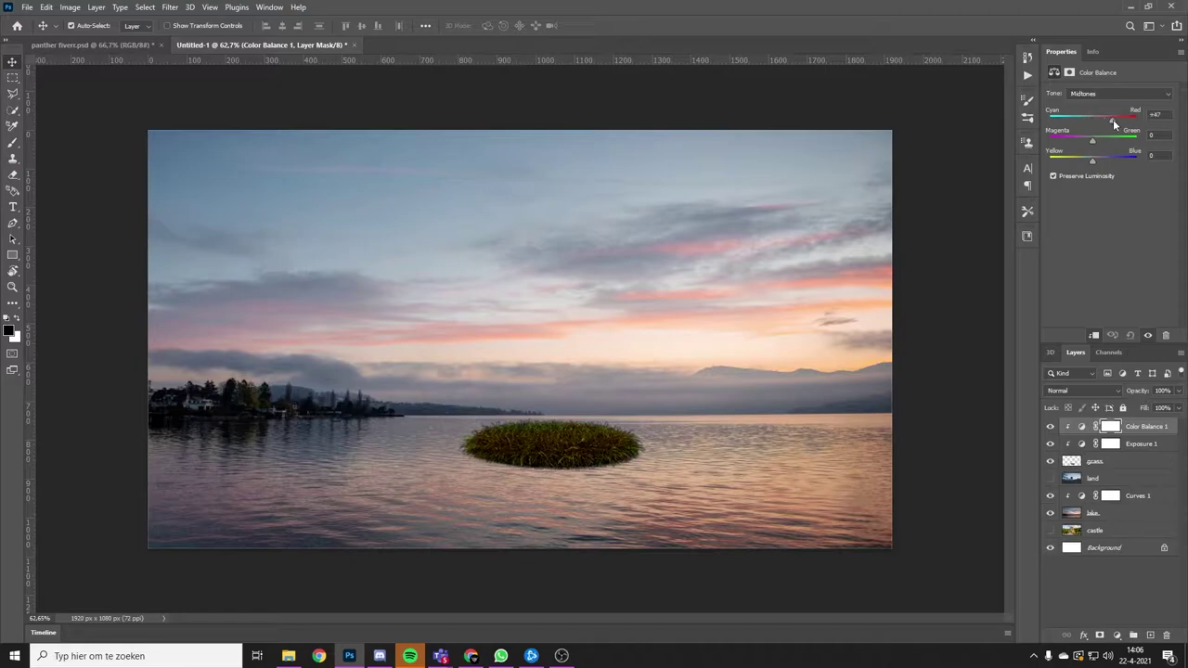
left_click_drag(1091, 159, 1095, 159)
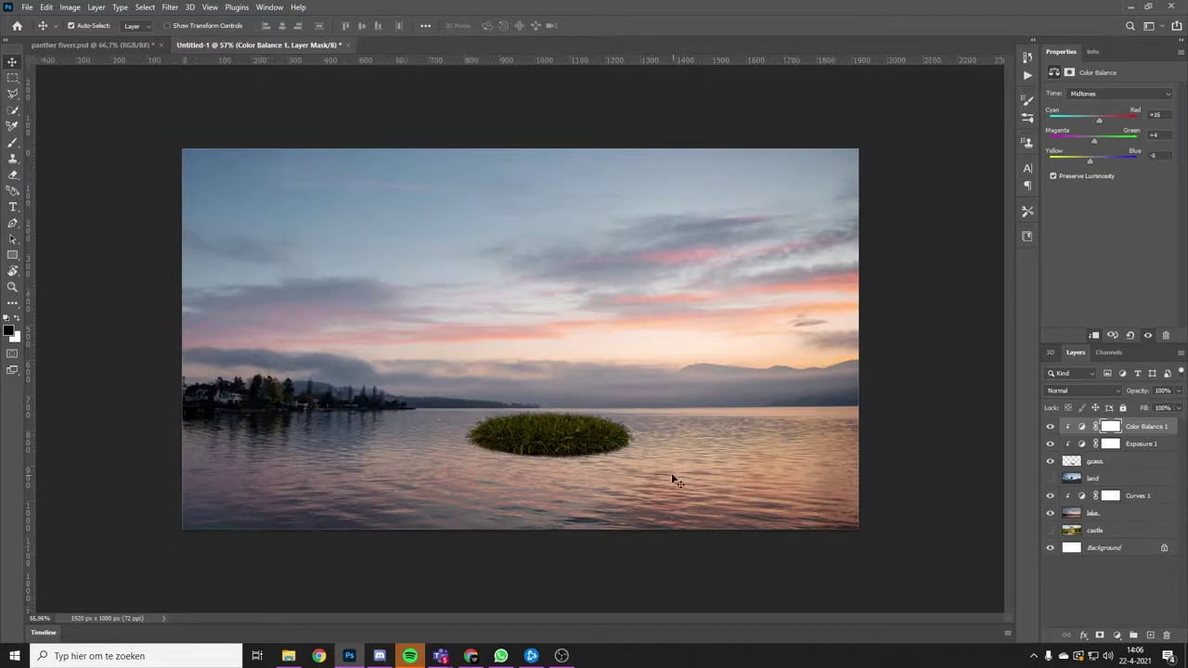
left_click_drag(1096, 530, 1095, 422)
key("w")
scroll(496, 118, "up", 3)
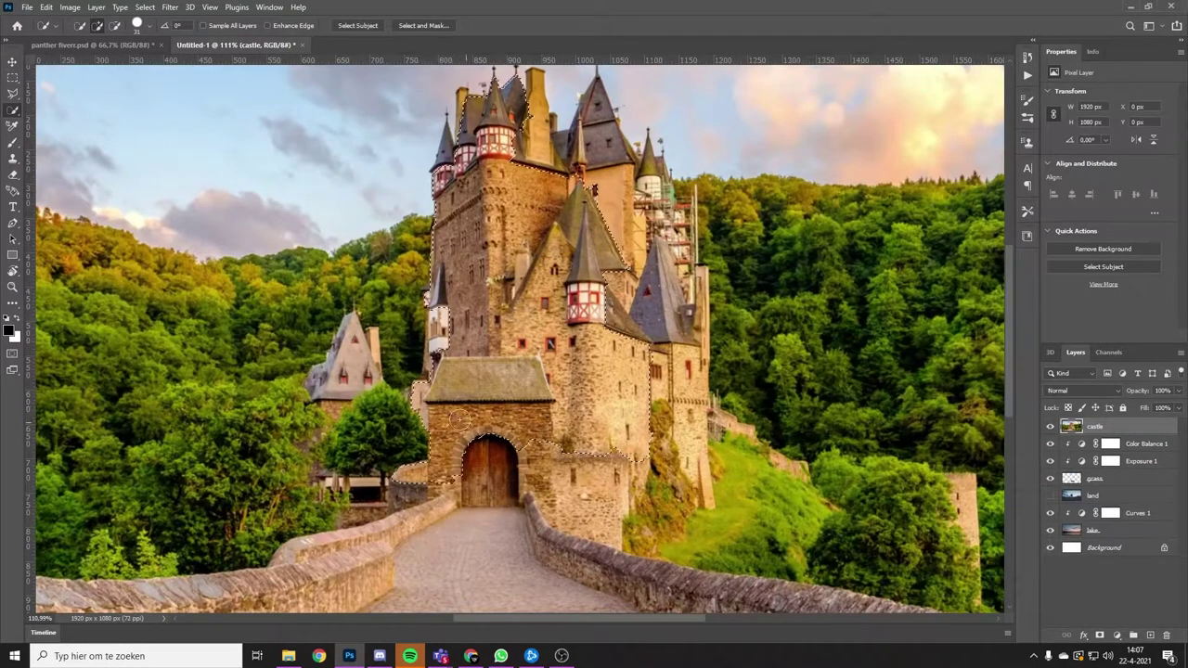
Zoom and pan the castle photo to bring its right side into view.
scroll(436, 469, "up", 2)
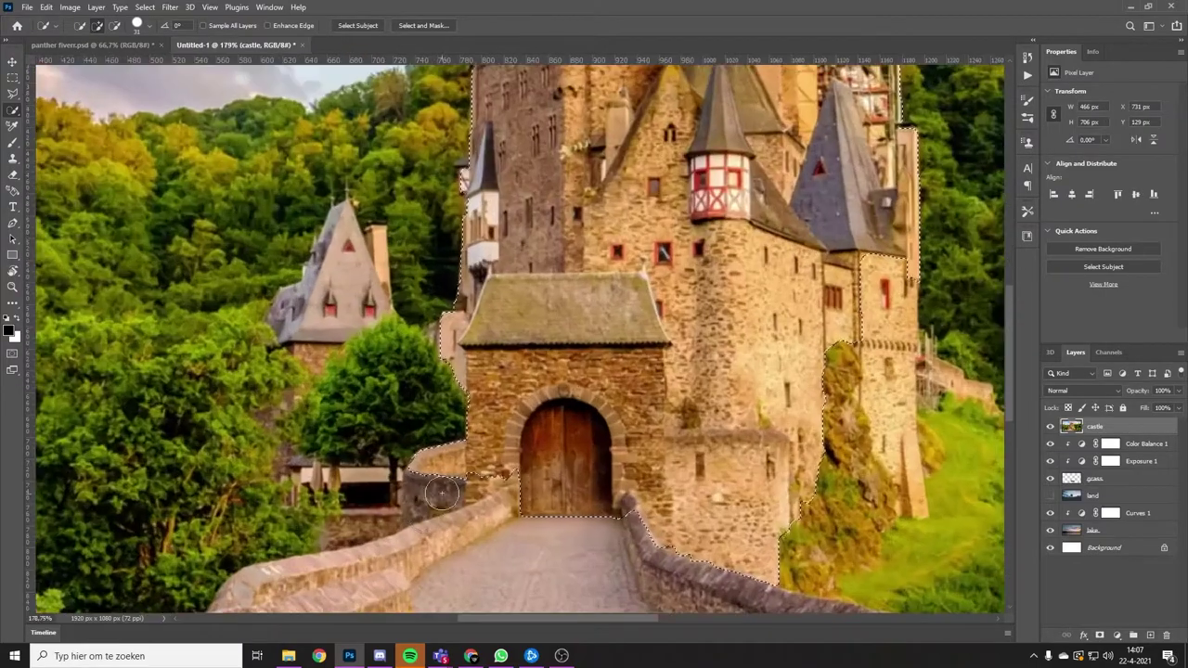
scroll(511, 456, "down", 2)
scroll(880, 533, "up", 3)
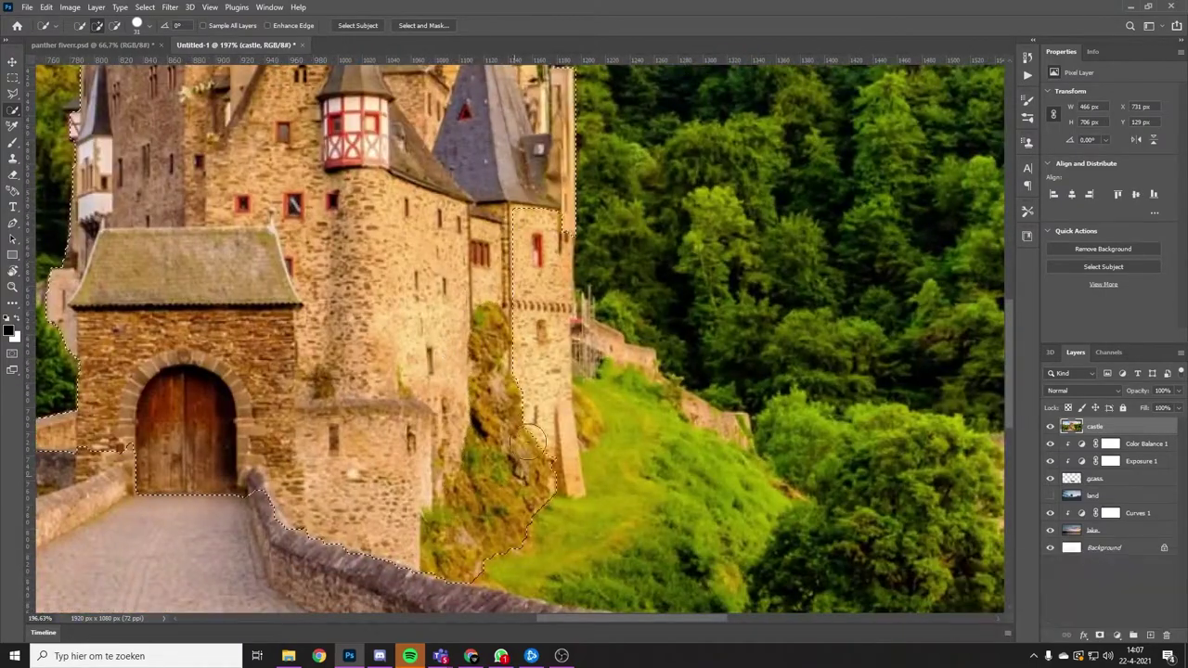
left_click_drag(390, 320, 496, 608)
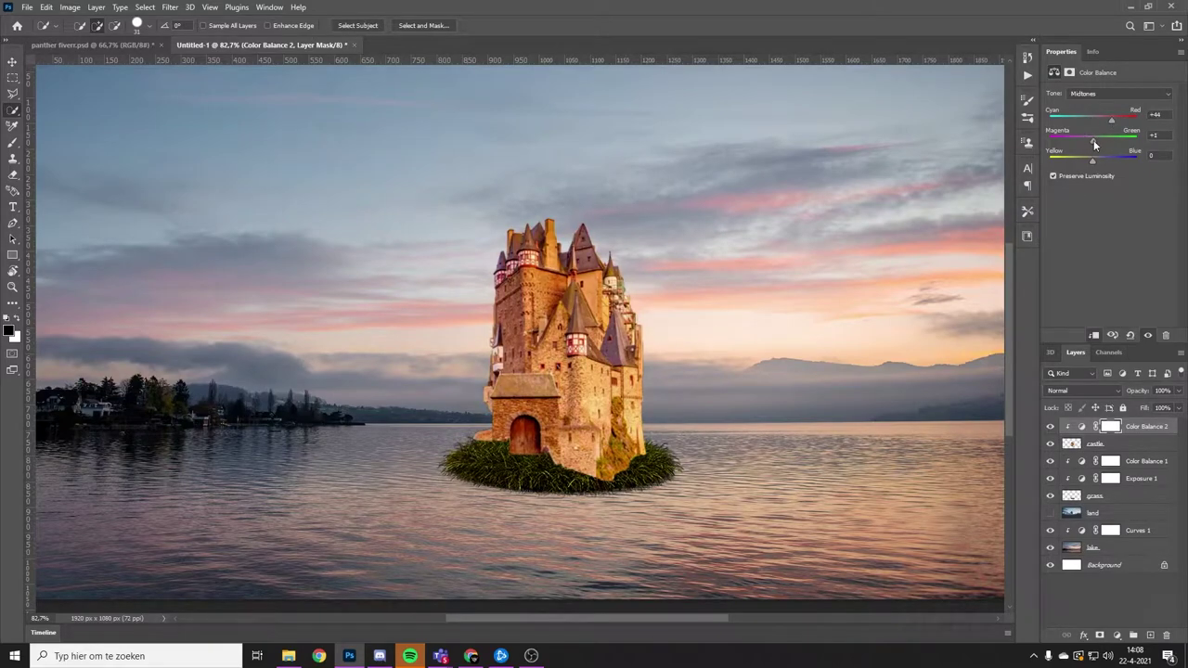
Darken the castle's Exposure 2, then add a clipped, inverted -1.90 Exposure 3 on the grass.
left_click_drag(1116, 173, 1126, 174)
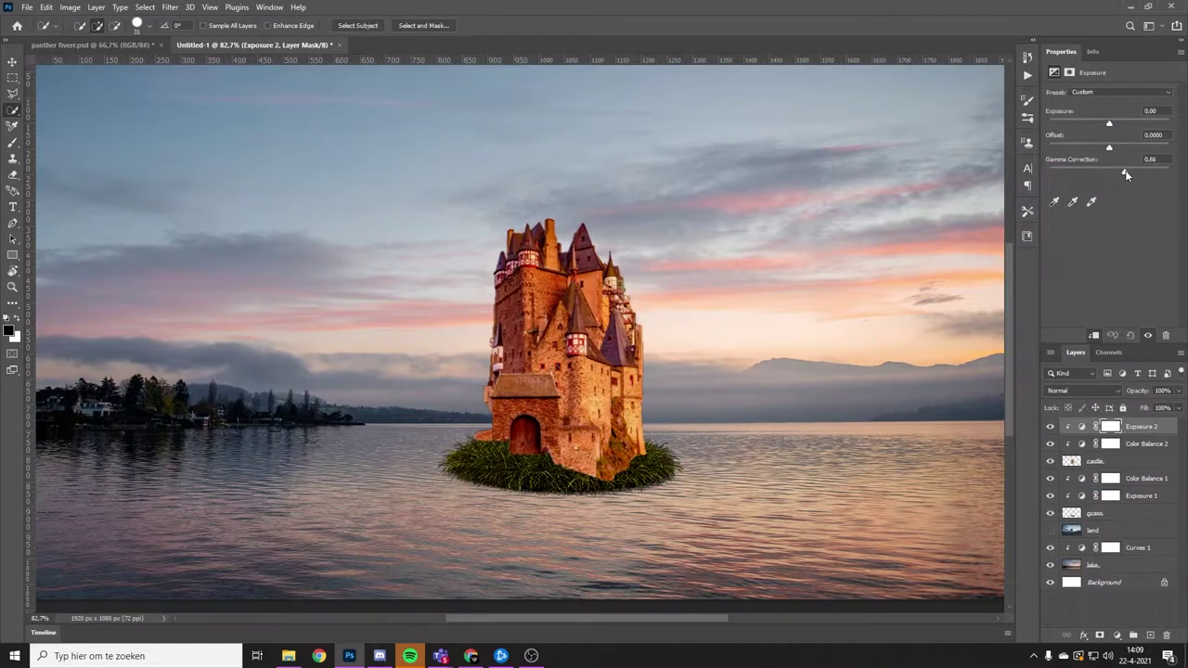
left_click_drag(1110, 123, 1092, 122)
left_click(1095, 513)
left_click(1117, 635)
left_click(1086, 488)
key("ctrl+alt+g")
key("ctrl+i")
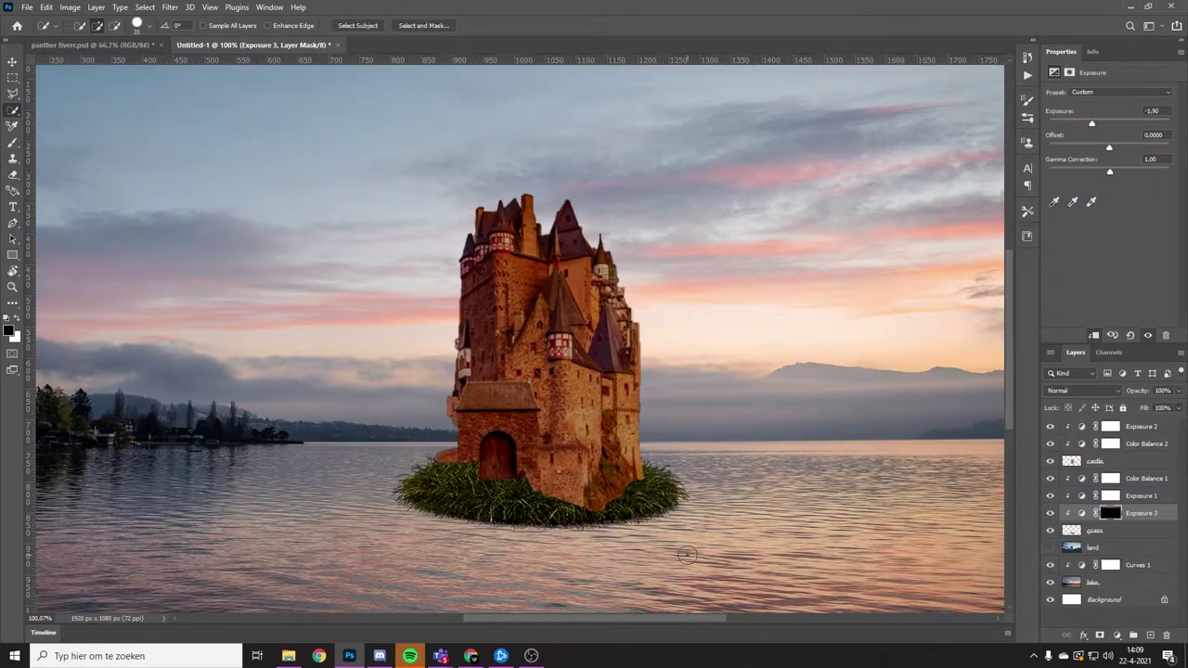
Brush shadow at 16% flow into the mask around the castle base.
key("b")
right_click(686, 555)
scroll(494, 479, "up", 5, "alt")
left_click_drag(400, 473, 901, 464)
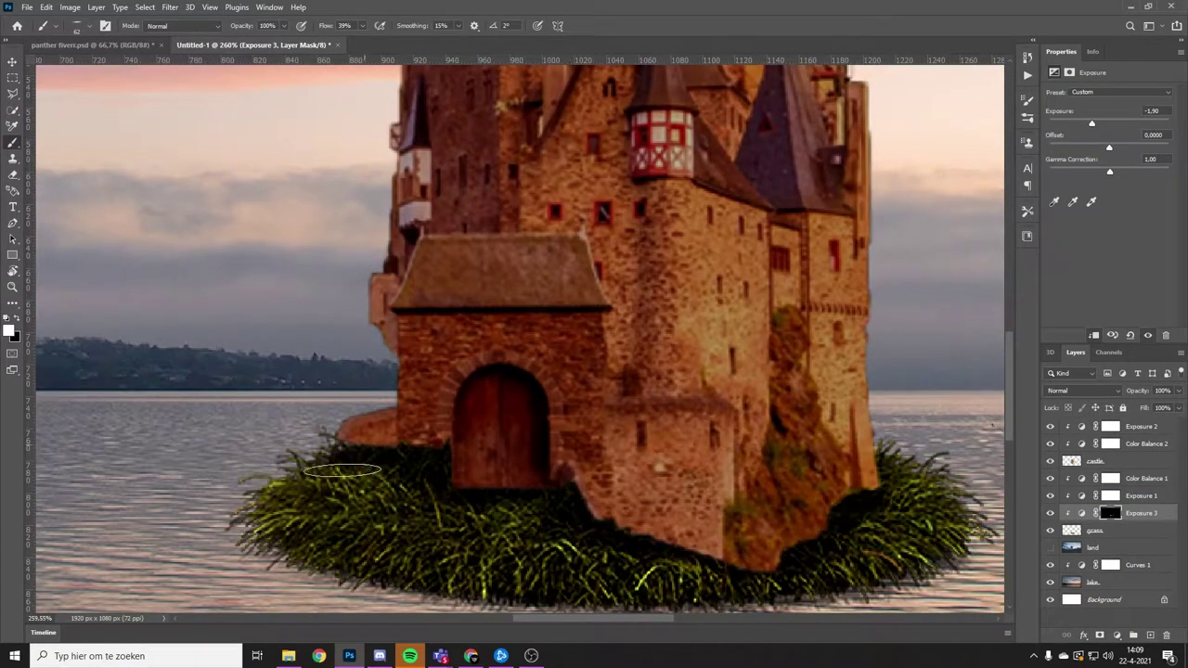
scroll(591, 518, "down", 1)
scroll(471, 416, "up", 1)
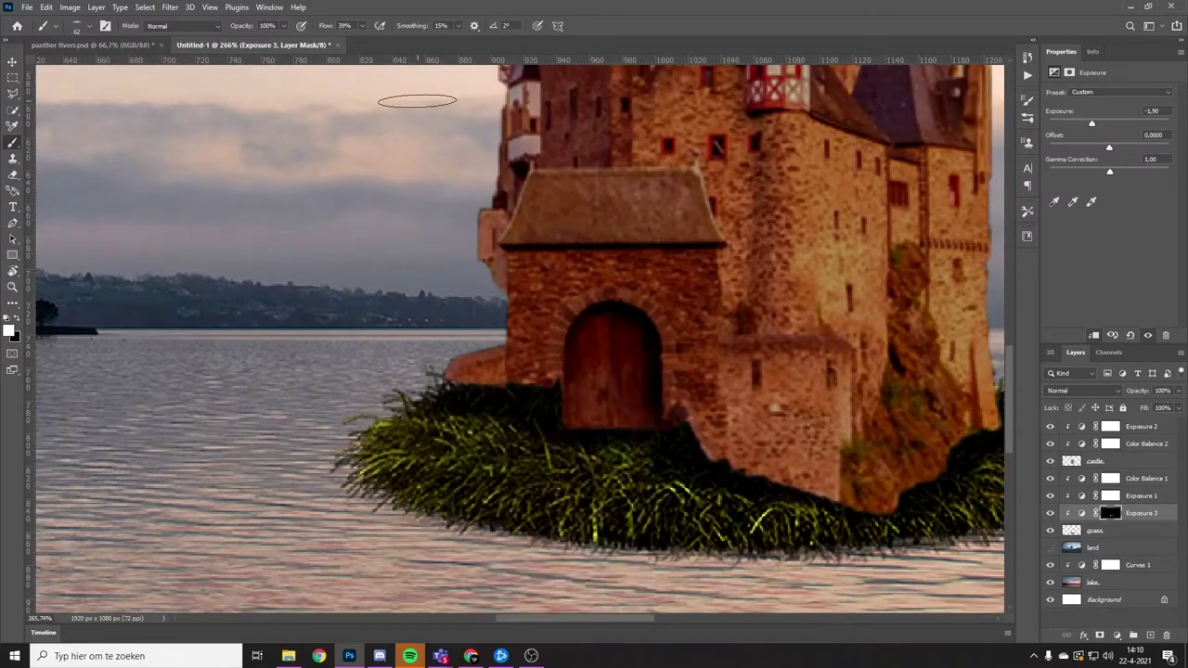
key("shift+1")
key("shift+6")
key("ctrl+0")
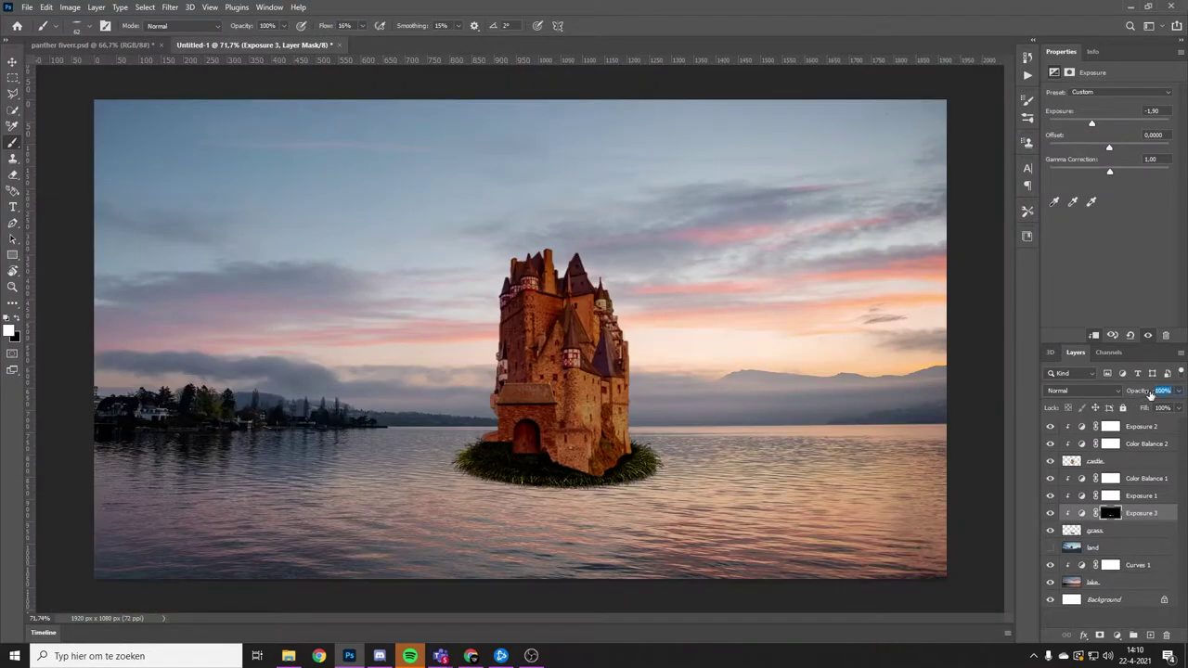
Apply a Gaussian Blur to the grass shadow mask to soften it.
left_click(170, 6)
left_click(344, 232)
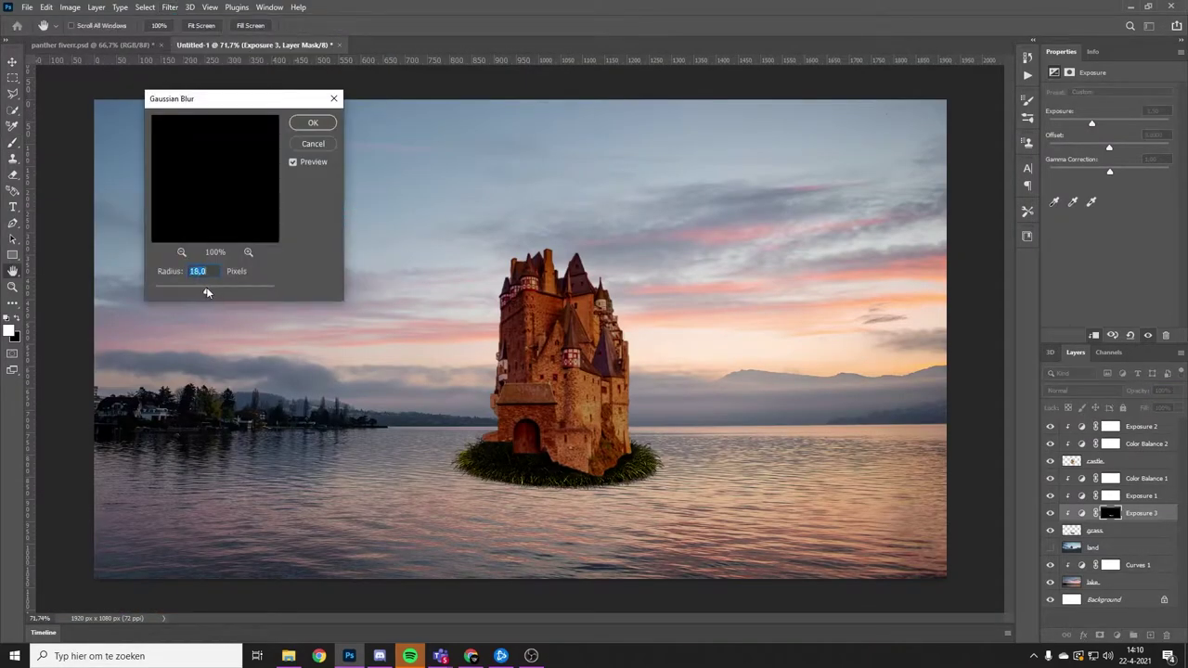
left_click(313, 122)
scroll(557, 372, "up", 2)
Duplicate the grass onto the castle, blur the copy and blend it in Color mode.
left_click(1130, 536)
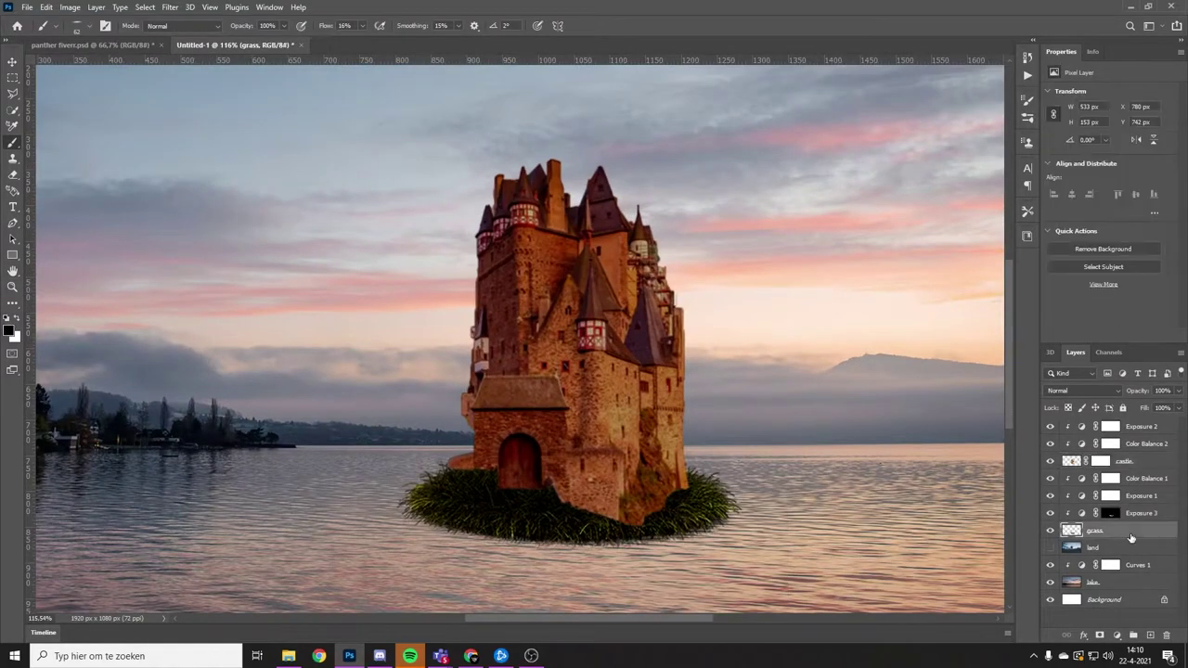
key("ctrl+j")
key("ctrl+minus")
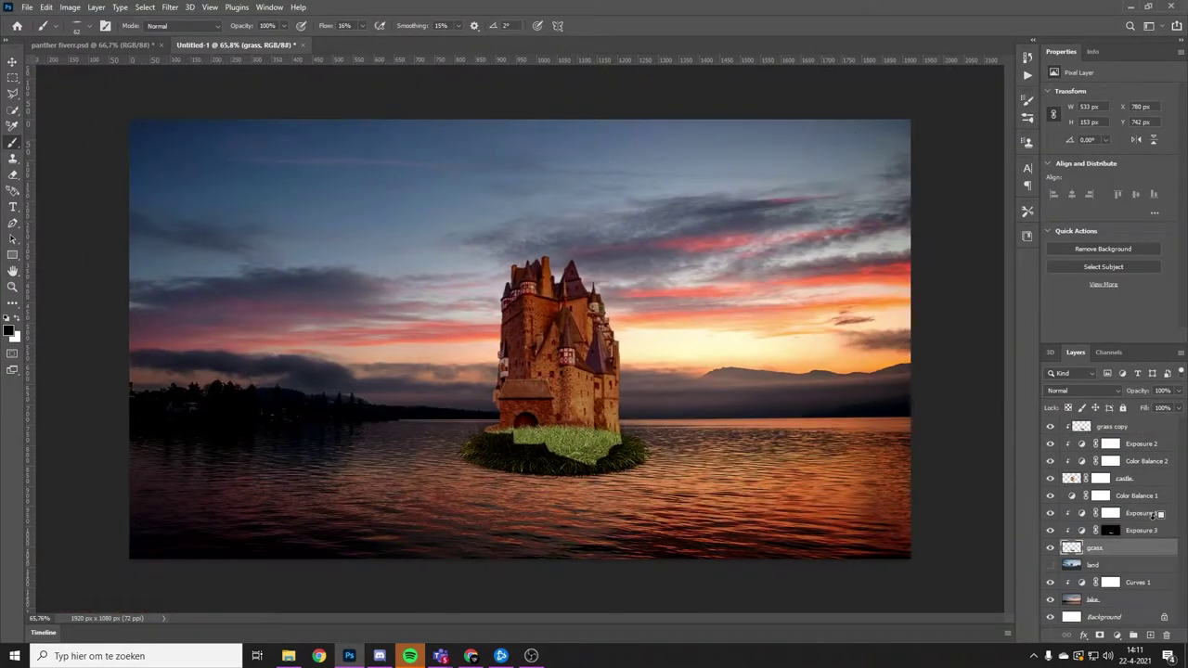
key("ctrl+t")
key("Return")
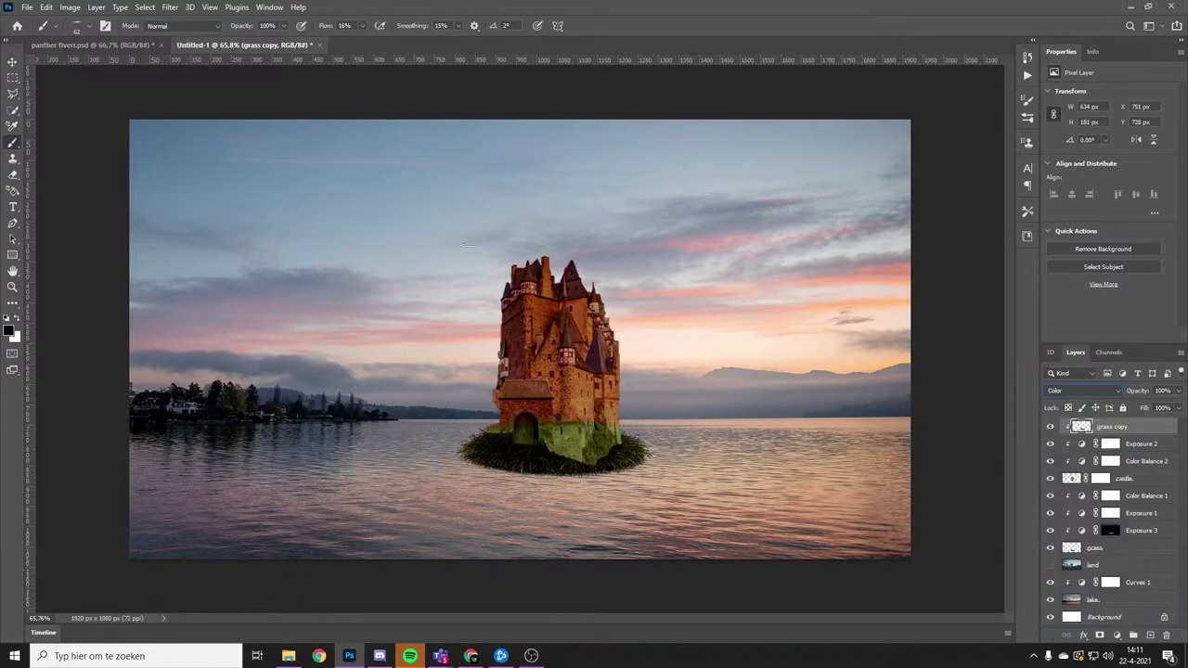
left_click(170, 6)
left_click(344, 199)
left_click(313, 122)
Pick a grass-blade brush from the presets for the castle's layer mask.
key("b")
left_click(1101, 478)
scroll(506, 431, "up", 5)
right_click(583, 423)
scroll(648, 579, "down", 3)
left_click(594, 553)
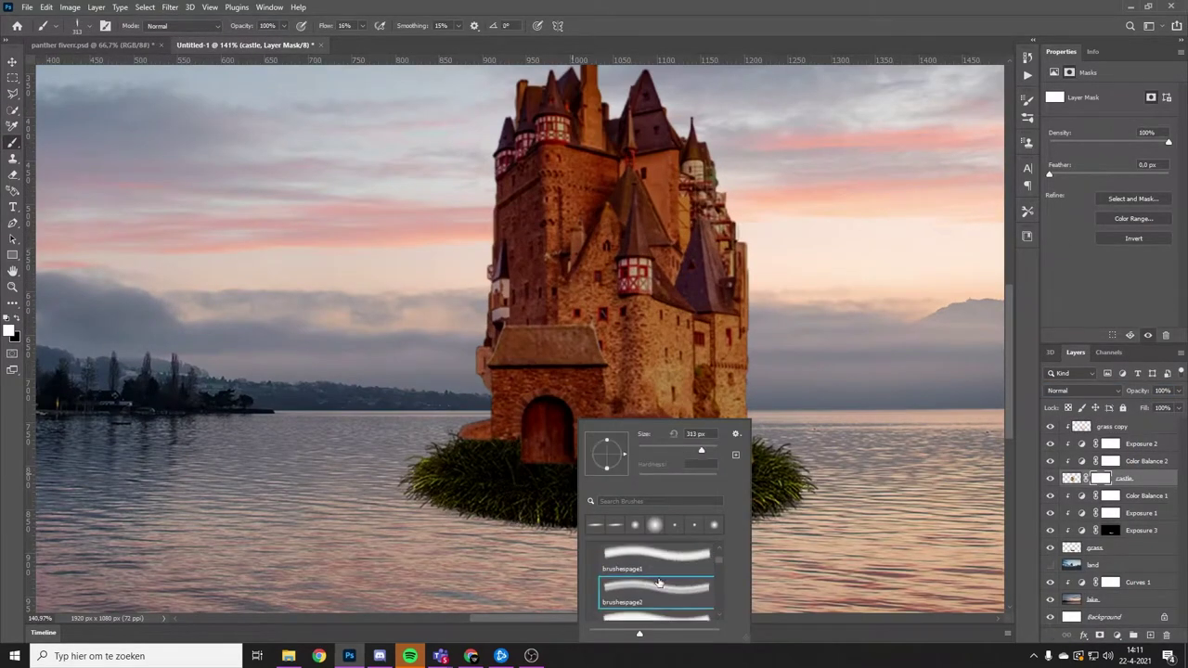
left_click(650, 563)
key("F5")
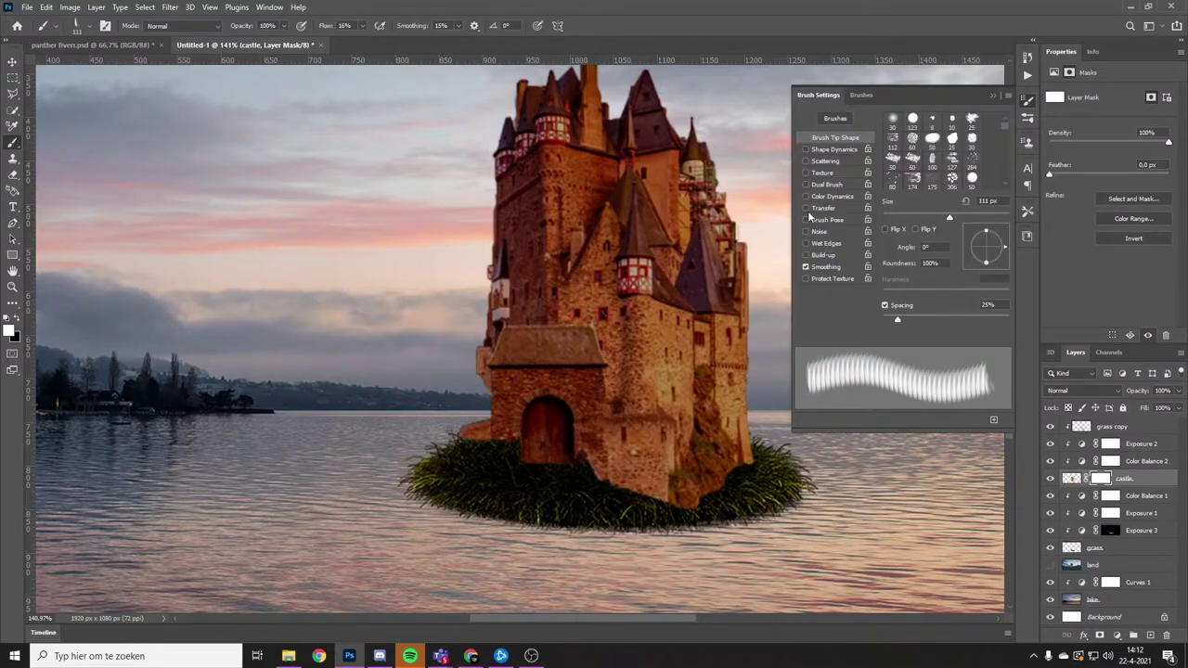
left_click(993, 99)
Pan and zoom along the castle's base, then select the grass layer.
scroll(511, 423, "up", 3)
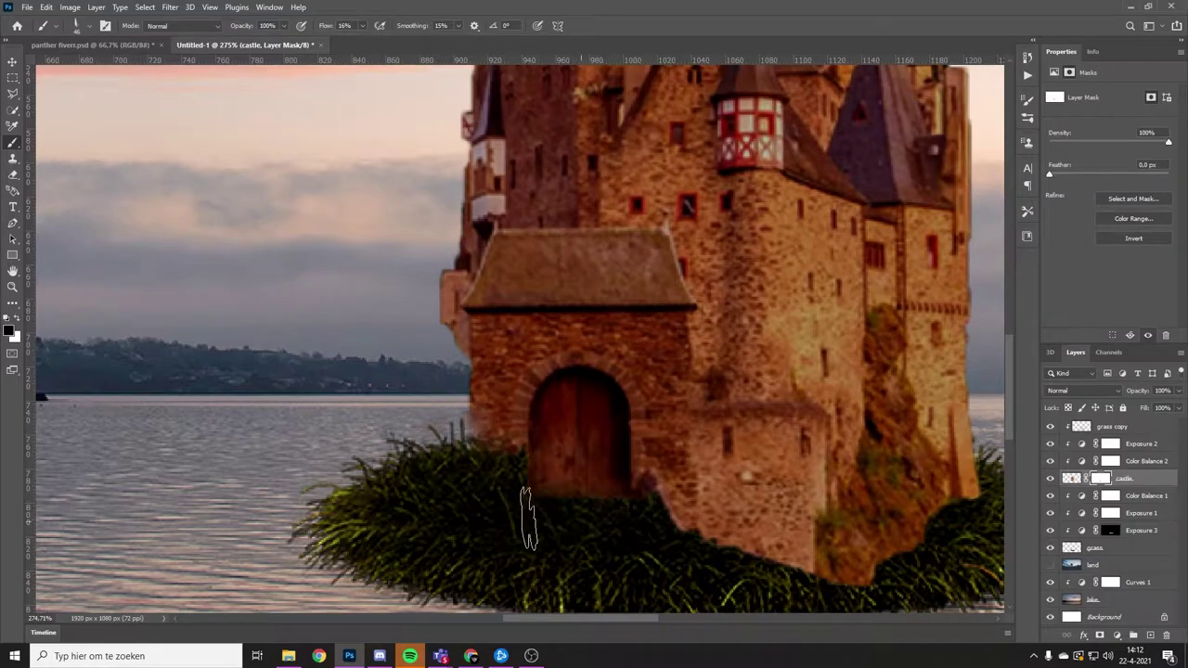
scroll(526, 520, "down", 2)
scroll(763, 455, "right", 4)
scroll(578, 478, "right", 5)
scroll(594, 464, "up", 1)
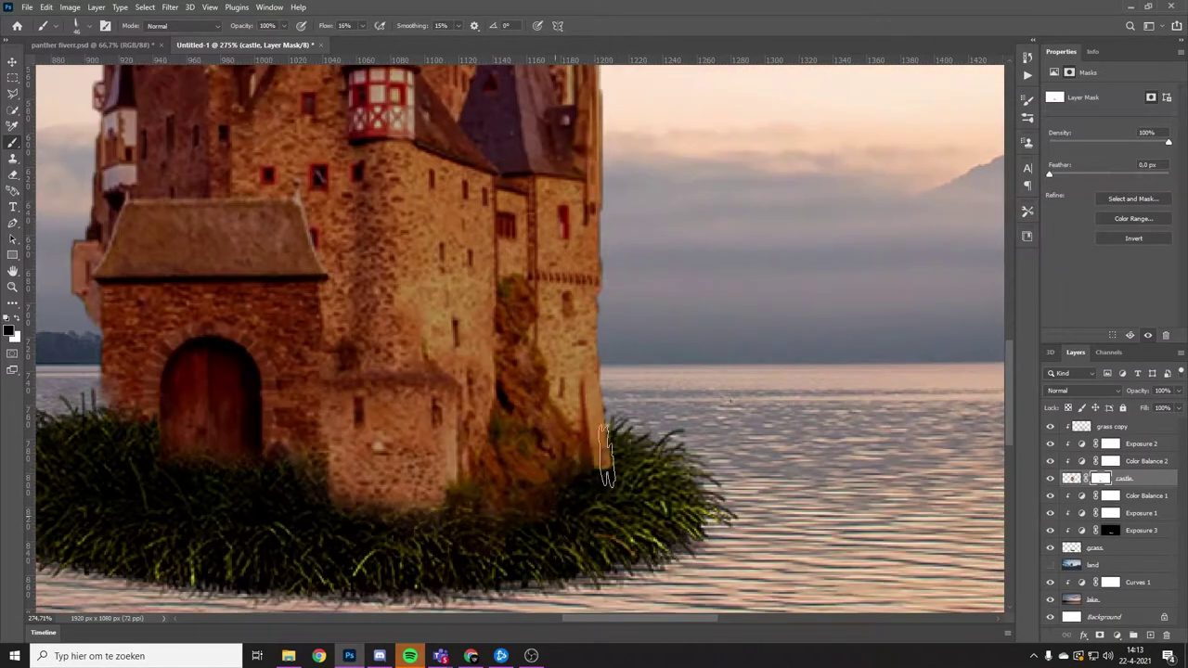
scroll(608, 460, "down", 7)
scroll(650, 464, "up", 1)
scroll(677, 469, "down", 4)
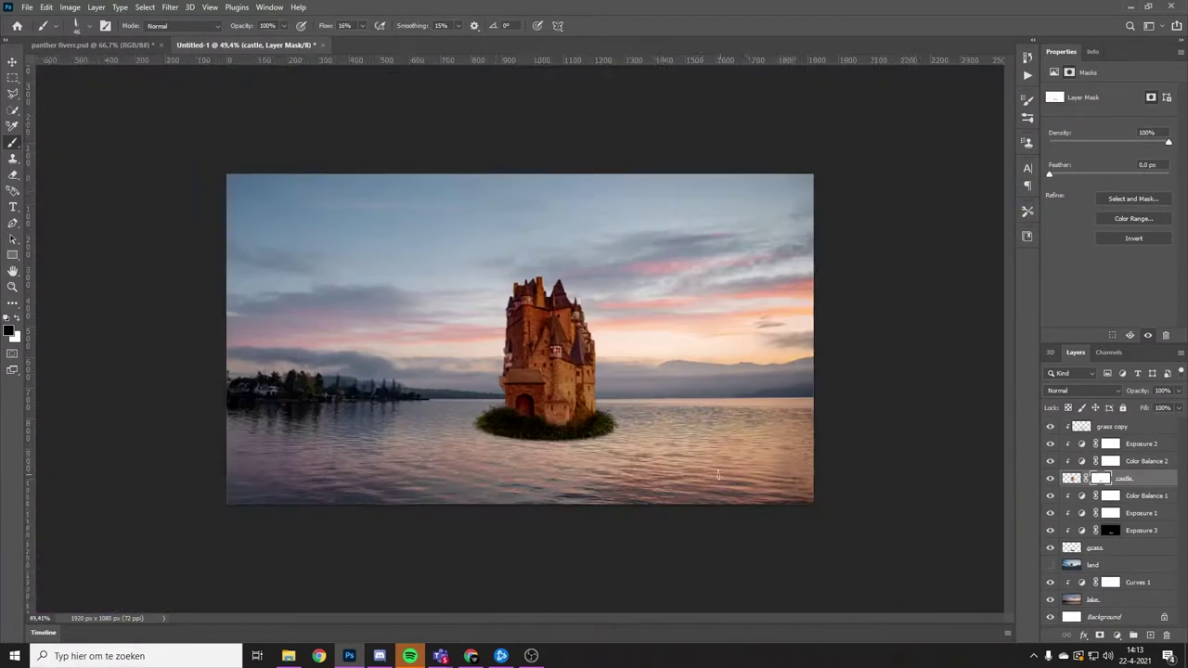
scroll(699, 473, "up", 3)
left_click(1131, 553)
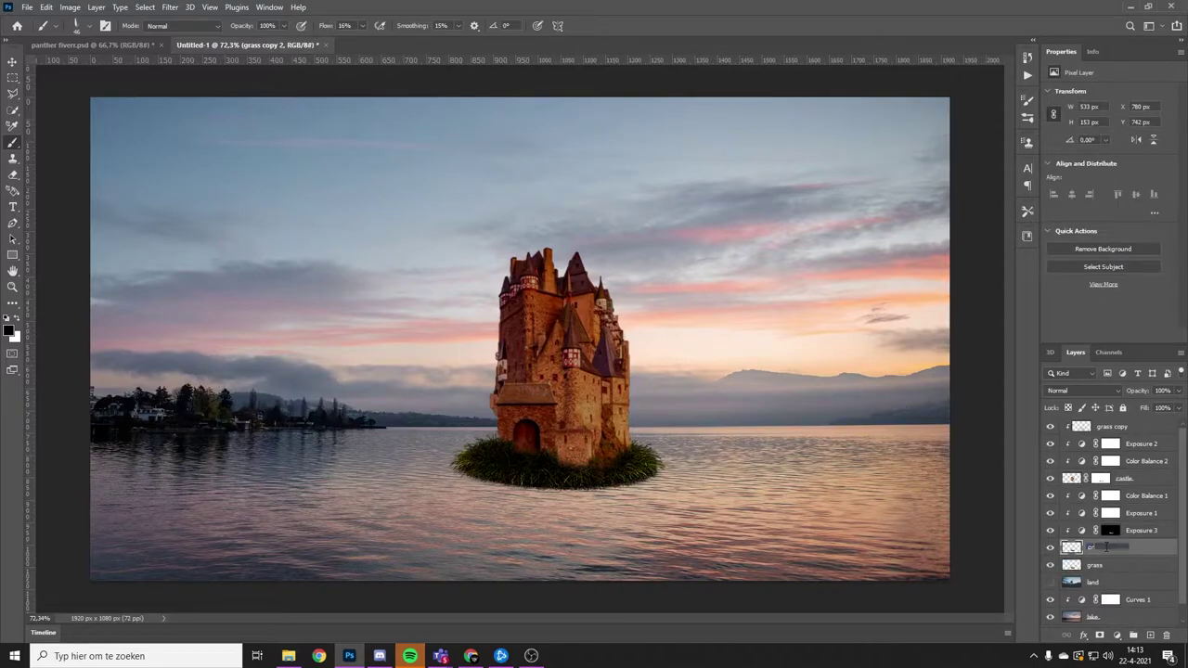
Flip the grass copy upside down to form its reflection.
key("ctrl+t")
right_click(609, 247)
left_click(669, 467)
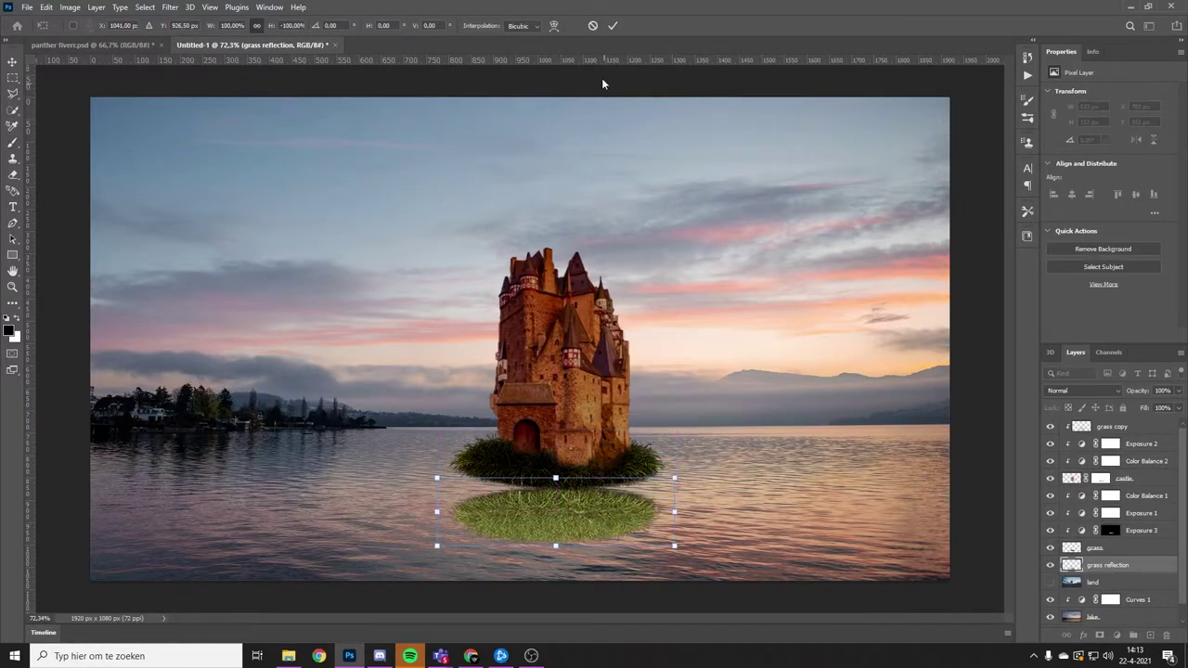
key("Return")
Copy and clip the grass adjustments to the reflection, then flip it beneath the grass.
left_click_drag(1141, 520, 1142, 547)
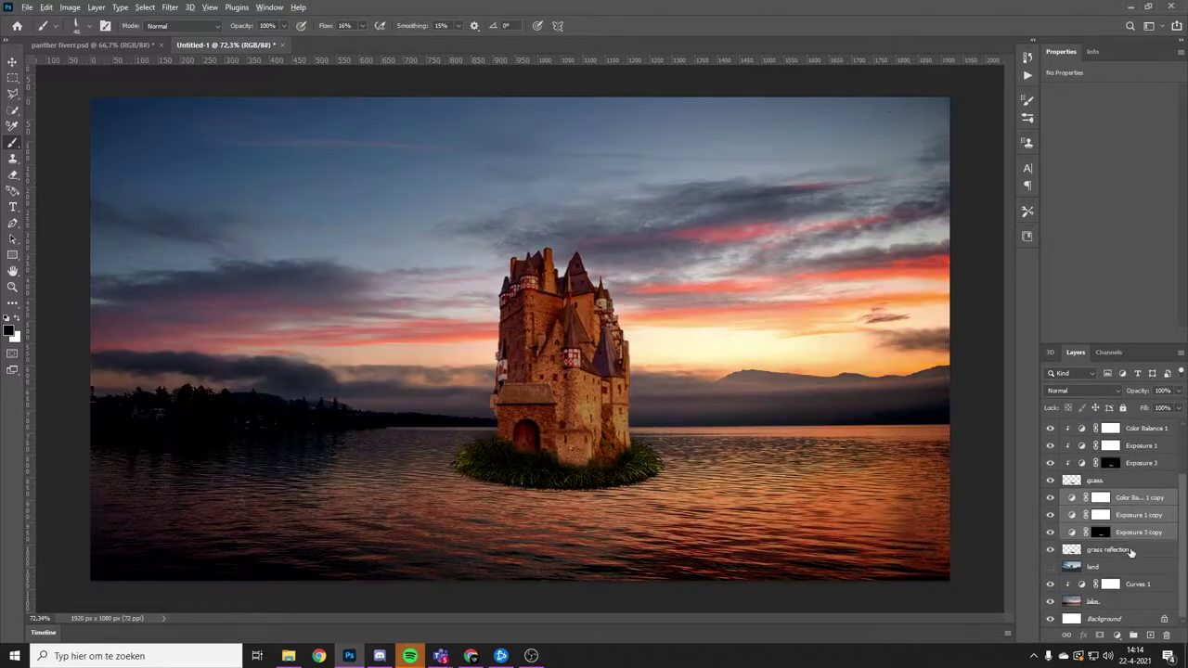
key("ctrl+alt+g")
left_click(1151, 553)
key("ctrl+t")
right_click(519, 230)
left_click(570, 446)
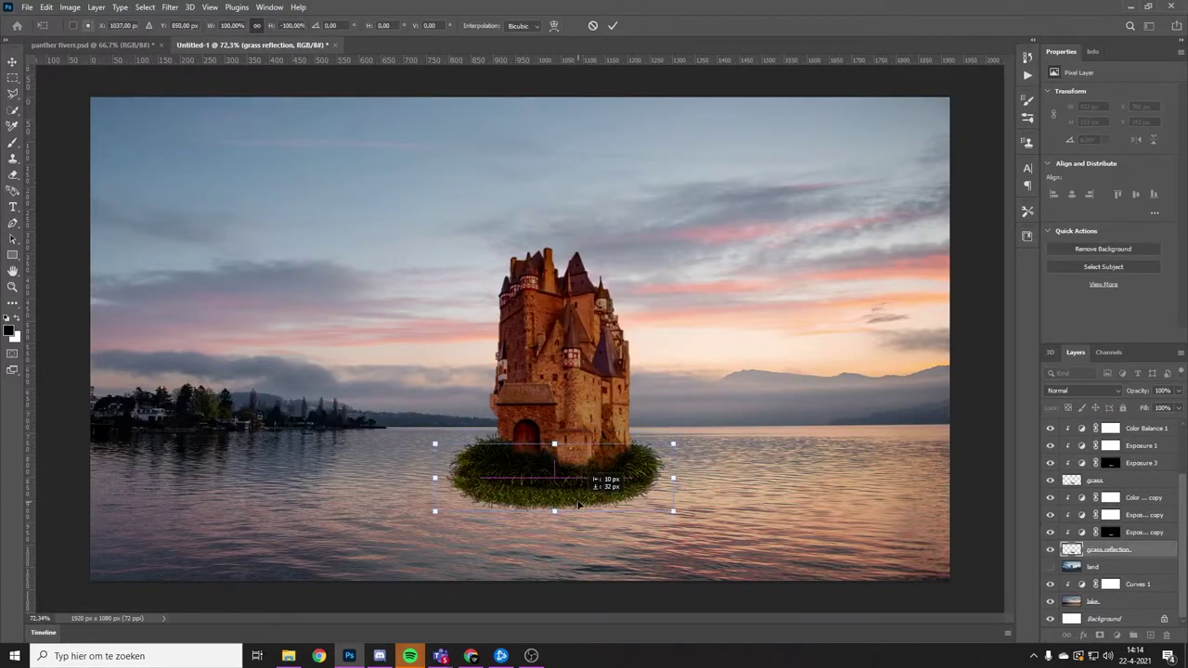
key("Return")
Blur the reflection 2.5 px, ripple it 110% Large, and group its layers.
left_click(170, 6)
left_click(348, 202)
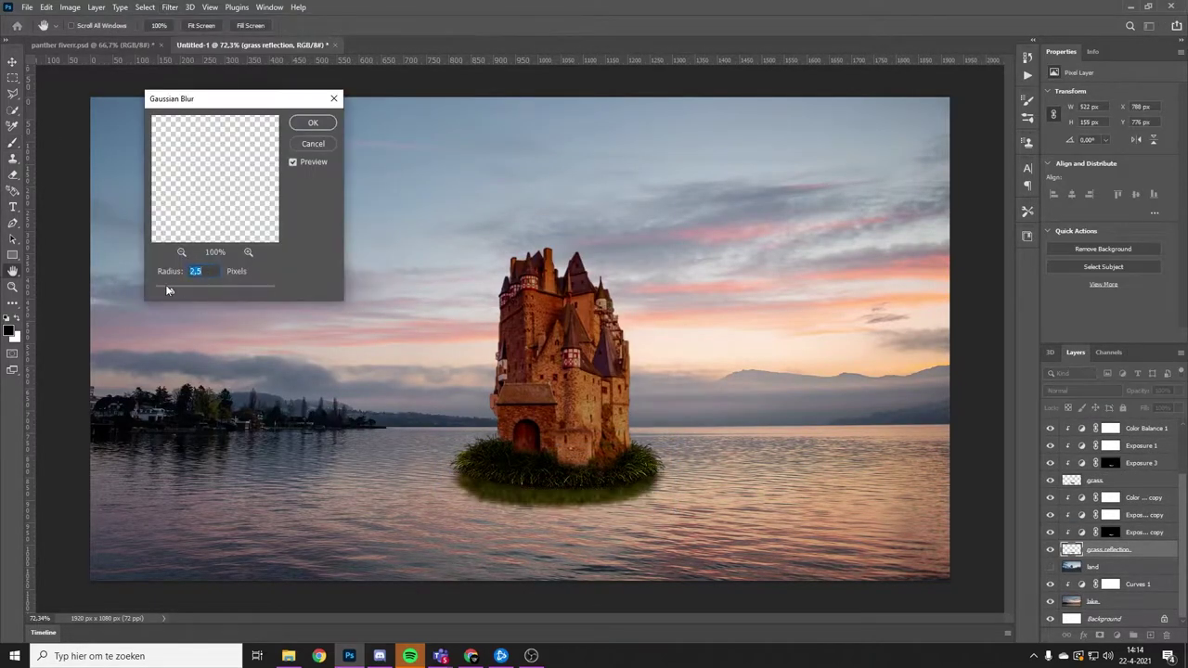
key("Return")
left_click(170, 6)
mouse_move(219, 253)
left_click(371, 233)
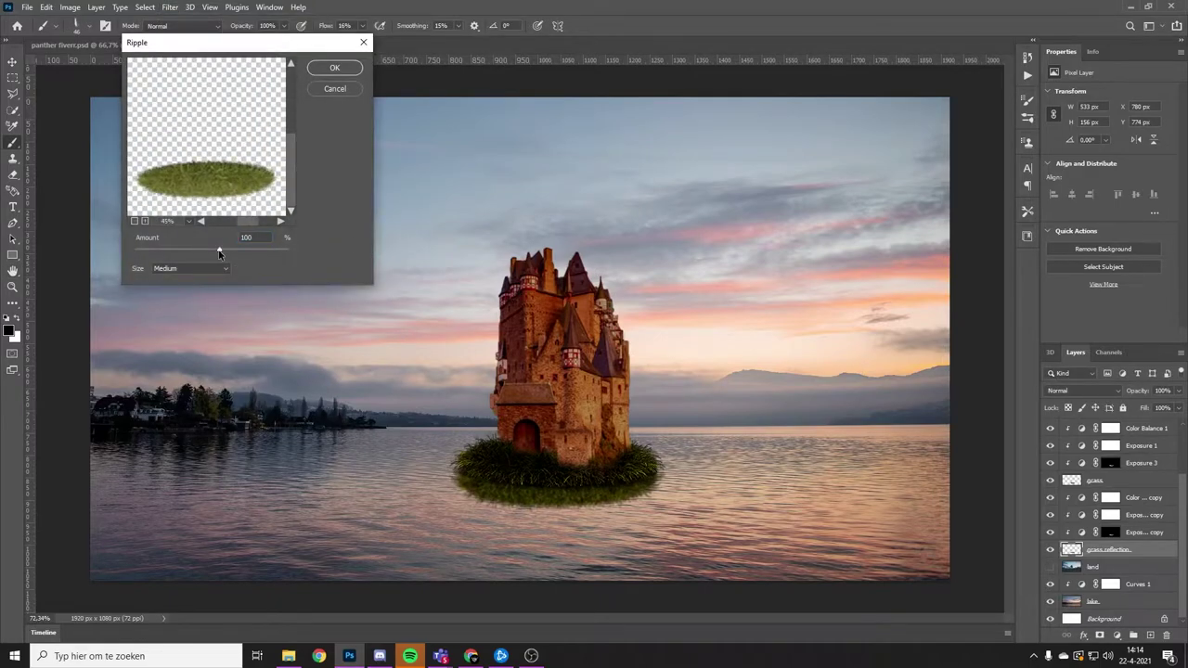
left_click(329, 71)
left_click(1140, 497, "shift")
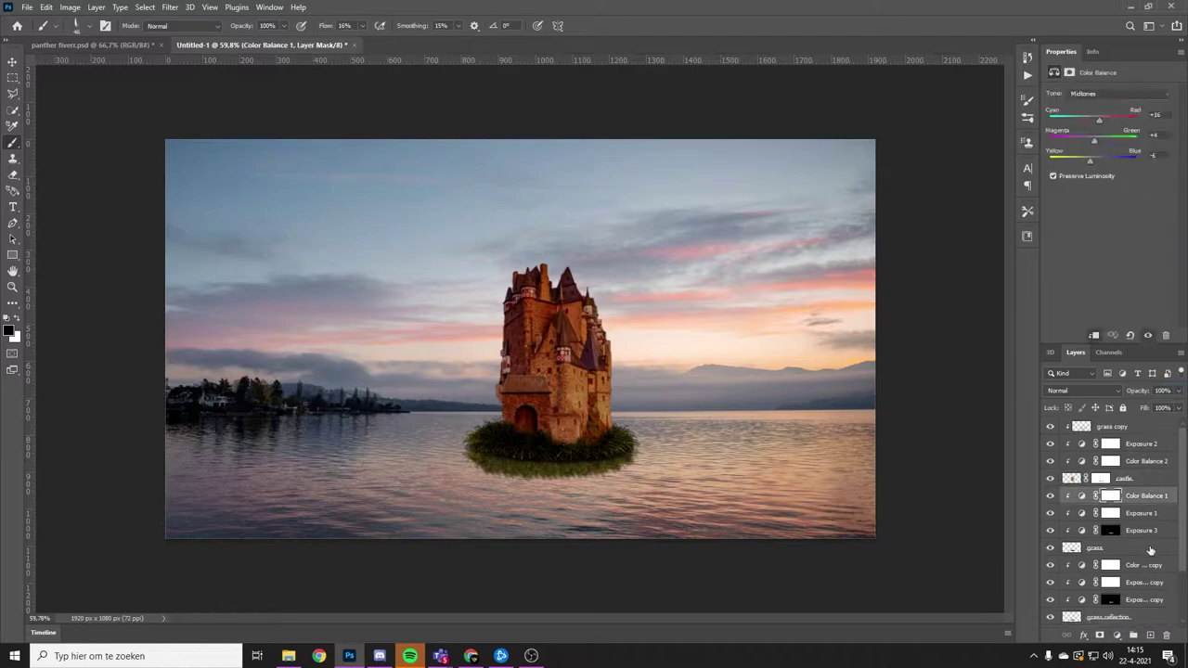
key("ctrl+g")
Name the group 'grass reflection', then flip a castle copy with adjustments below the island.
type("grass reflection")
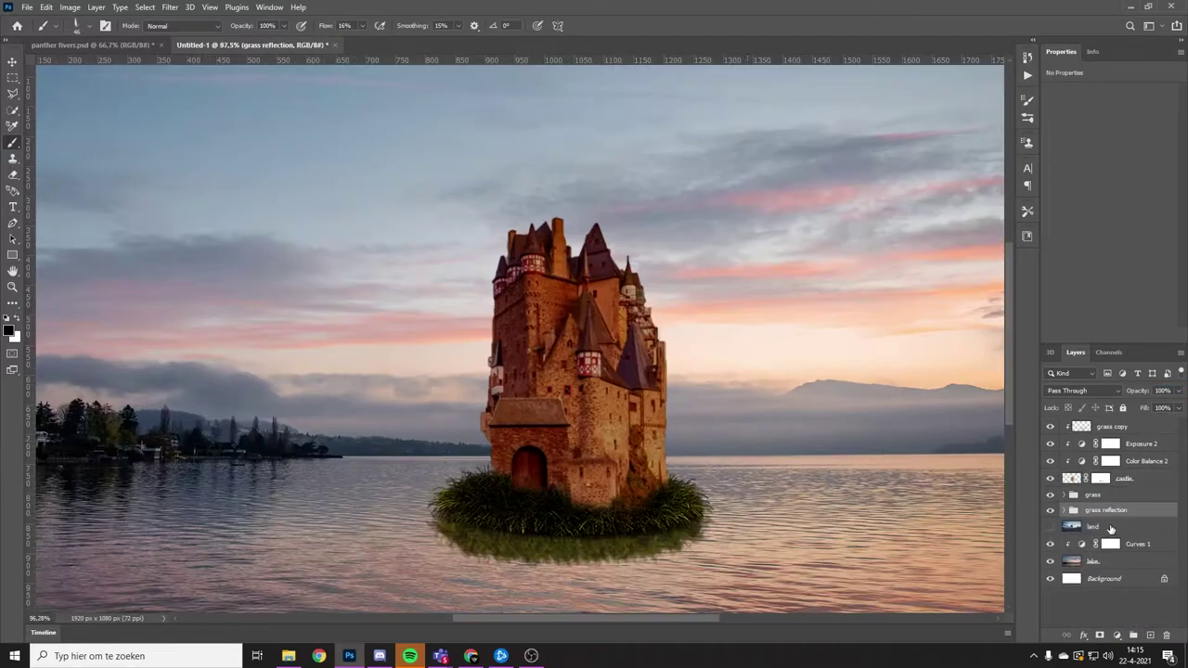
left_click(1151, 480)
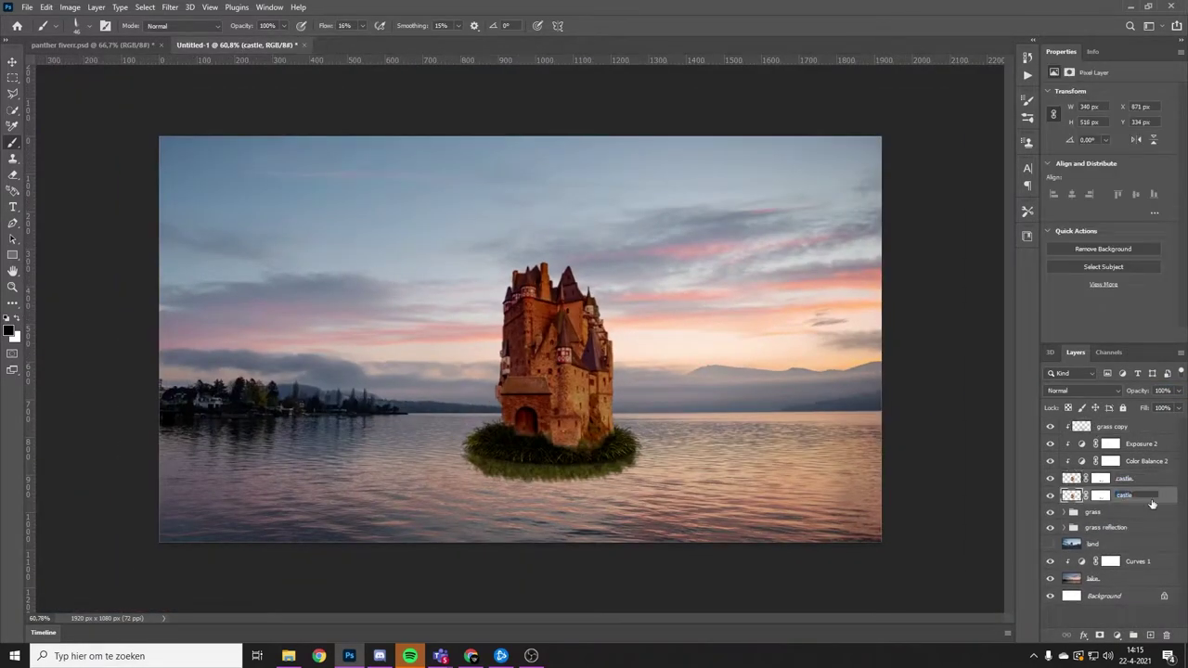
left_click_drag(1140, 446, 1140, 497)
key("ctrl+t")
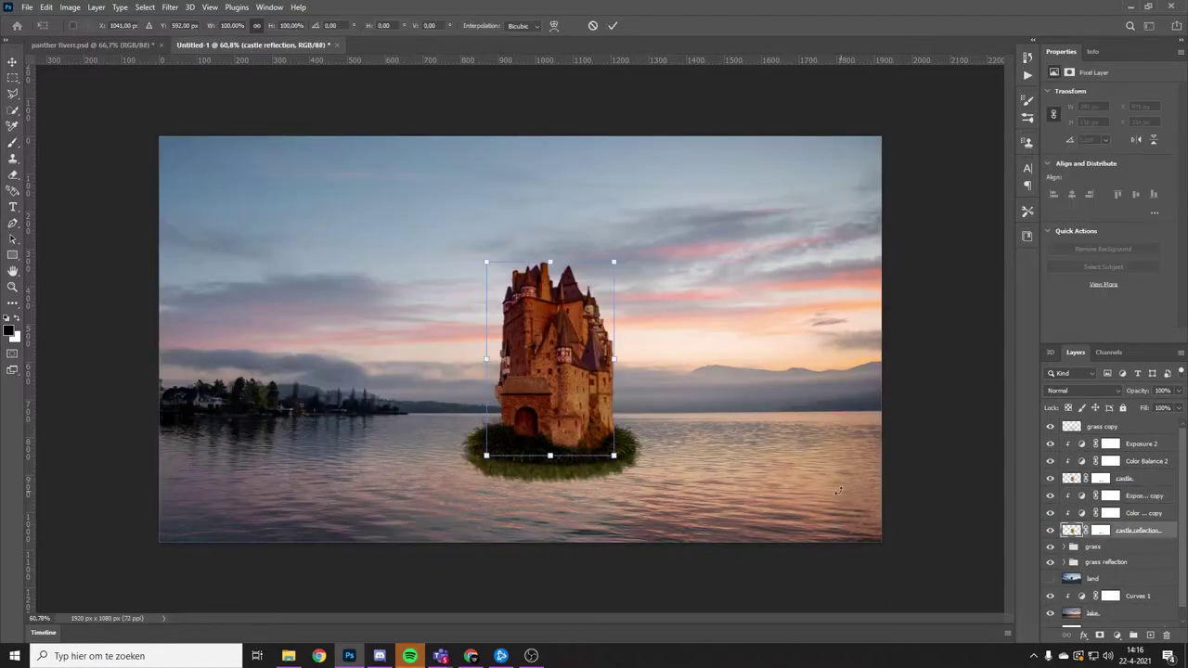
key("ctrl+minus")
left_click_drag(538, 358, 545, 509)
key("Return")
Gaussian Blur and Ripple the castle reflection, and set its opacity to 87%.
key("ctrl+0")
left_click(170, 7)
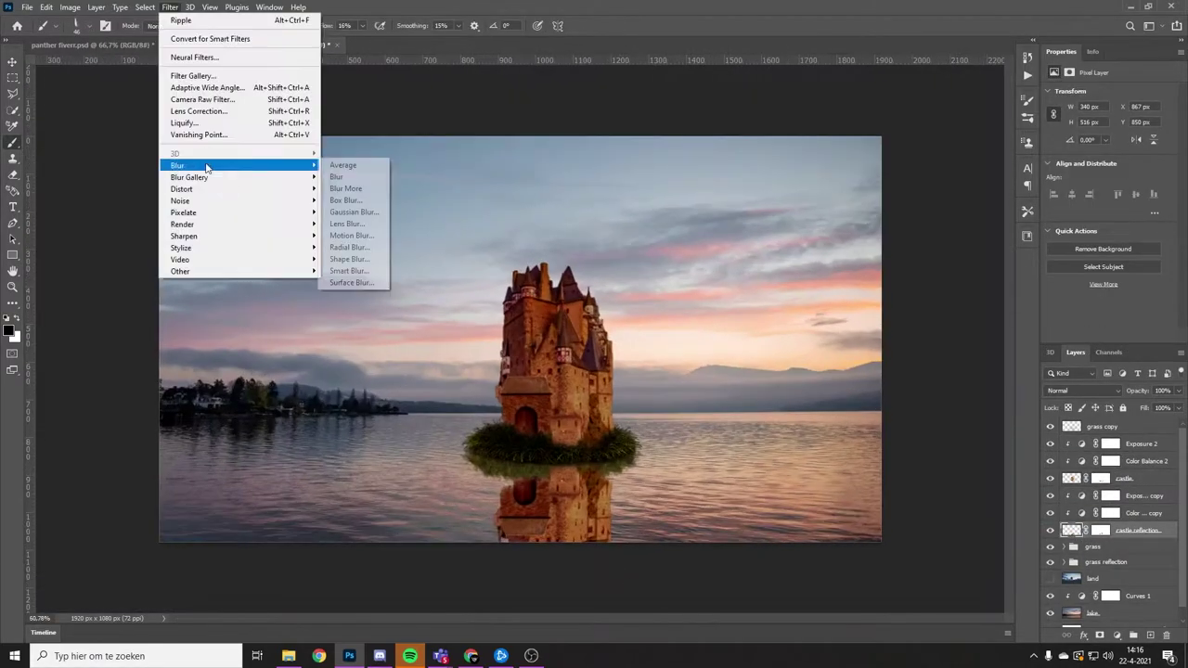
left_click(353, 234)
key("Return")
left_click(170, 7)
left_click(371, 243)
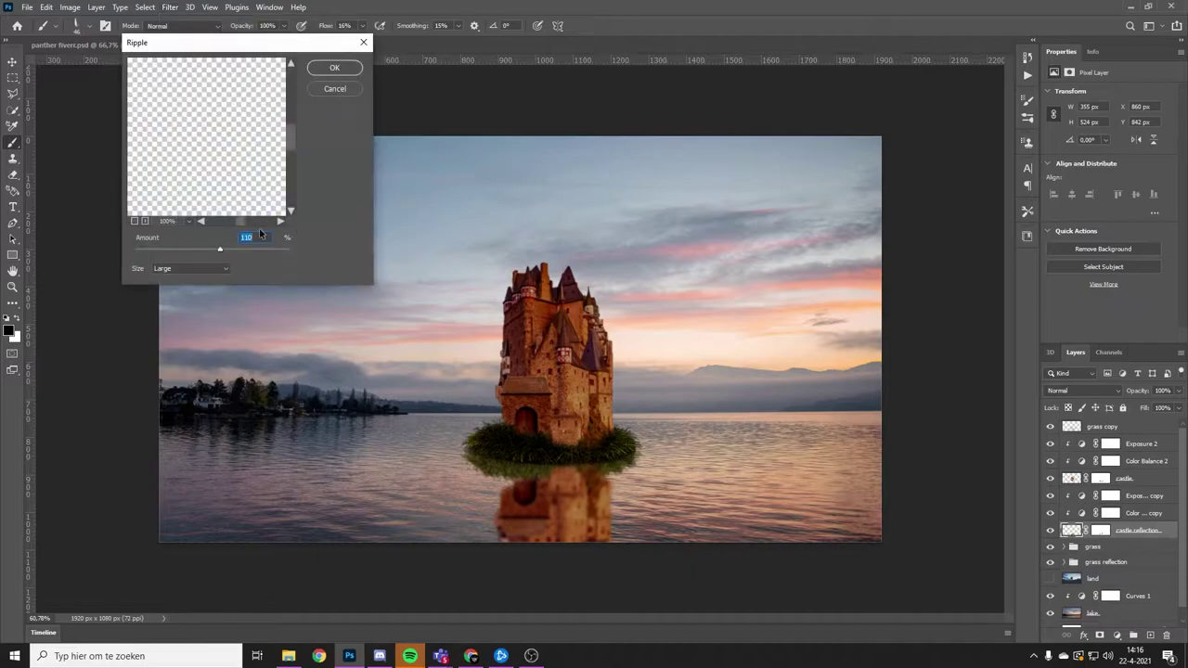
key("Return")
key("b")
left_click(1160, 391)
Group the castle reflection layers and the castle layers into separate groups.
scroll(646, 433, "up", 1)
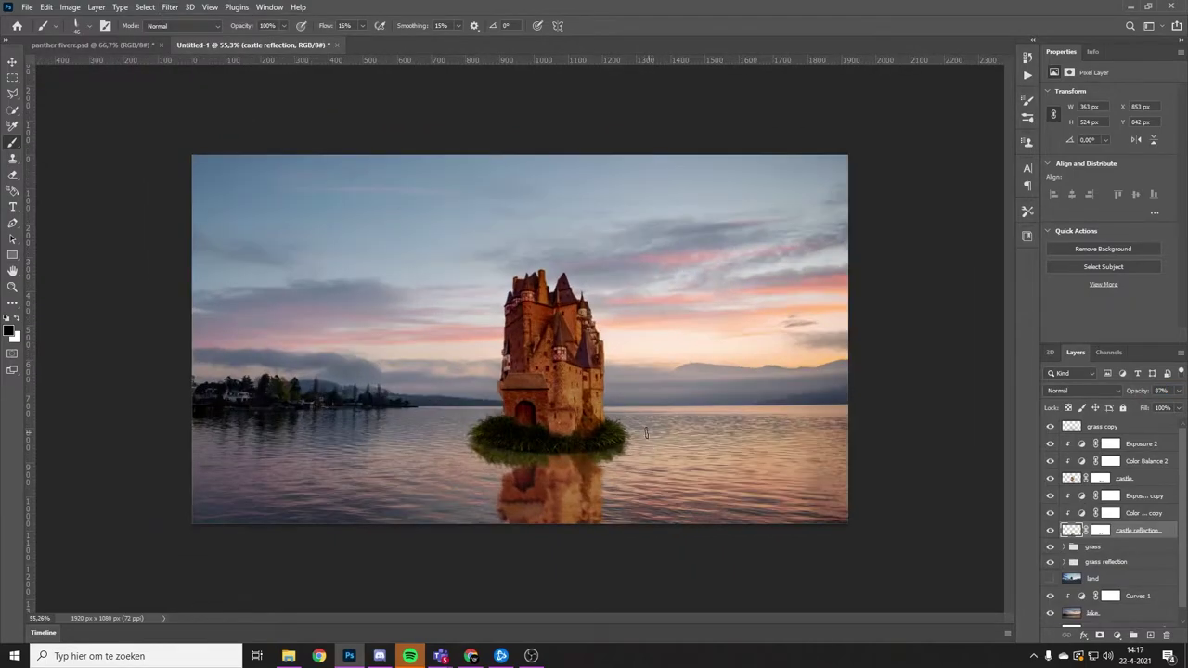
left_click(1107, 495, "shift")
key("ctrl+g")
key("Return")
key("ctrl+g")
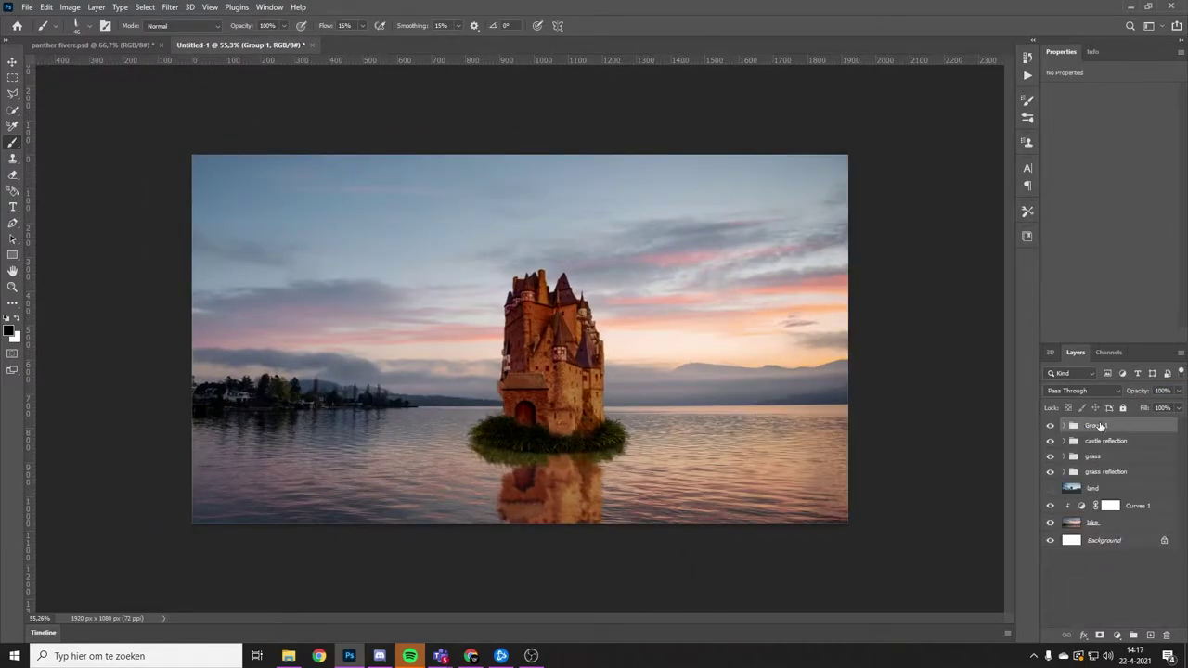
scroll(520, 338, "down", 1)
scroll(519, 339, "up", 2)
left_click(531, 656)
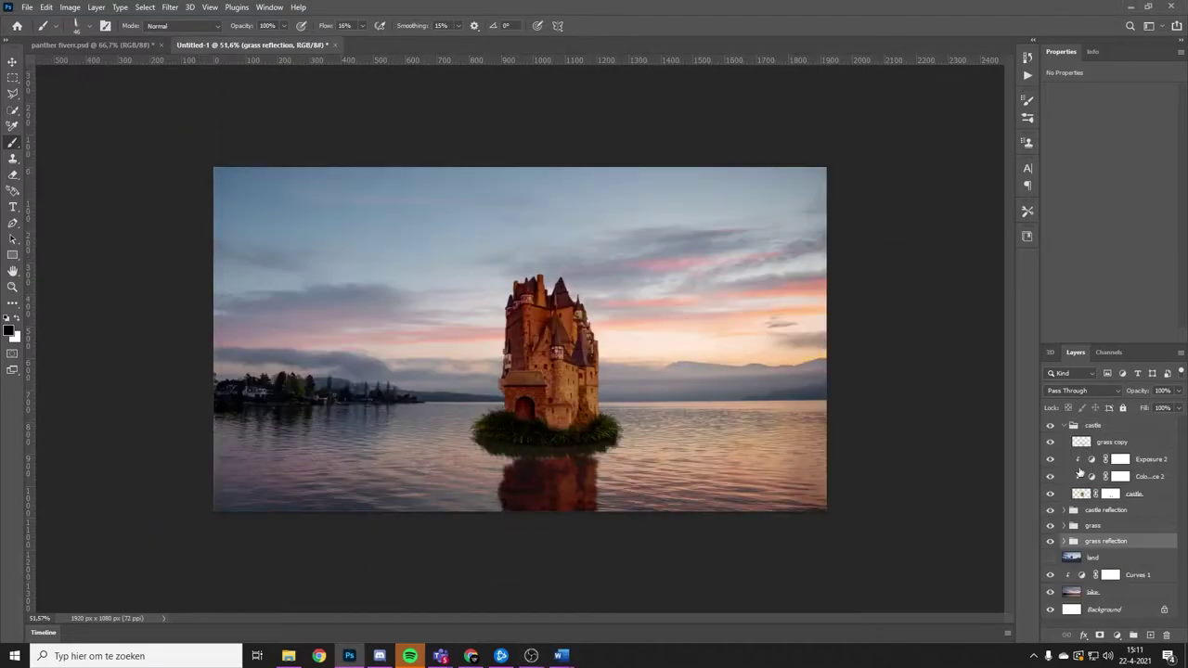
Set the grass Exposure 1 to +0.31 with 0.47 gamma and select the Exposure 3 mask.
left_click(1074, 456)
left_click(1151, 491)
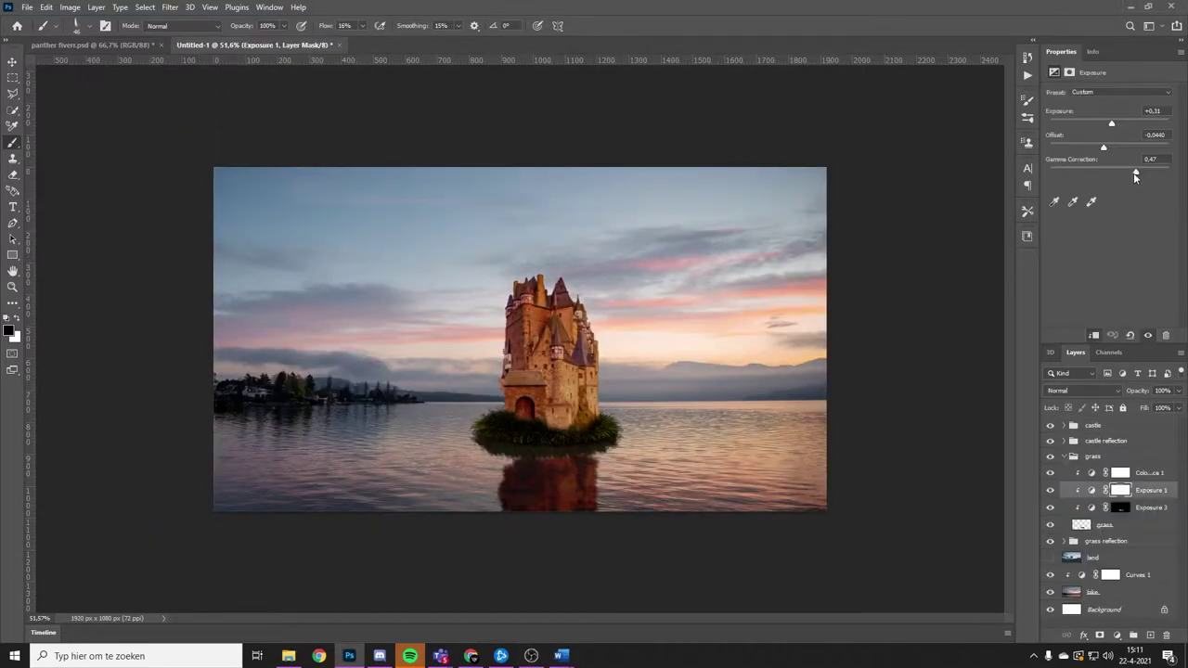
left_click(1119, 507)
key("ctrl+1")
Add more shadow to the Exposure 3 mask at the castle base and Gaussian Blur it.
right_click(570, 417)
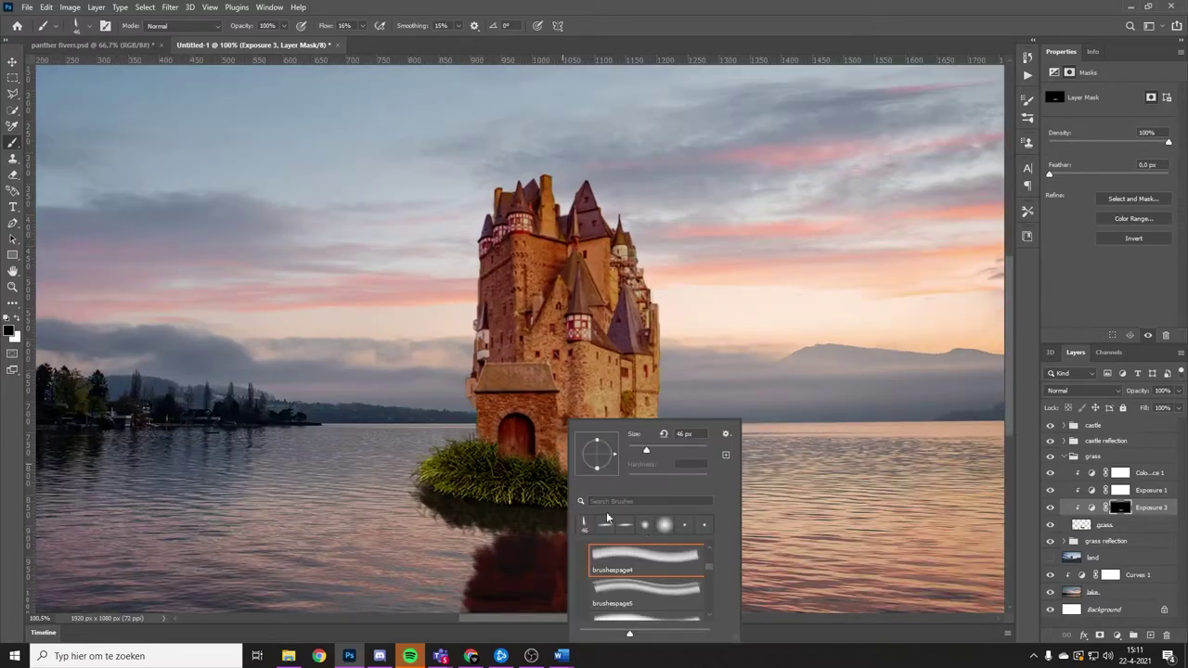
scroll(473, 482, "up", 3)
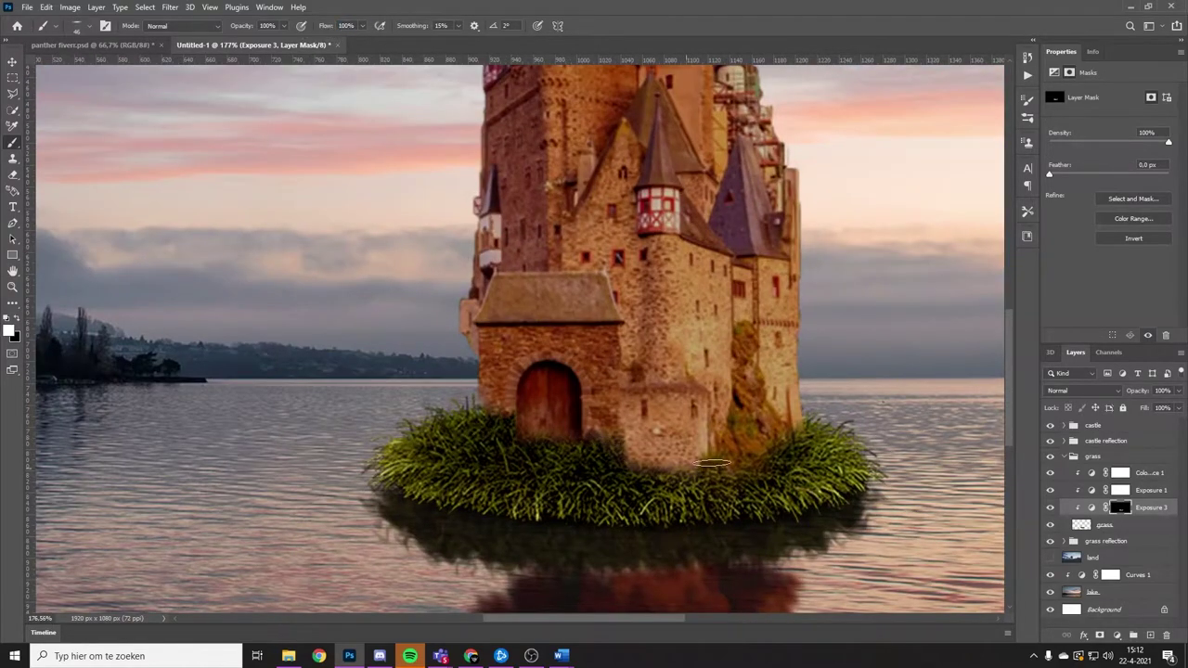
right_click(520, 419)
key("Escape")
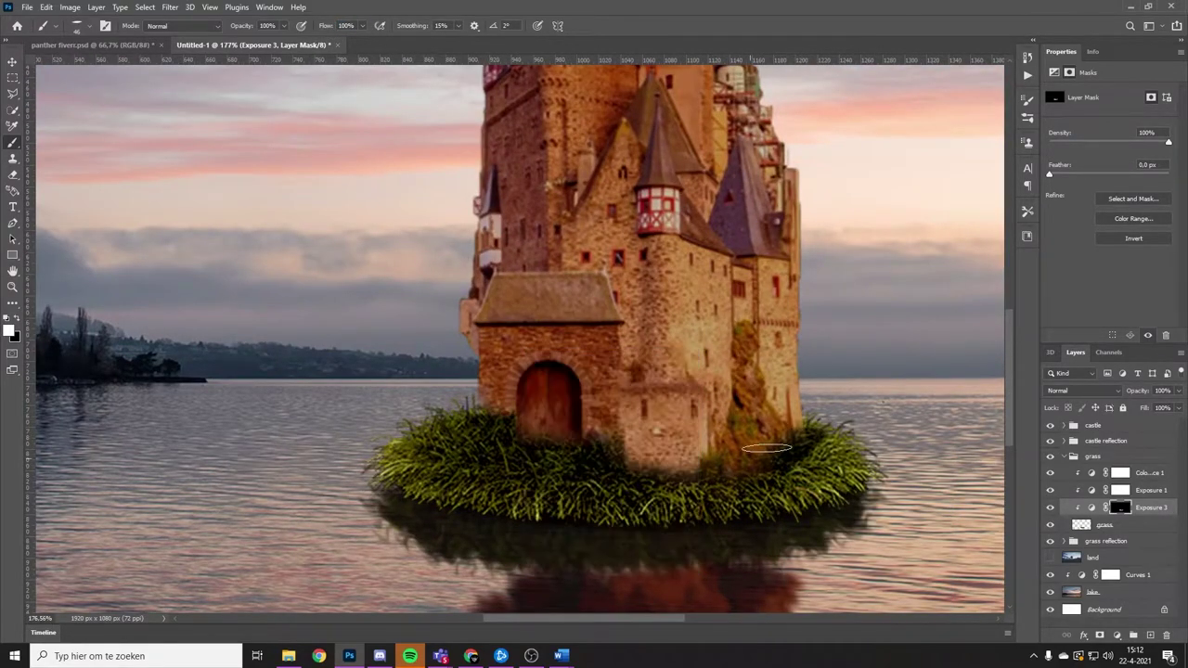
scroll(643, 476, "up", 1)
key("ctrl+0")
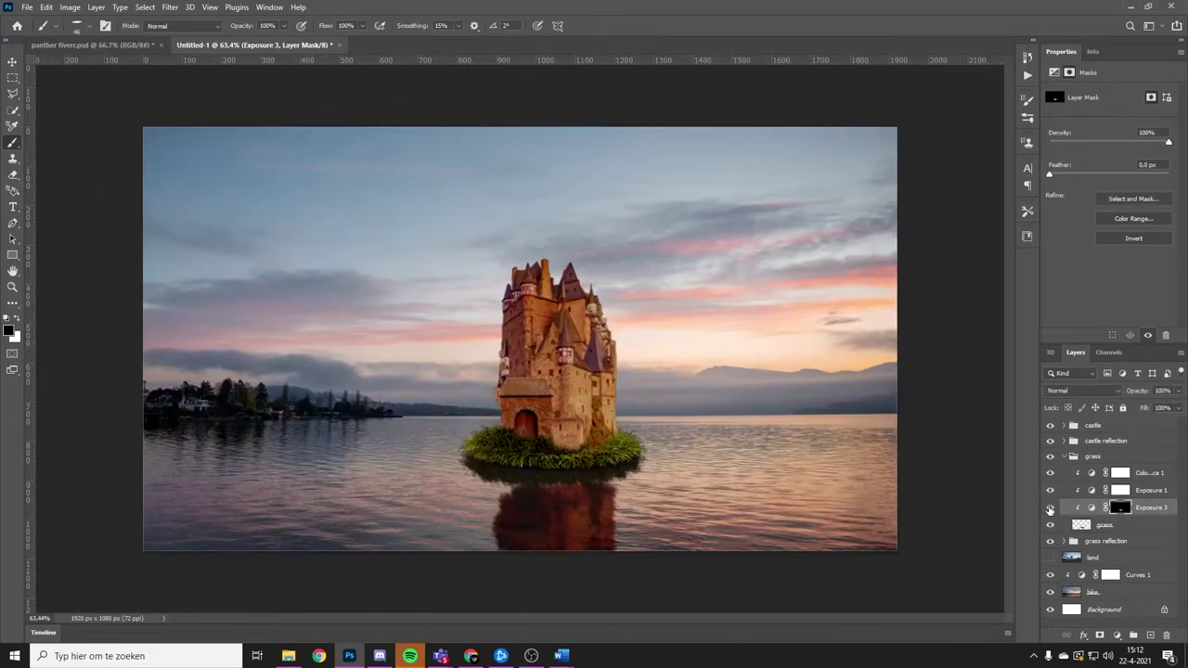
left_click(170, 7)
left_click(371, 232)
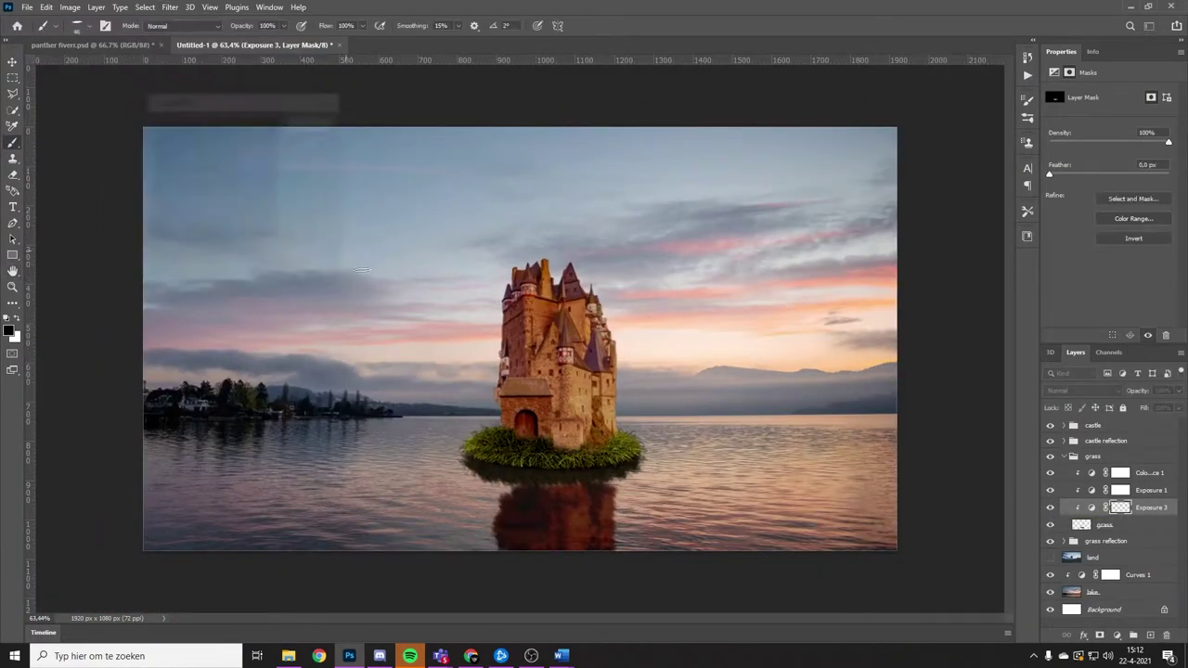
Place the aurora image and mask away its bottom over the lake.
key("Return")
key("ctrl+minus")
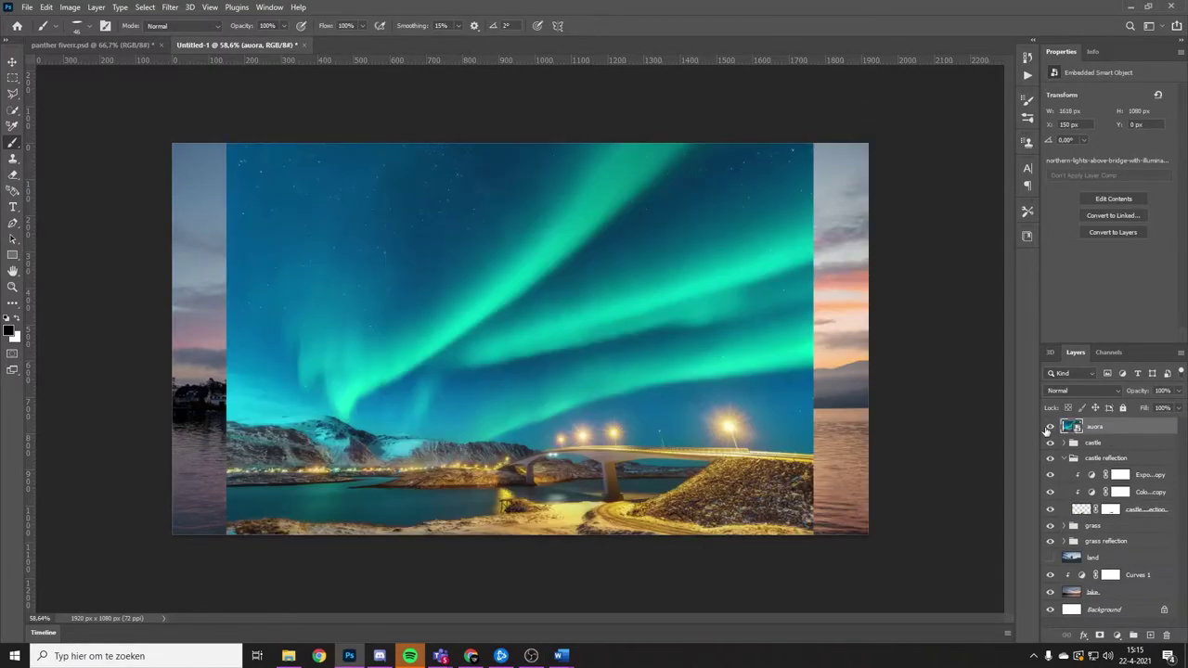
key("Escape")
mouse_move(668, 464)
left_mouse_down()
mouse_move(411, 530)
mouse_move(206, 346)
left_mouse_up()
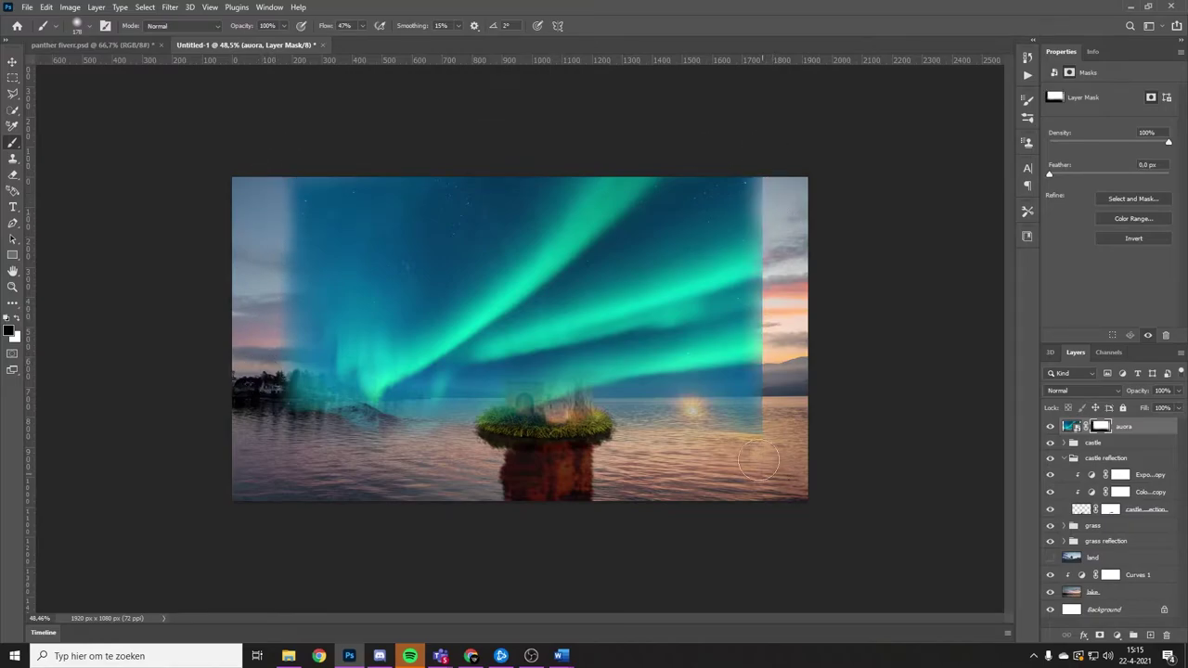
Stretch the aurora wider and shorter across the upper sky.
key("ctrl+t")
left_click_drag(575, 287, 822, 372)
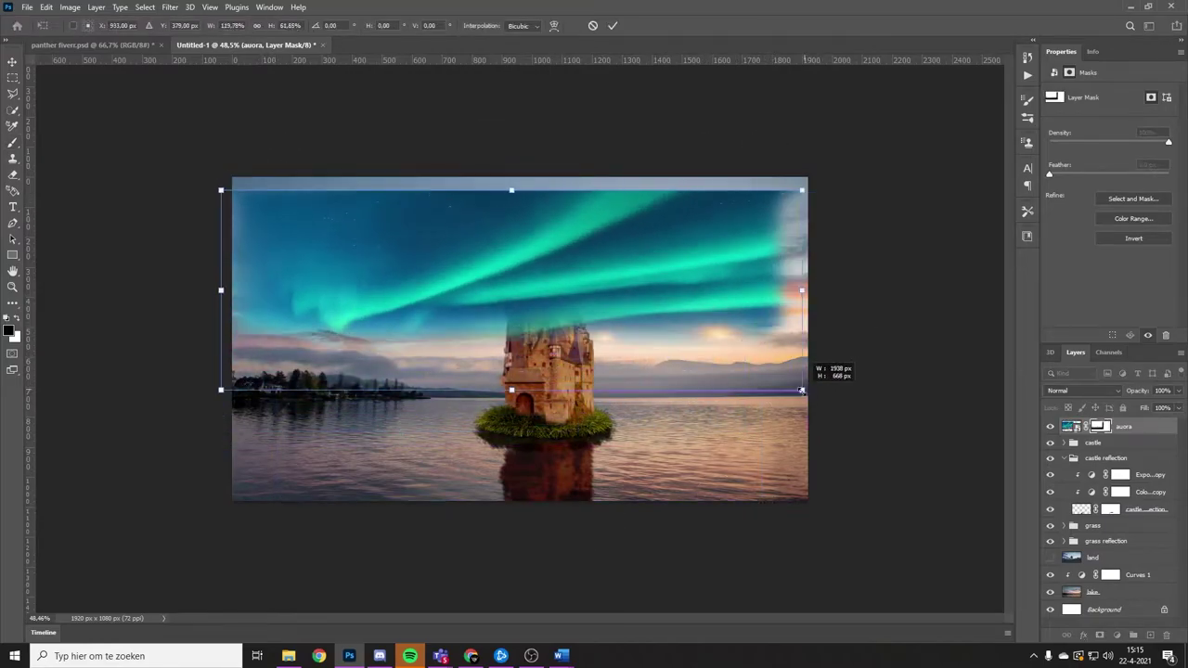
left_click_drag(660, 242, 660, 251)
key("Return")
Move the aurora layer below the grass reflection group and nudge it into place.
left_click_drag(1104, 458, 1132, 450)
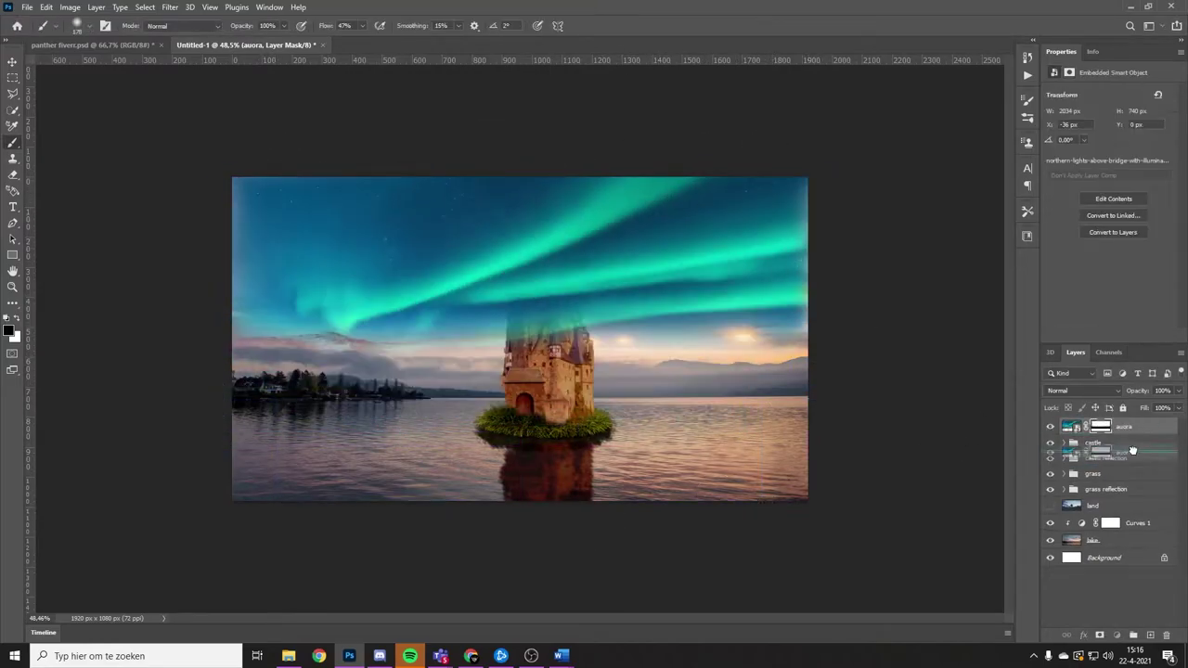
left_click_drag(1130, 502, 1129, 499)
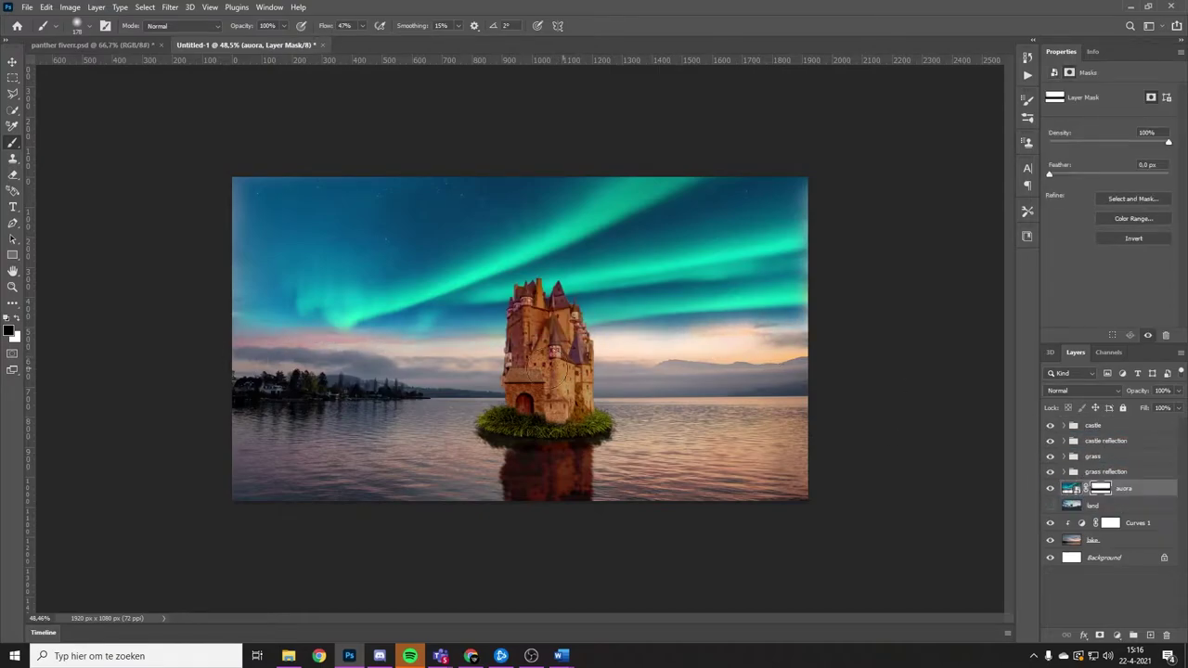
key("ctrl+t")
left_click_drag(668, 344, 656, 317)
key("Return")
Add a Color Balance to the aurora: Cyan-Red -11, Magenta-Green +37.
left_click(1116, 634)
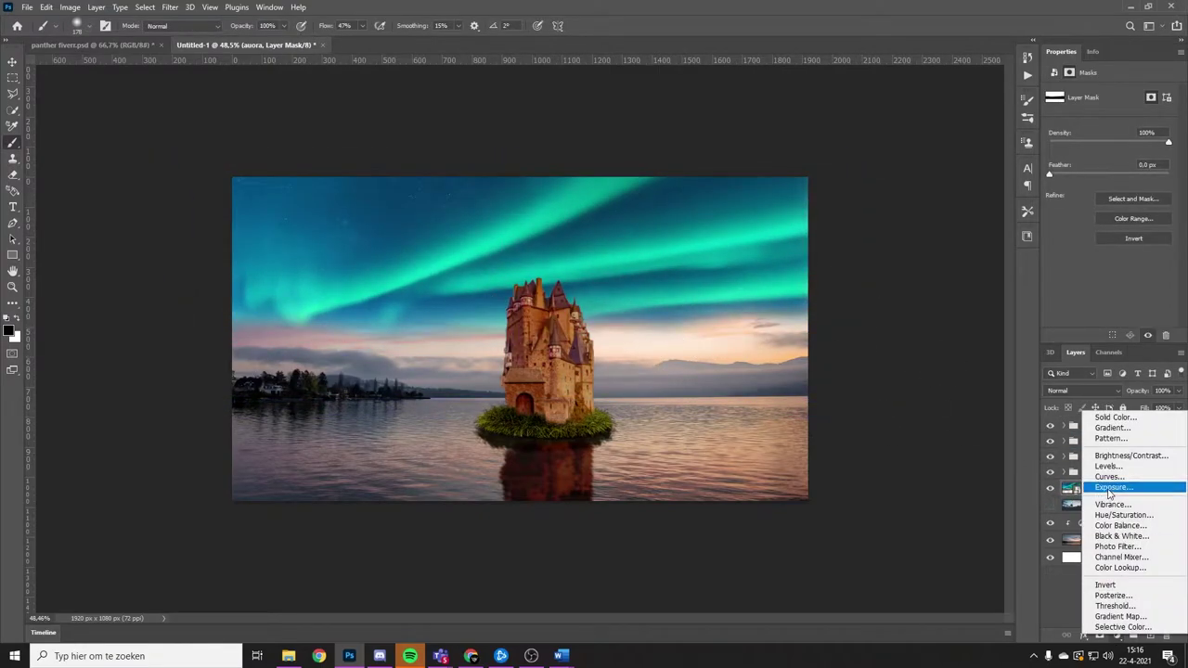
left_click(1120, 526)
left_click_drag(1091, 120, 1121, 171)
Add an Exposure adjustment of +0.24 with 0.73 gamma to brighten the aurora.
left_click(1117, 635)
left_click(1120, 491)
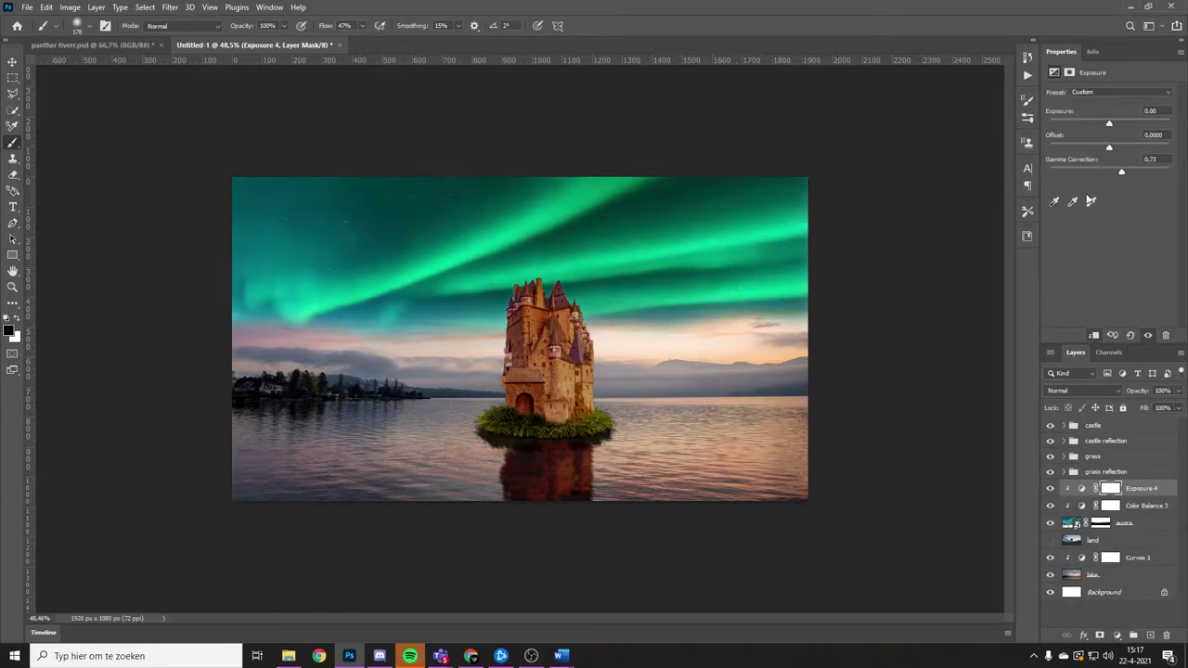
left_click_drag(1108, 122, 1111, 123)
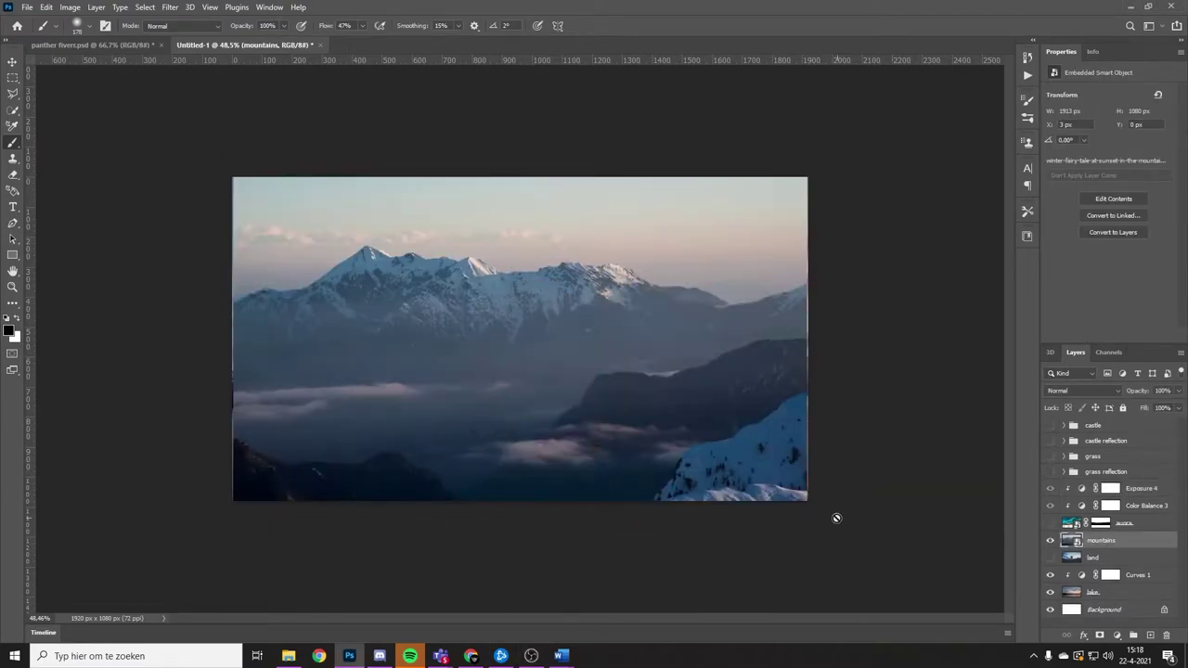
Mask the mountains to reveal the lake and trees, restore all hidden layers, and transform the mountains.
mouse_move(550, 521)
left_mouse_down()
mouse_move(291, 464)
mouse_move(562, 158)
mouse_move(544, 199)
left_mouse_up()
left_click(1050, 425)
left_click_drag(1050, 441, 1050, 473)
left_click(1050, 523)
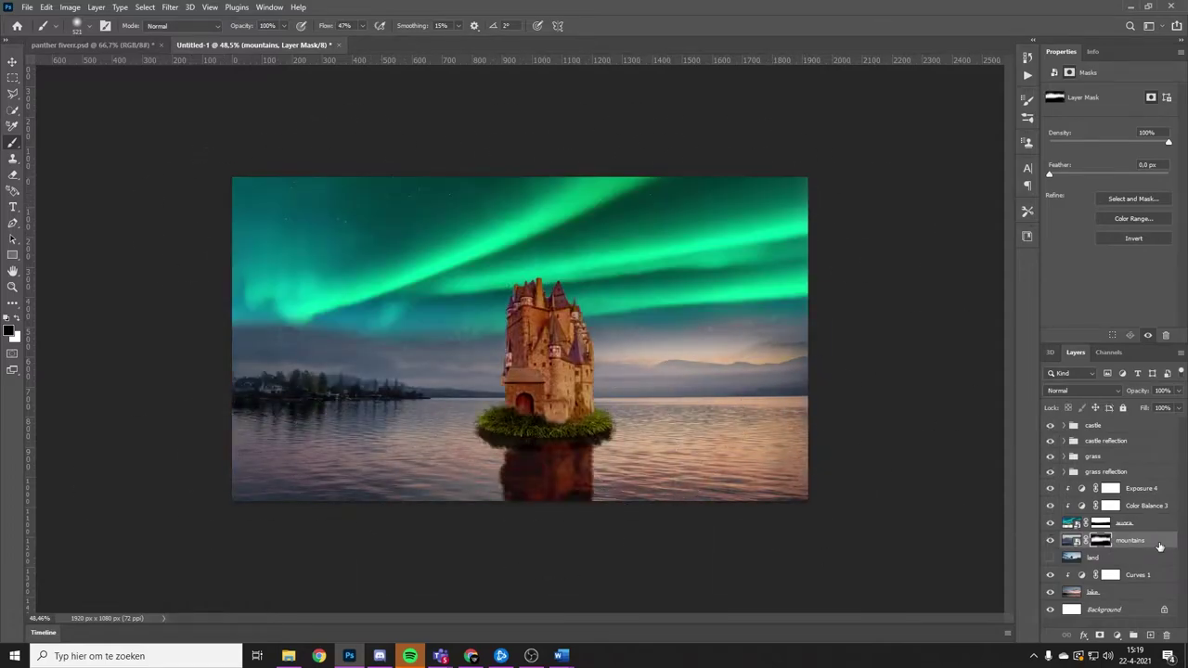
key("ctrl+t")
Paint the aurora's layer mask black so the snowy peaks show beneath it.
left_click(1100, 523)
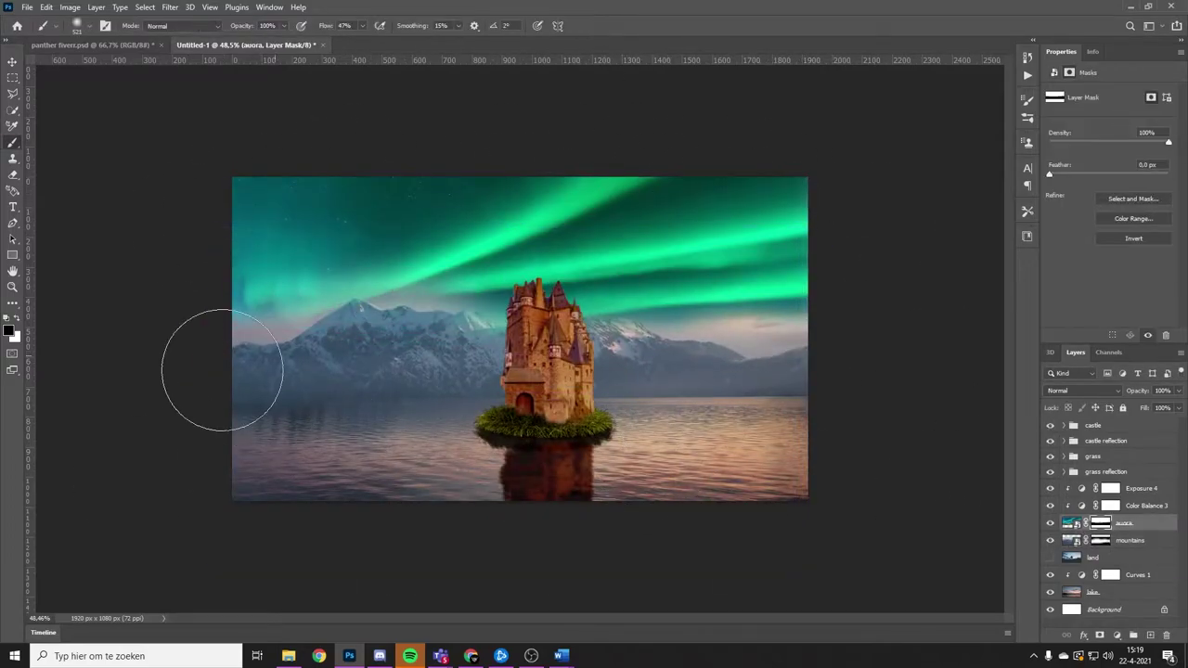
mouse_move(217, 371)
left_mouse_down()
mouse_move(756, 365)
mouse_move(437, 344)
mouse_move(235, 471)
left_mouse_up()
scroll(527, 339, "down", 1)
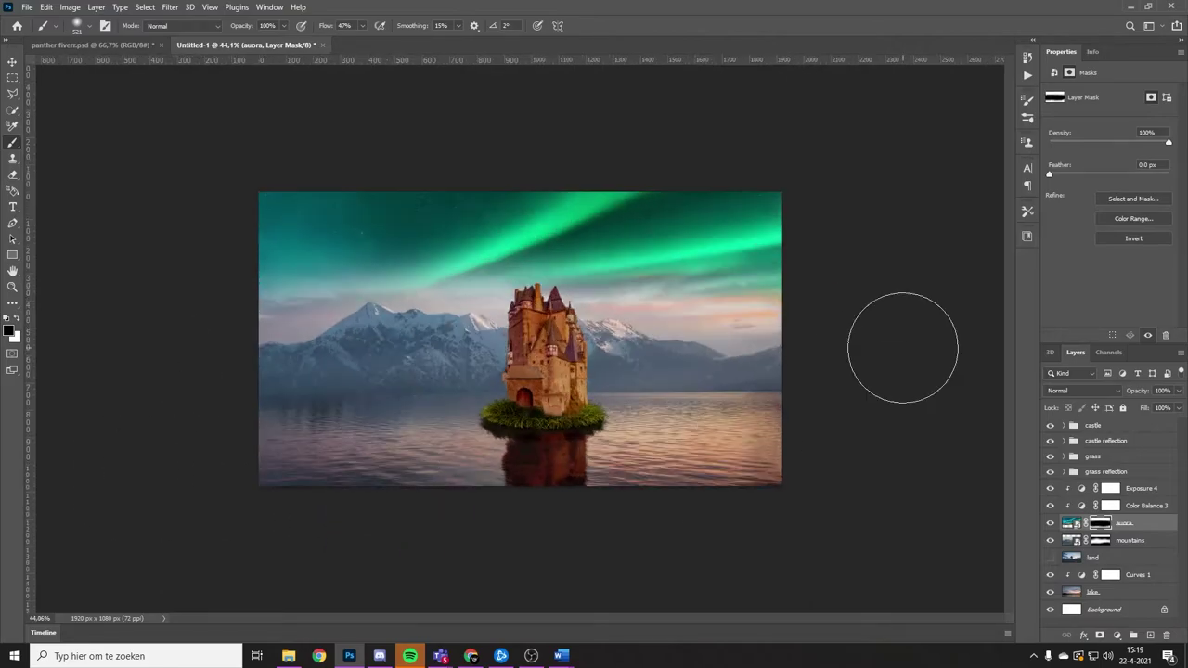
left_click(1104, 425)
left_click(1117, 635)
Add a colorized Hue/Saturation layer to the castle (Hue 159, Sat 73, Lightness +44) with an inverted mask.
left_click(1114, 494)
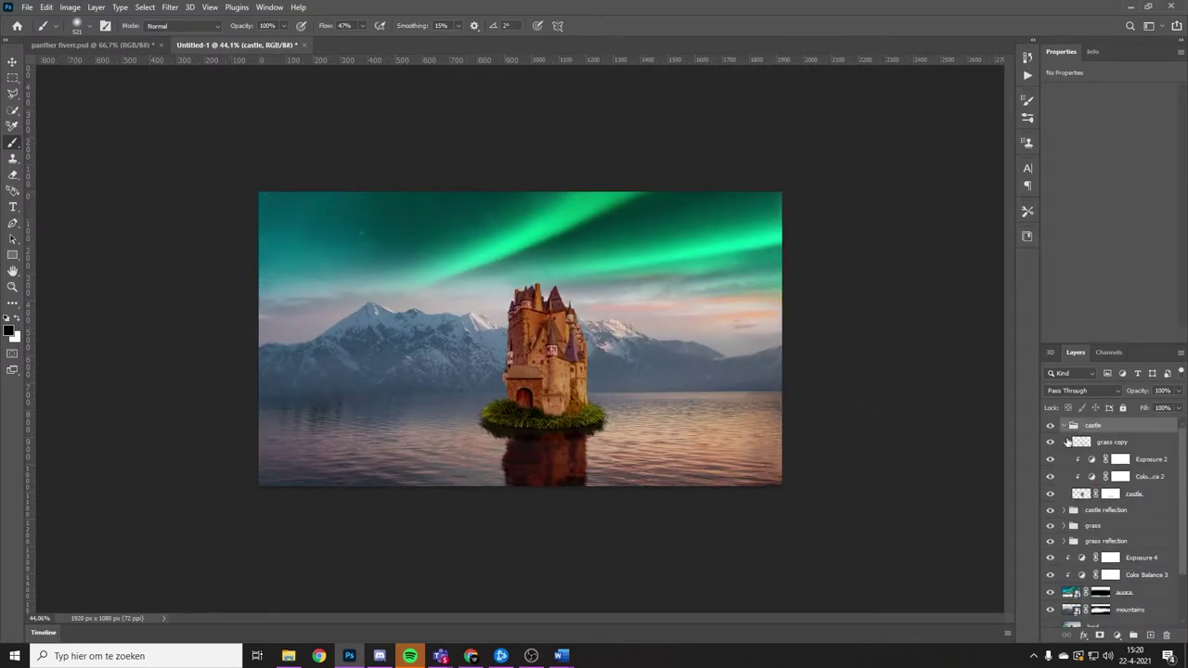
left_click(1116, 634)
left_click(1123, 521)
left_click(1111, 206)
left_click_drag(1049, 137, 1097, 142)
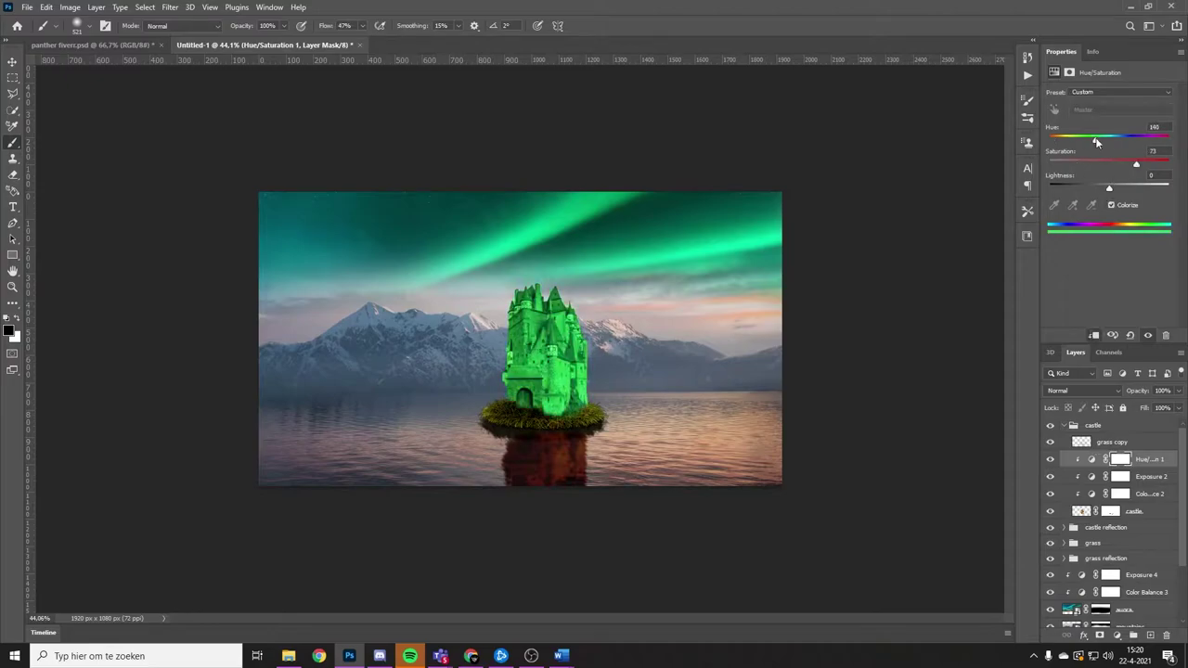
left_click_drag(1108, 188, 1135, 187)
key("ctrl+i")
Paint the green glow along the castle's right edge and up the roof strip to its tip.
scroll(602, 230, "up", 5)
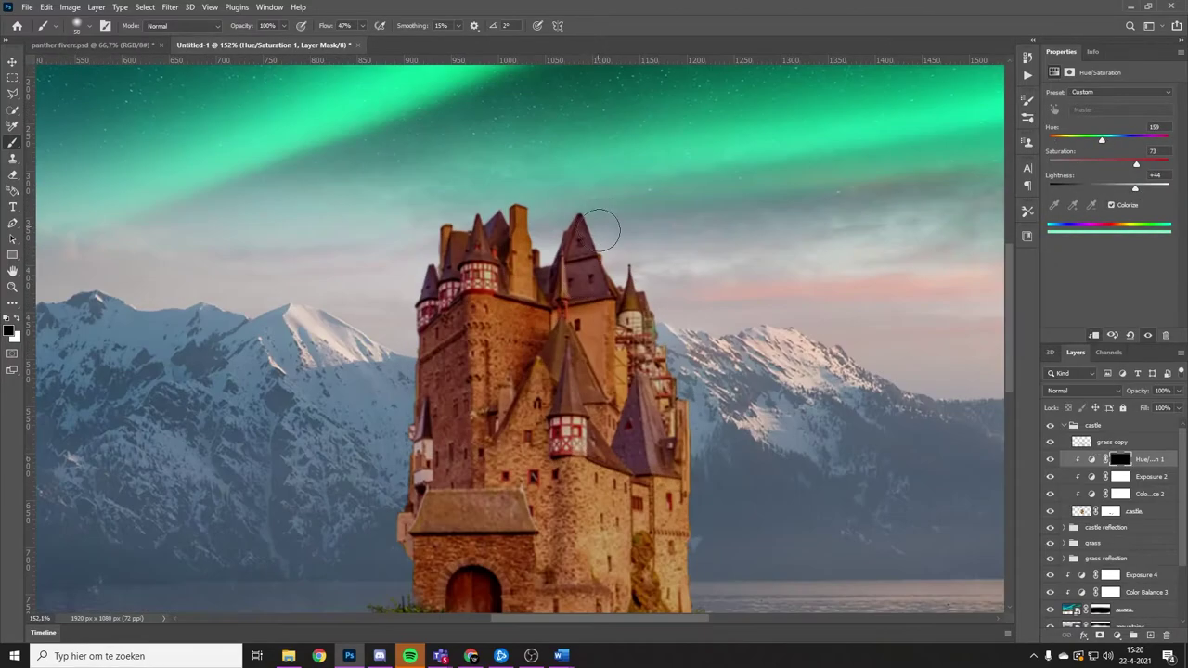
left_click_drag(640, 274, 682, 390)
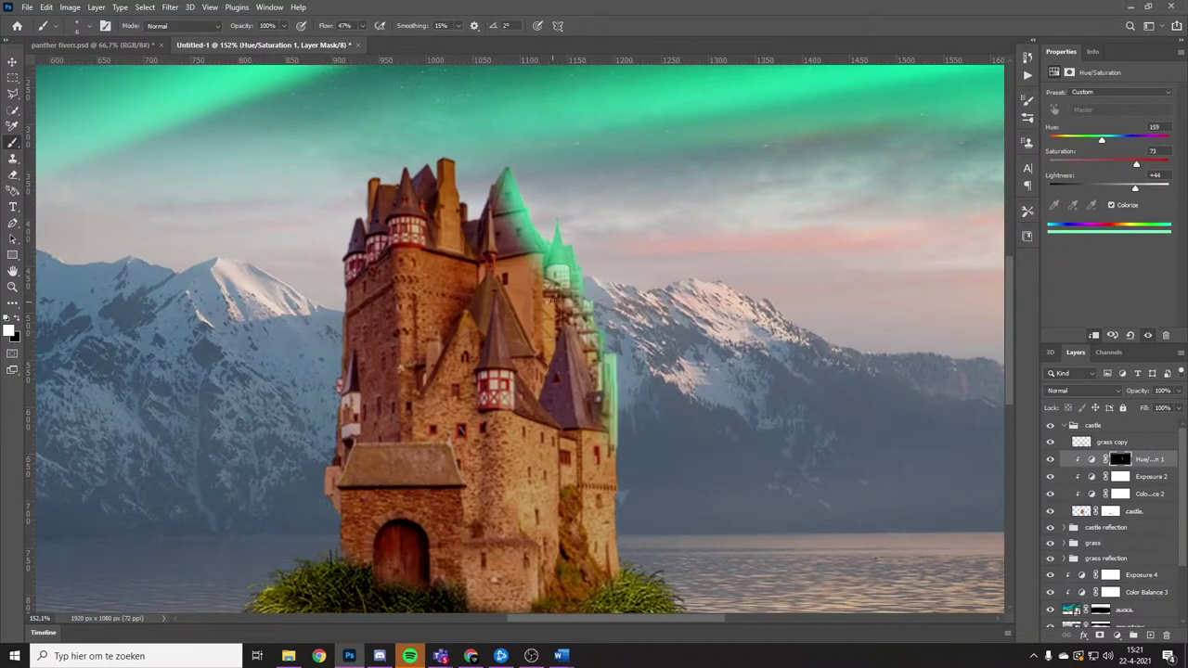
scroll(553, 365, "up", 2)
scroll(553, 364, "up", 2)
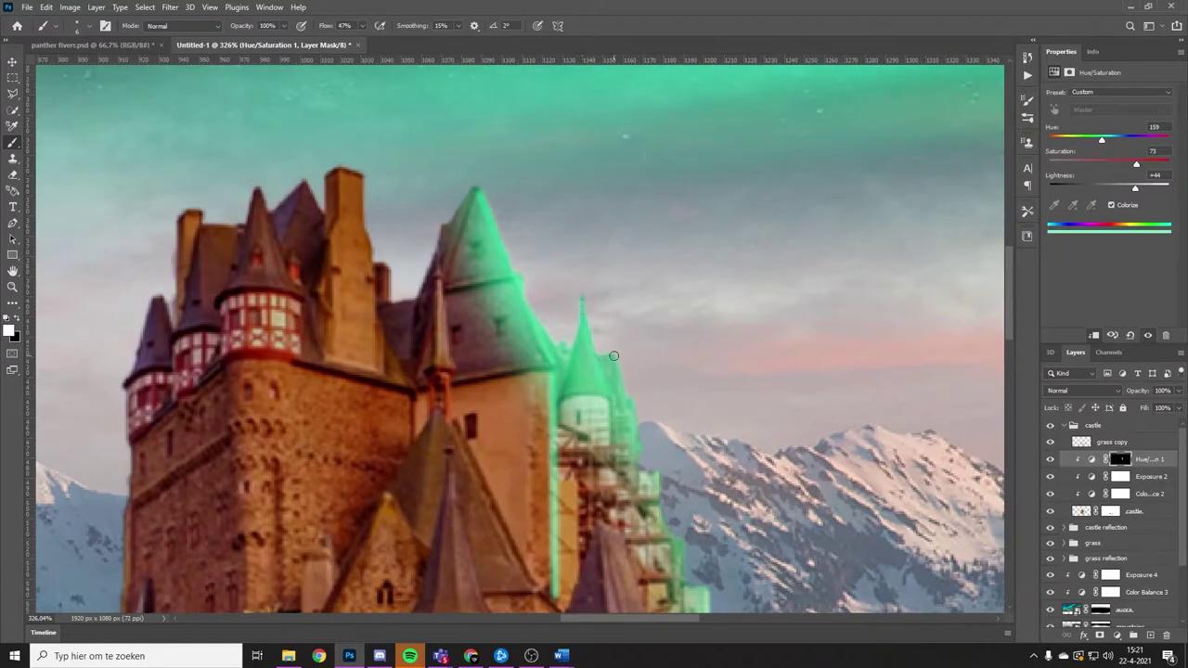
scroll(673, 447, "down", 2)
scroll(663, 390, "down", 2)
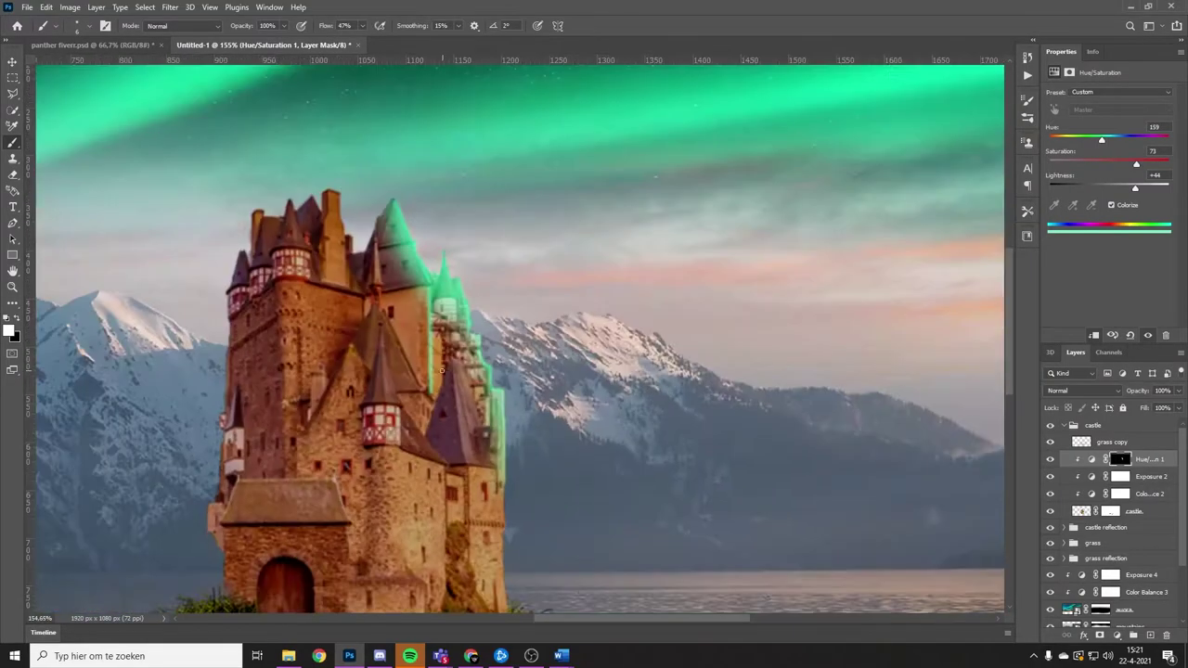
scroll(655, 331, "up", 5)
left_click_drag(707, 464, 711, 279)
scroll(650, 417, "down", 1)
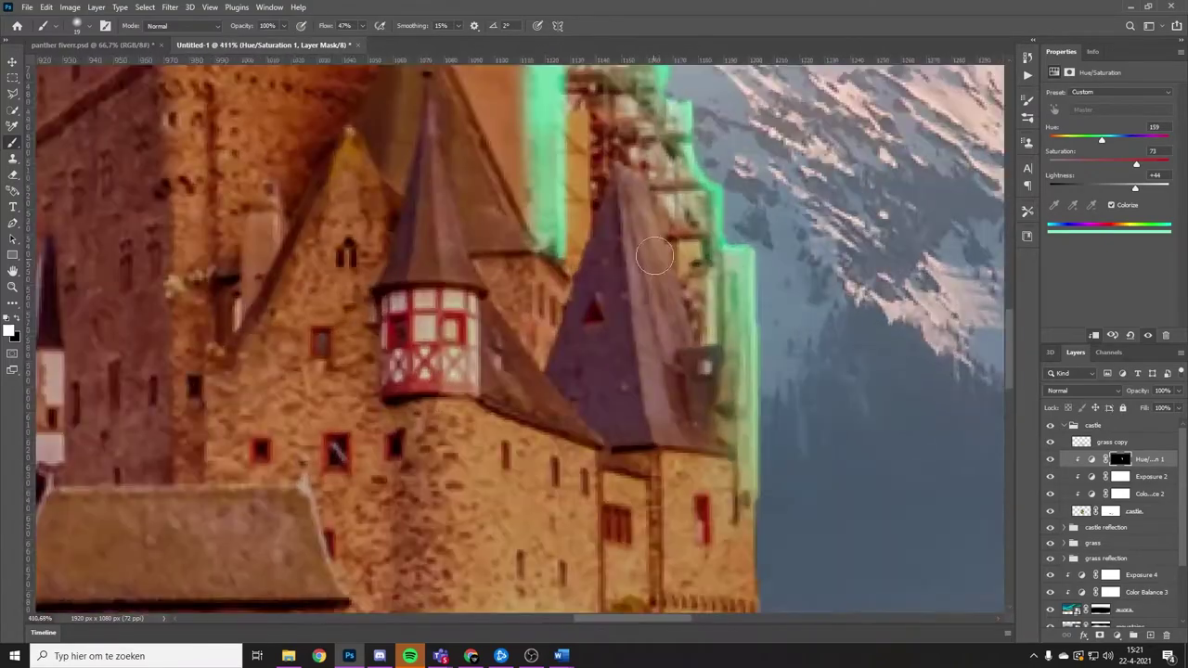
scroll(582, 489, "up", 1)
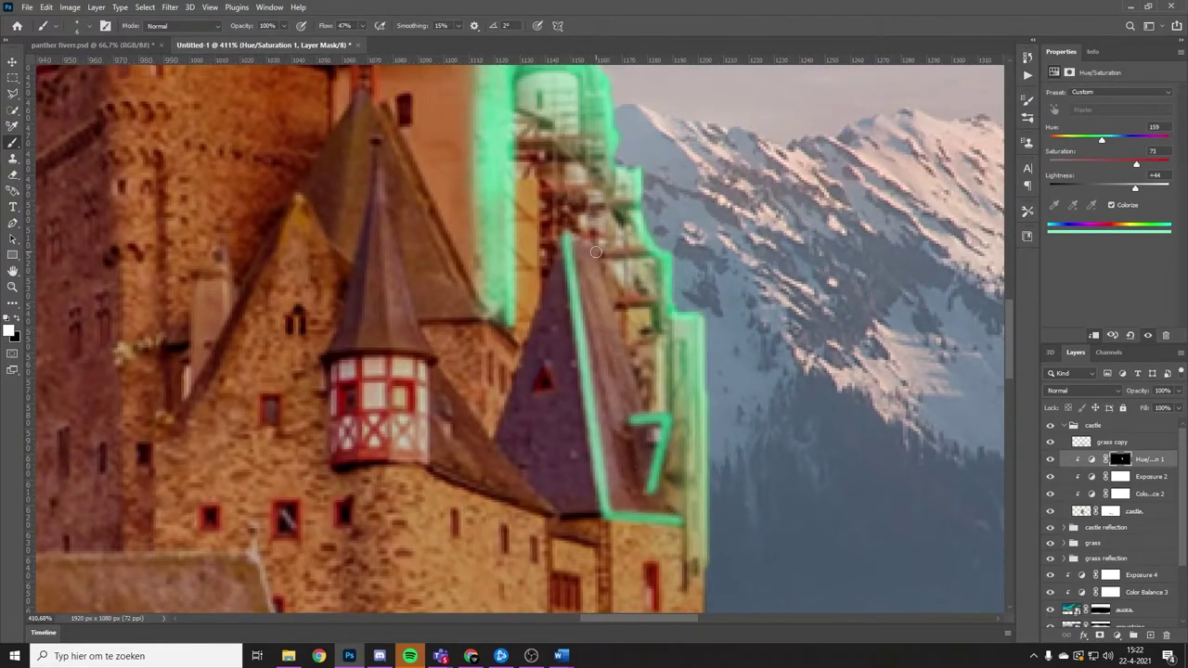
left_click_drag(648, 510, 569, 251)
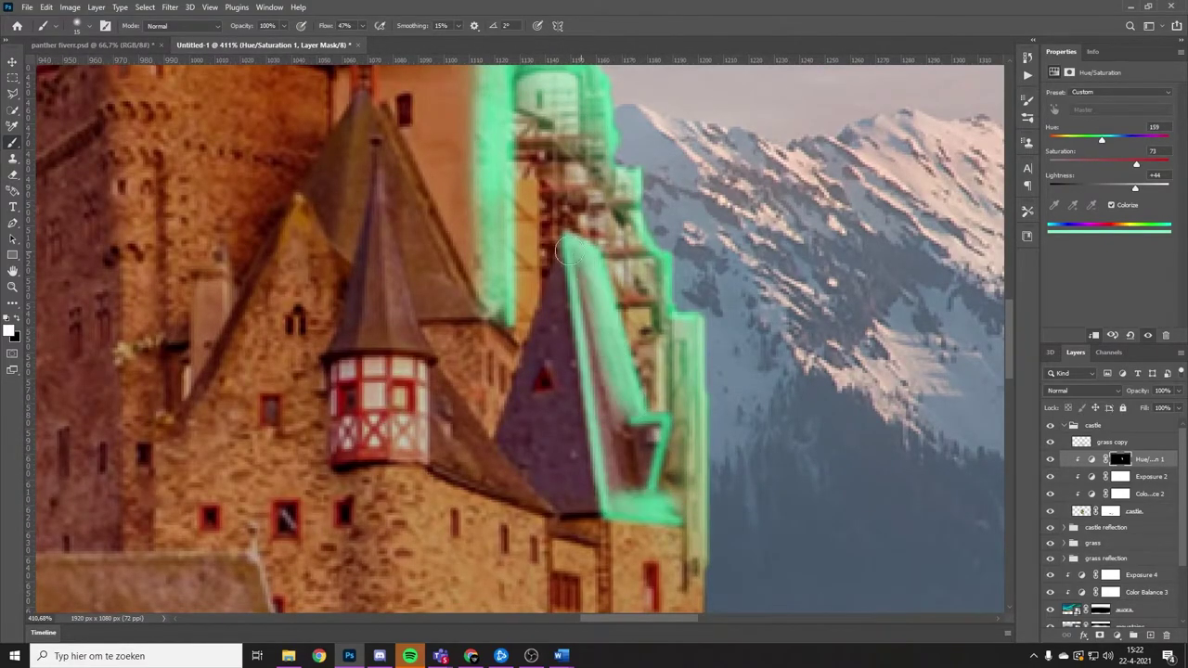
scroll(606, 447, "down", 2)
scroll(716, 353, "up", 2)
scroll(650, 352, "up", 1)
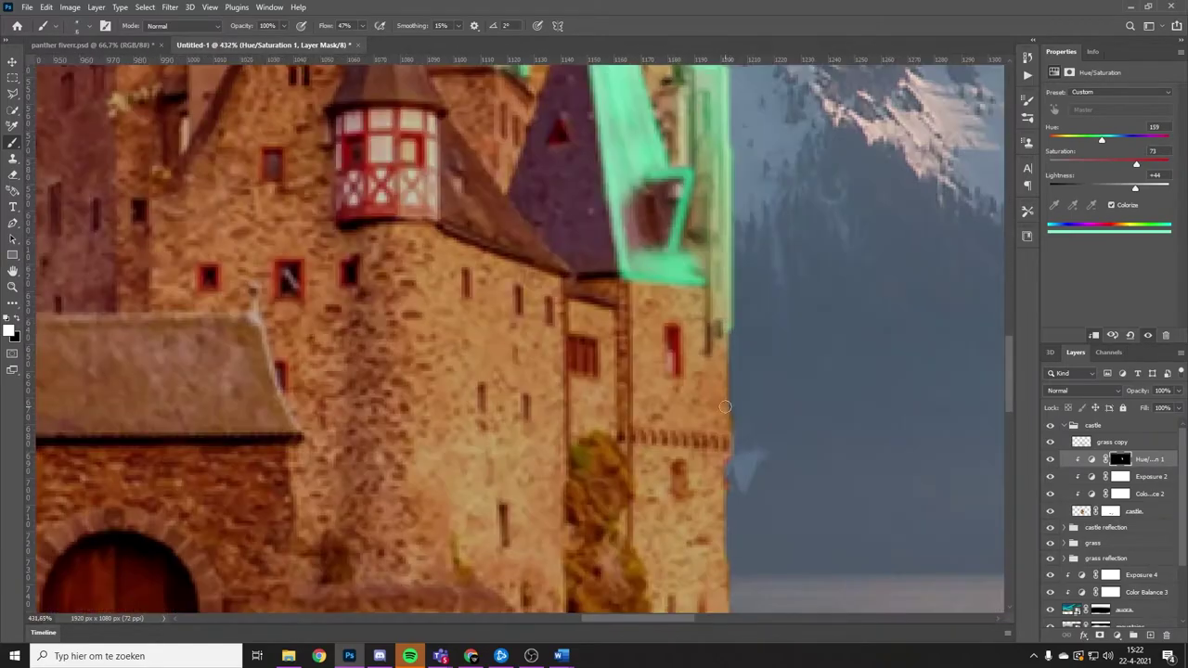
scroll(606, 341, "up", 1)
Extend the green glow down both tower edges and around the small turret roof.
left_click_drag(606, 340, 604, 233)
scroll(603, 232, "up", 3)
scroll(557, 325, "down", 2)
left_click_drag(511, 255, 557, 473)
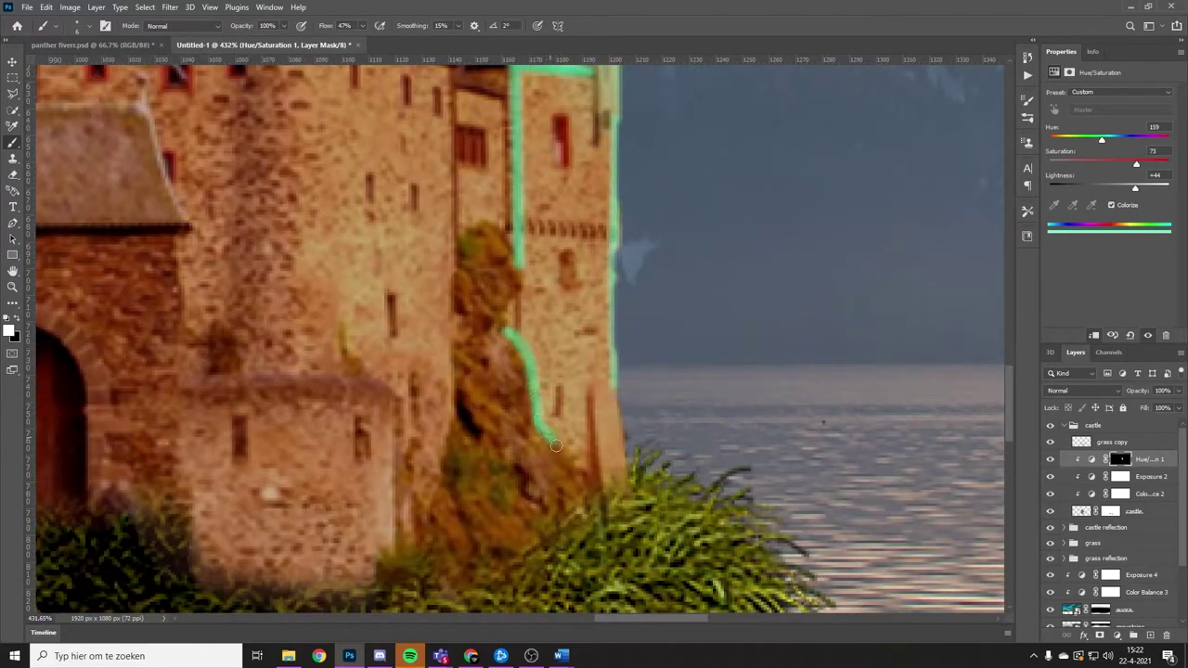
scroll(547, 402, "up", 2)
scroll(548, 402, "down", 3)
scroll(543, 469, "up", 3)
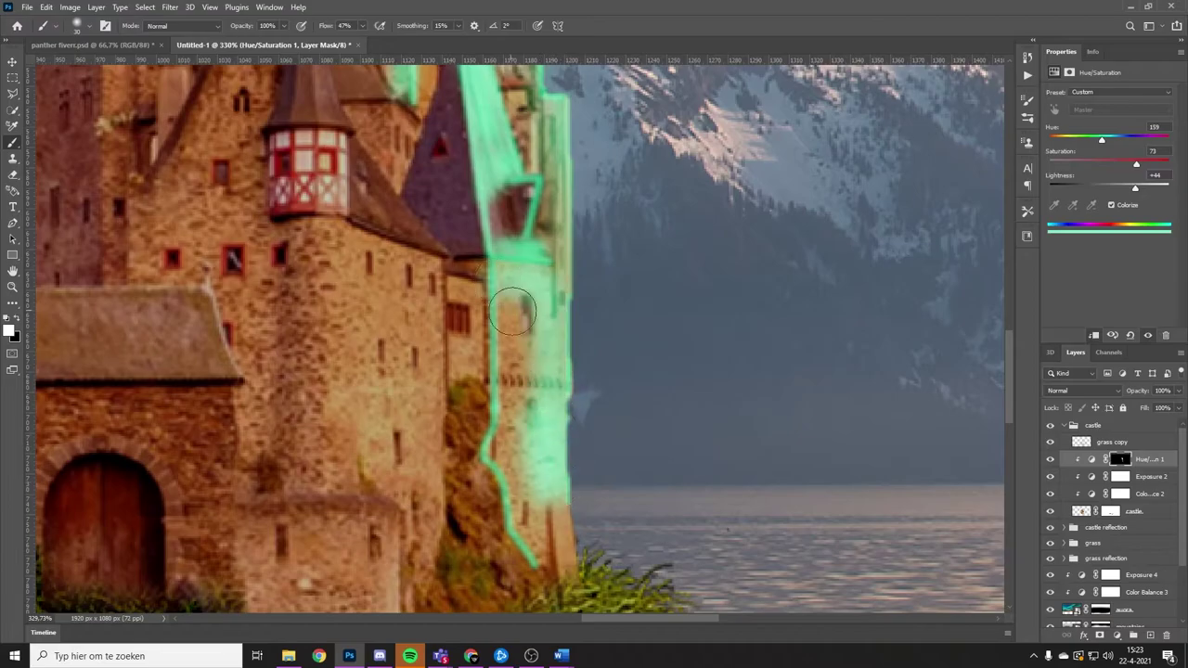
left_click_drag(513, 312, 529, 520)
scroll(557, 446, "down", 2)
scroll(585, 418, "down", 1)
scroll(613, 399, "down", 1)
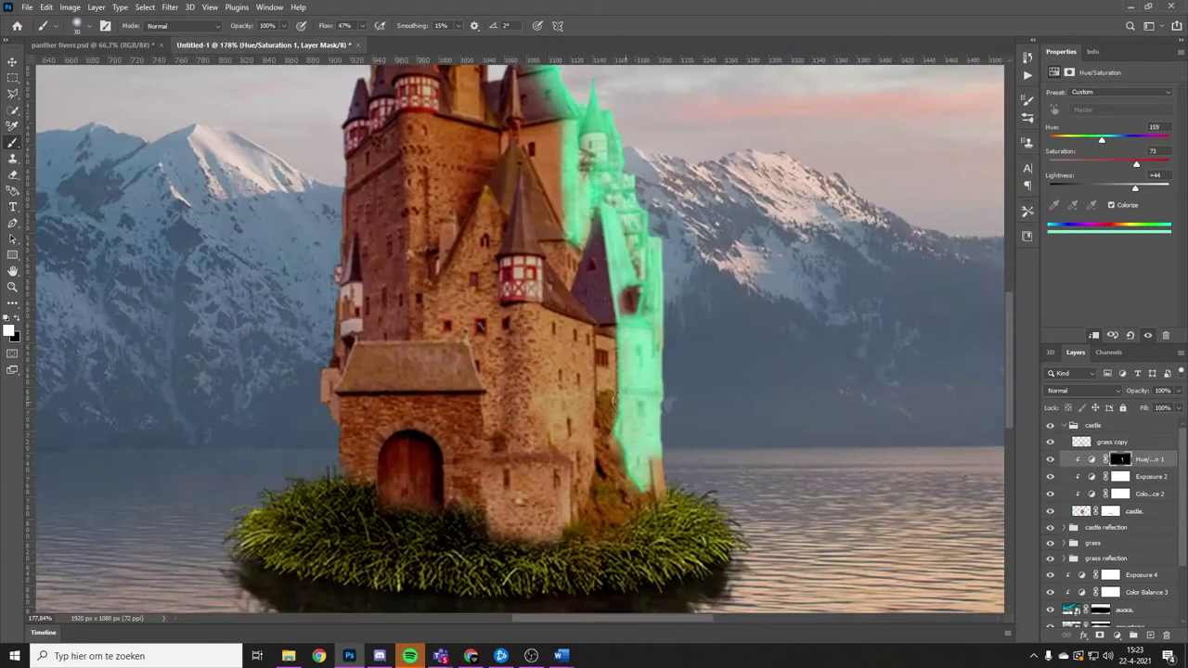
scroll(511, 390, "up", 2)
scroll(464, 418, "up", 2)
scroll(430, 440, "up", 2)
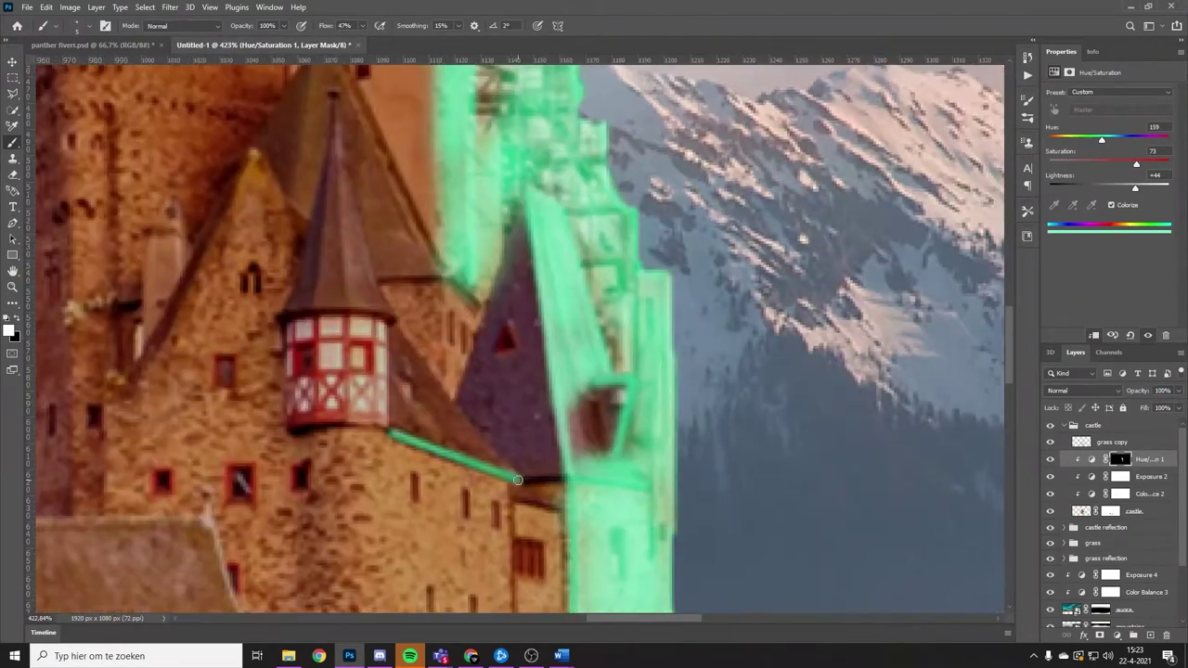
left_click_drag(429, 440, 494, 316)
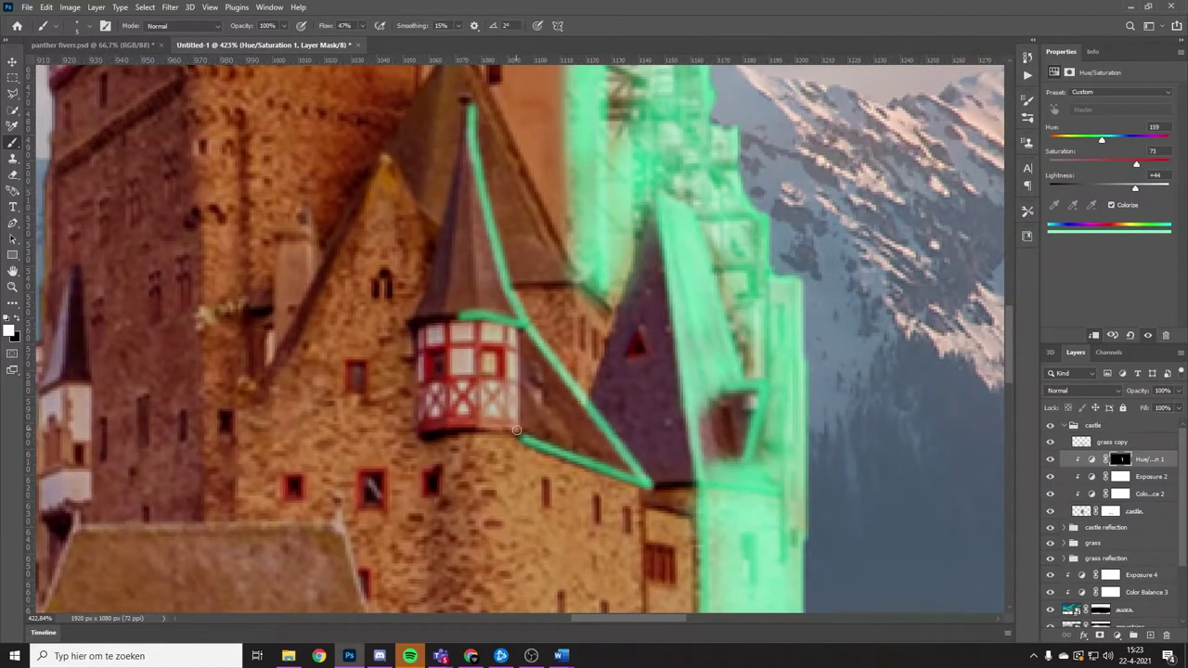
scroll(516, 430, "down", 2)
scroll(502, 390, "down", 3)
scroll(497, 372, "up", 1)
Paint green glow along the tower's bottom and right edges.
scroll(491, 352, "down", 2)
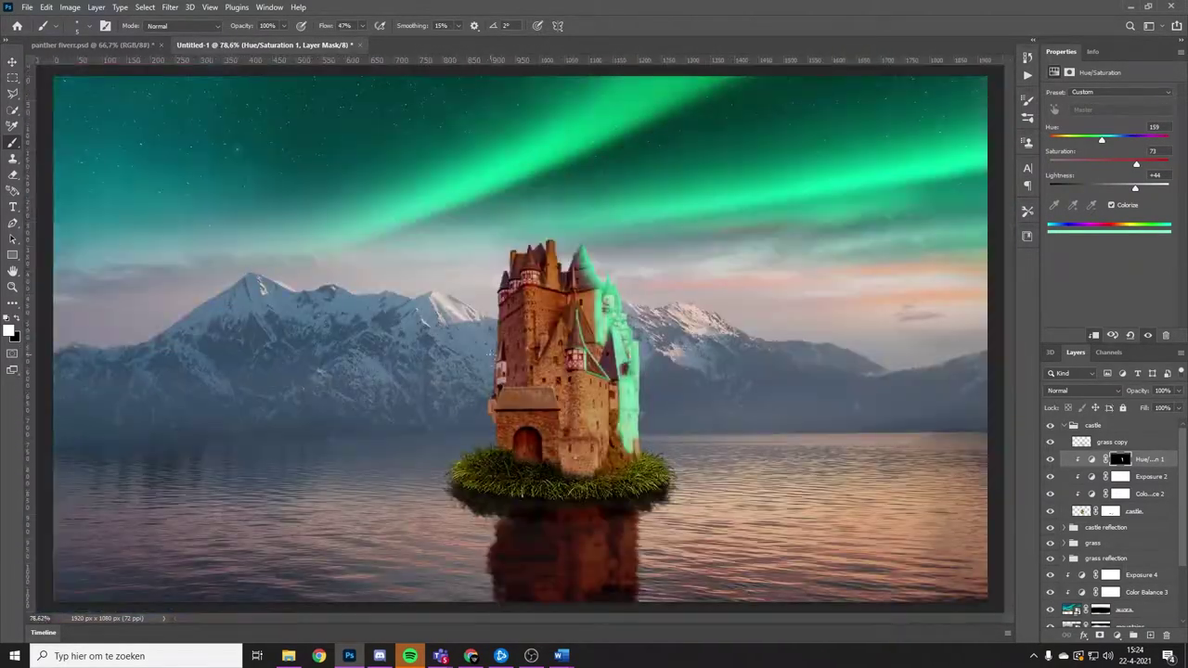
scroll(492, 352, "up", 5)
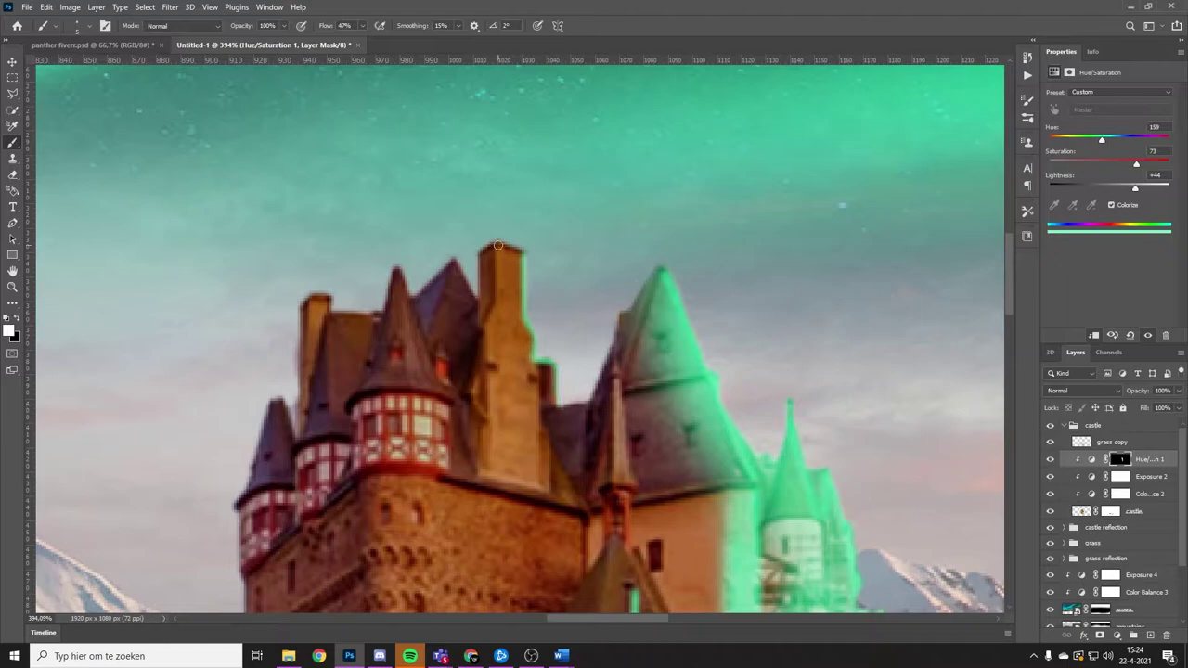
scroll(572, 453, "down", 1)
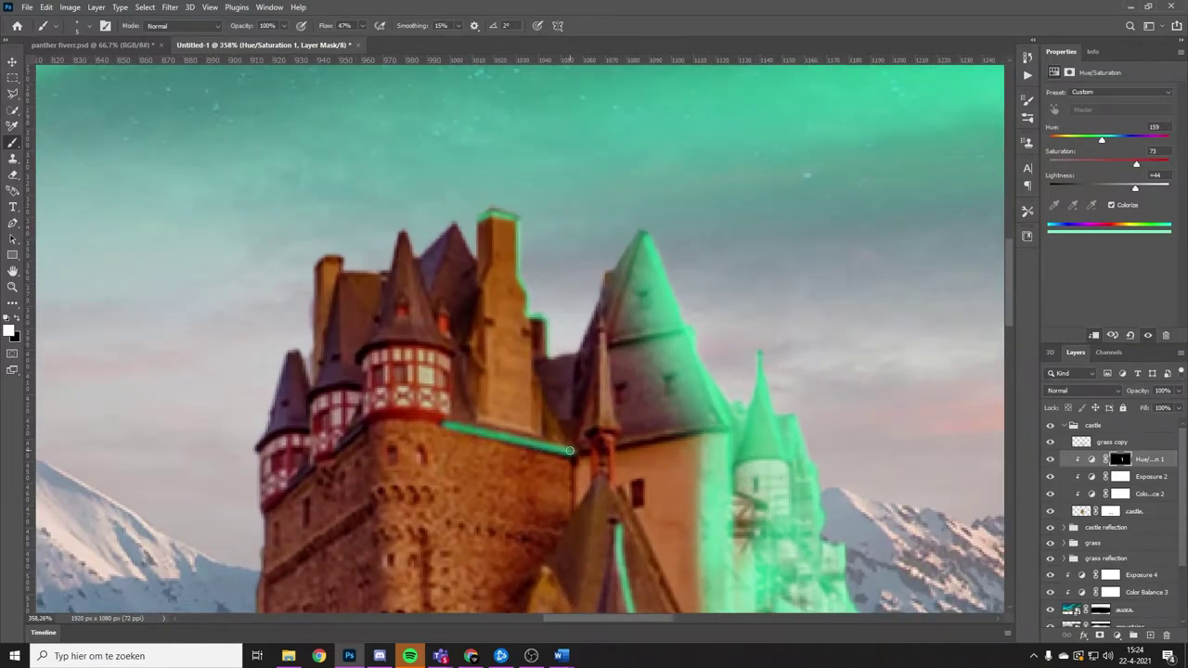
scroll(570, 451, "down", 2)
scroll(539, 427, "up", 2)
scroll(483, 399, "up", 2)
scroll(429, 375, "up", 1)
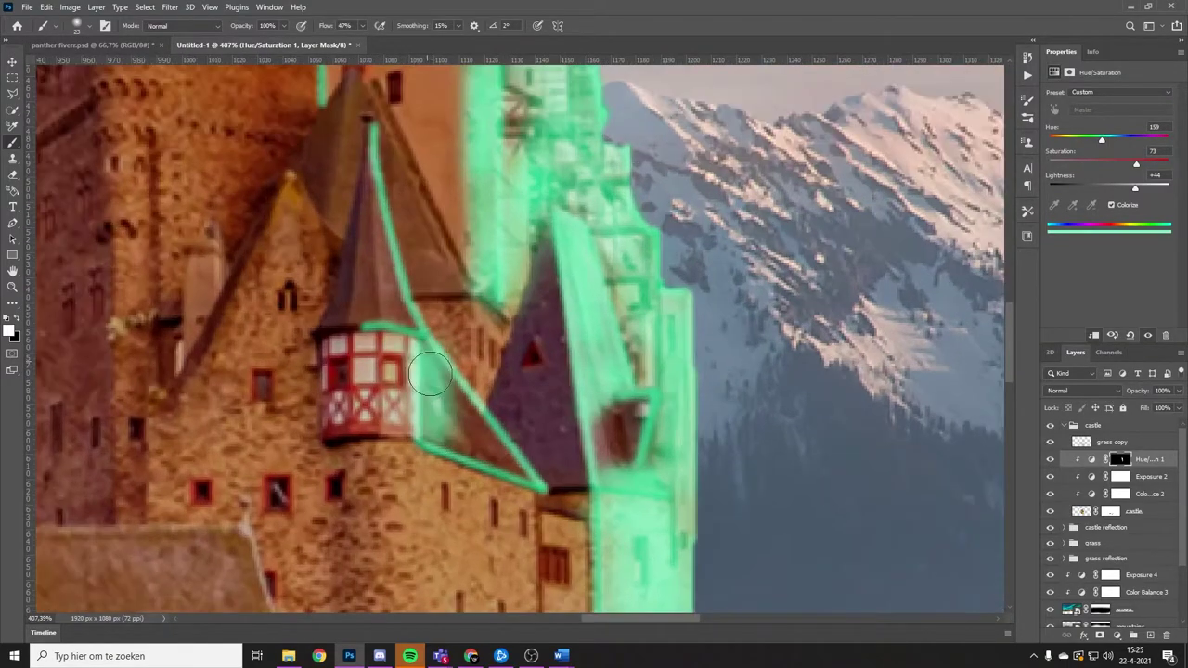
scroll(430, 374, "up", 2)
scroll(446, 371, "up", 2)
scroll(508, 366, "up", 1)
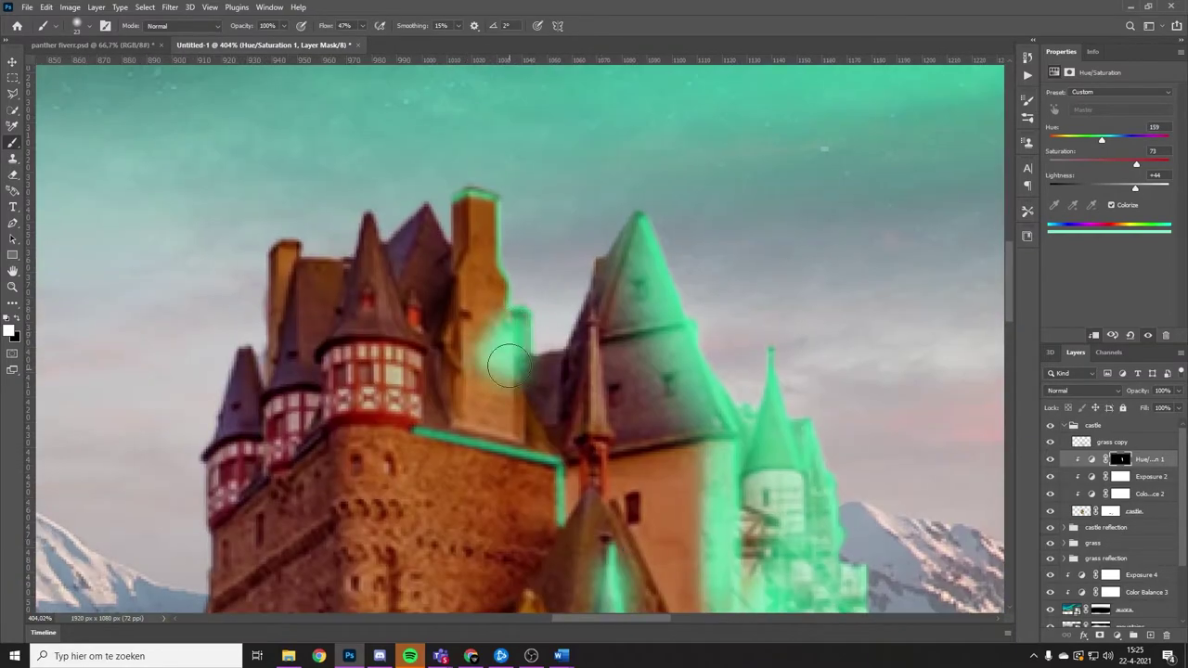
scroll(568, 462, "down", 5)
scroll(575, 473, "up", 4)
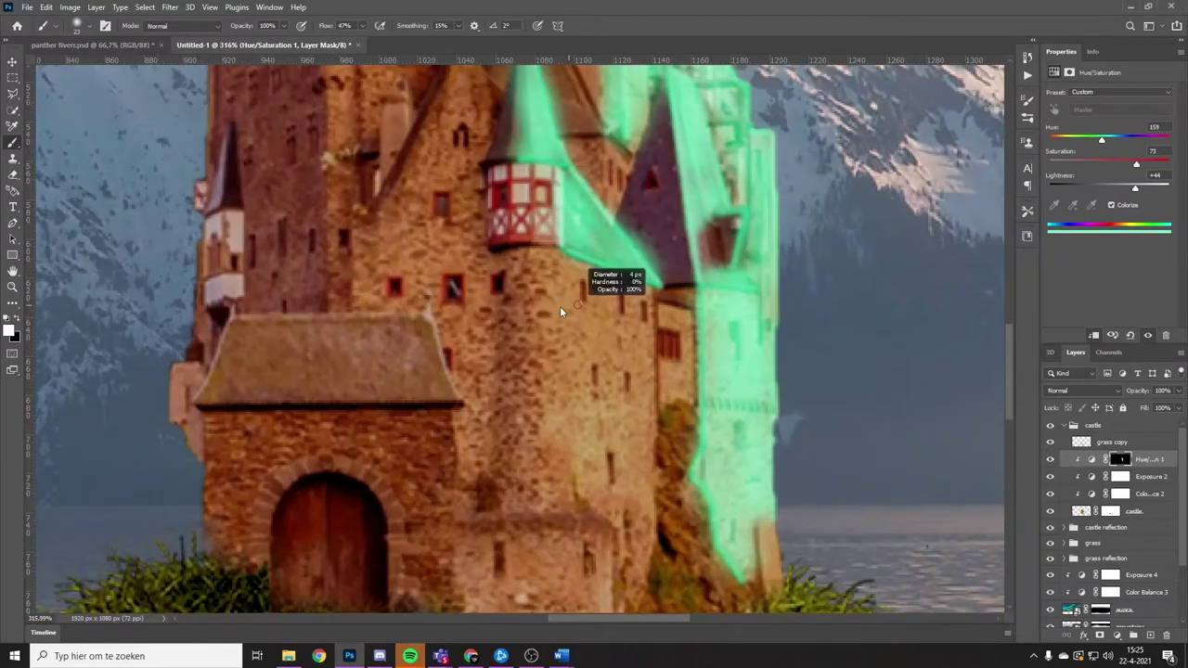
scroll(585, 487, "down", 1)
scroll(591, 498, "up", 2)
scroll(590, 498, "down", 1)
scroll(499, 215, "up", 3)
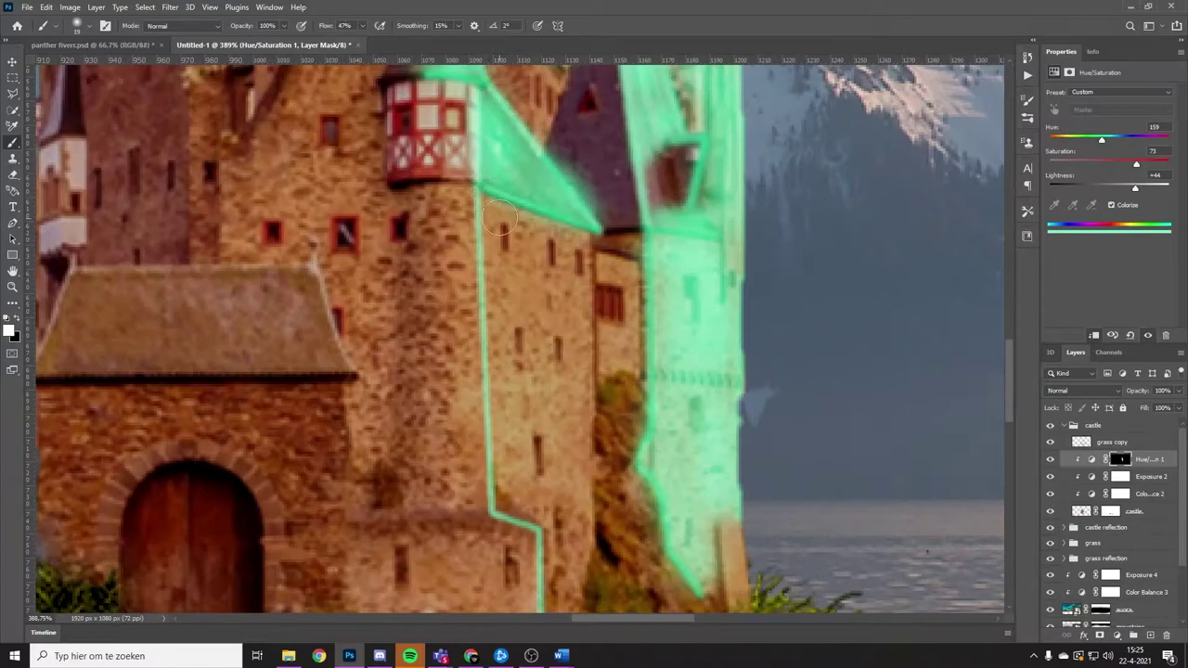
left_click_drag(506, 509, 520, 229)
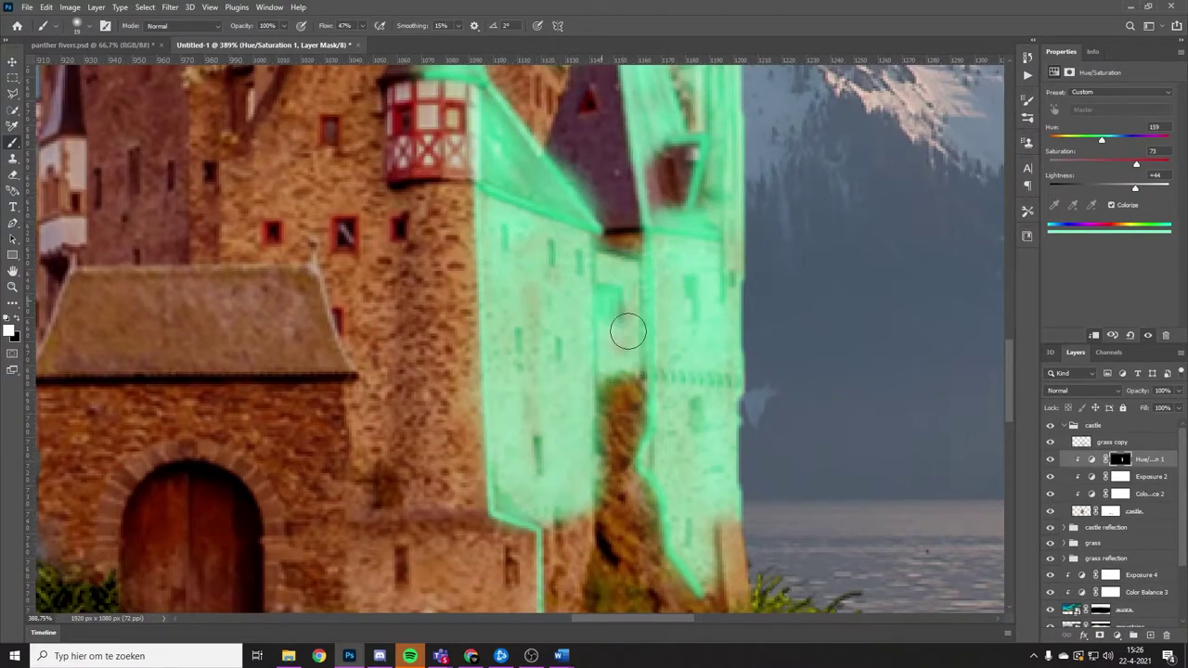
scroll(628, 331, "down", 3)
Widen the glow over the tower base and lower walls, then raise Lightness to +52.
left_click_drag(533, 176, 500, 263)
left_click_drag(437, 412, 462, 350)
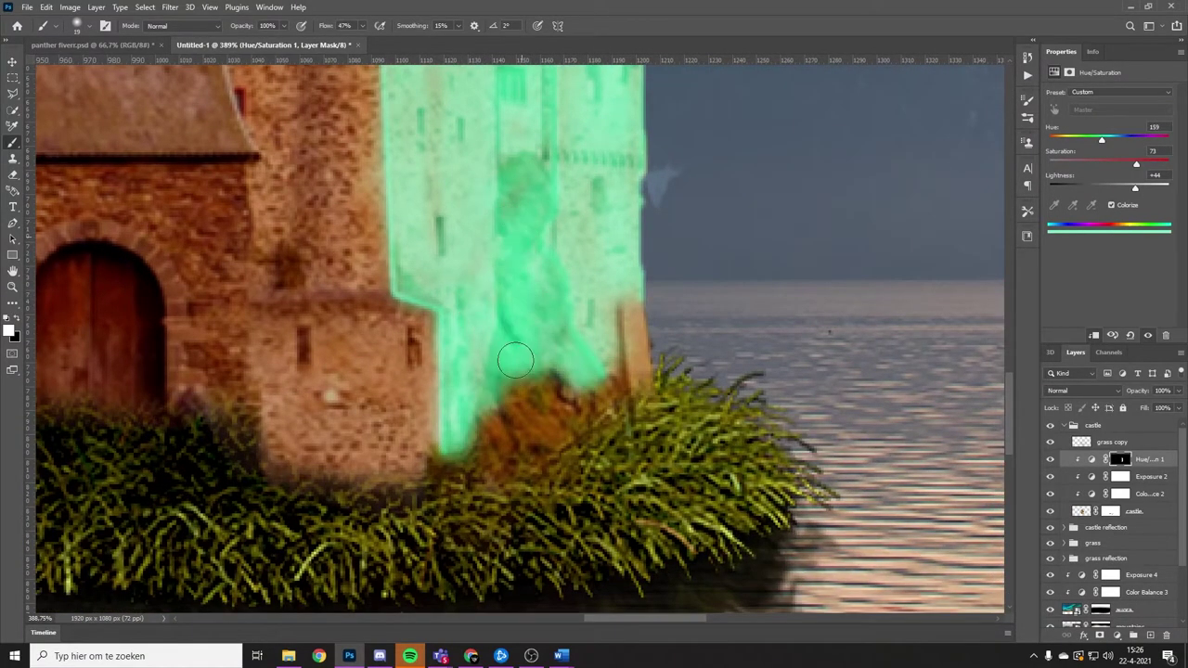
key("ctrl+0")
left_click_drag(1134, 187, 1140, 188)
Lower the castle tint to 69% opacity and fade the green near the tower base.
left_click_drag(1138, 390, 1109, 390)
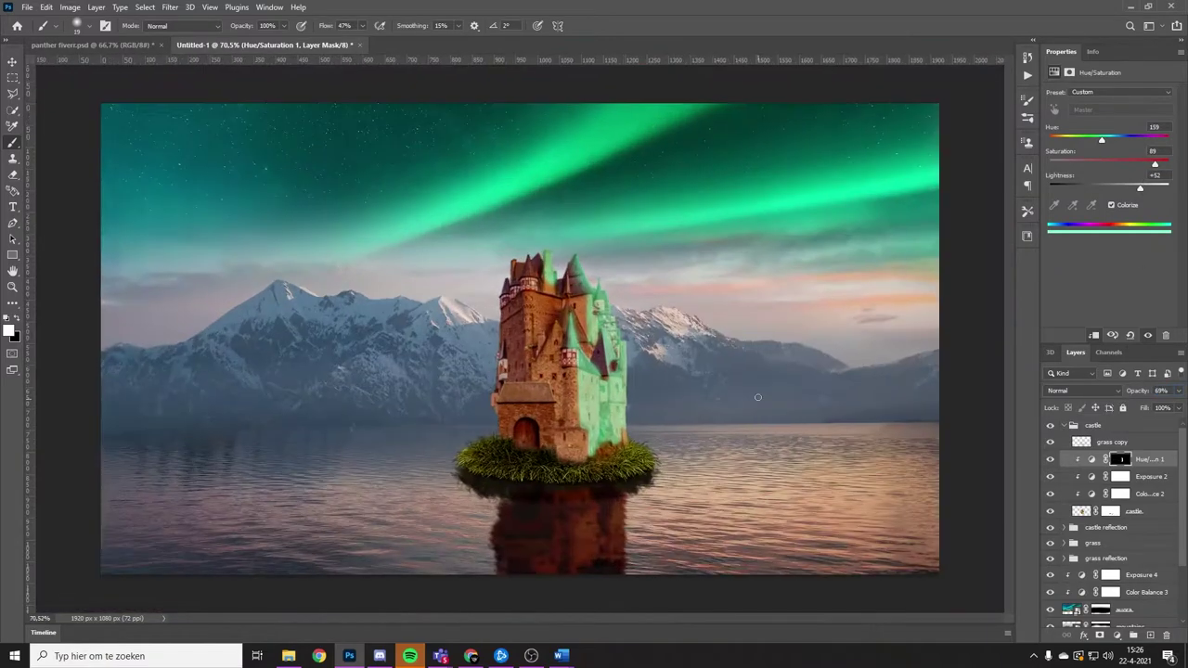
scroll(649, 427, "up", 3)
scroll(649, 427, "up", 2)
scroll(515, 433, "up", 1)
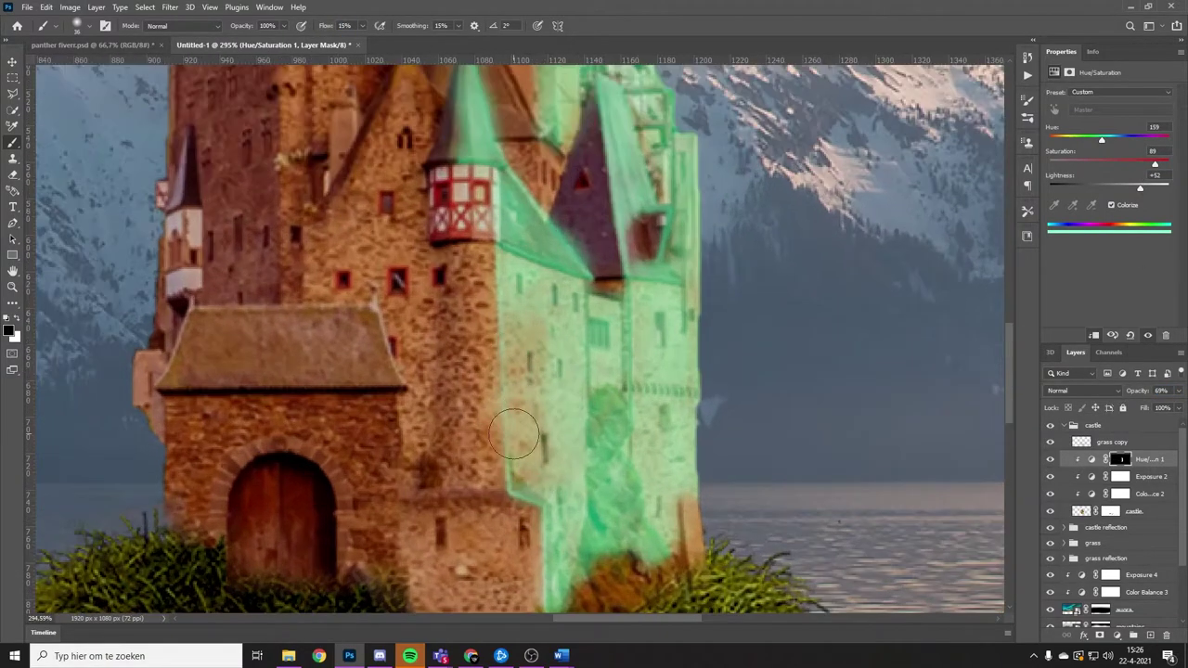
mouse_move(557, 539)
left_mouse_down()
mouse_move(650, 511)
mouse_move(640, 427)
left_mouse_up()
left_click_drag(640, 427, 659, 423)
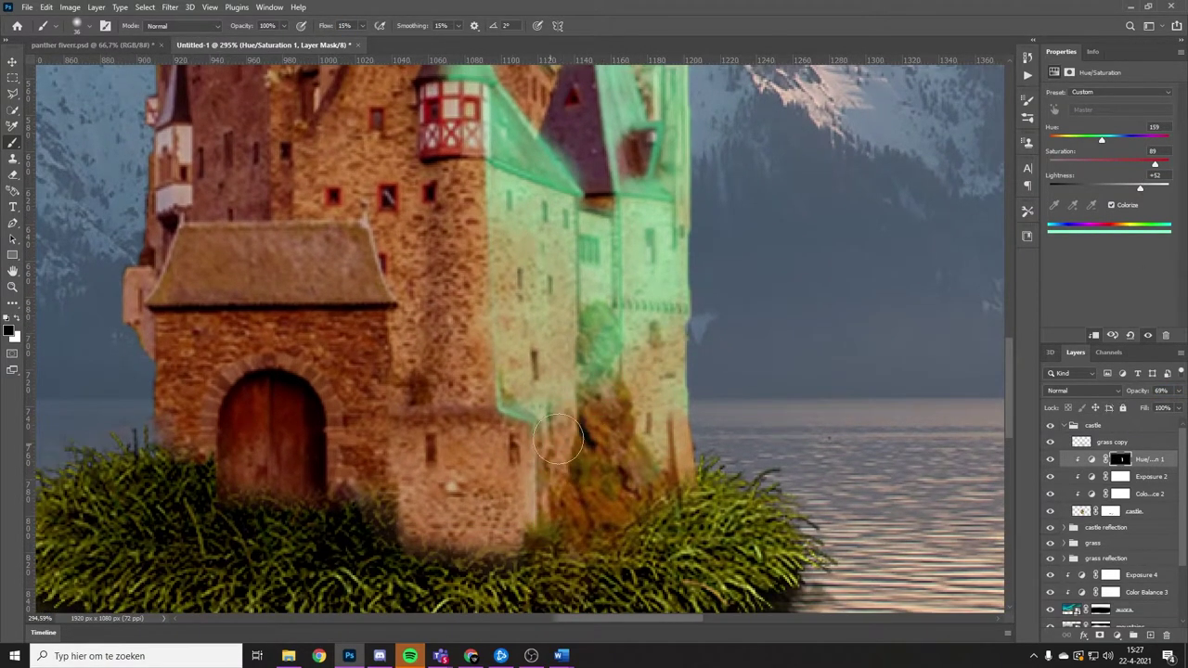
Drop the brush flow to 10% and paint the green tint onto the castle's left tower.
scroll(557, 438, "up", 2)
scroll(462, 325, "down", 2)
scroll(520, 269, "up", 3)
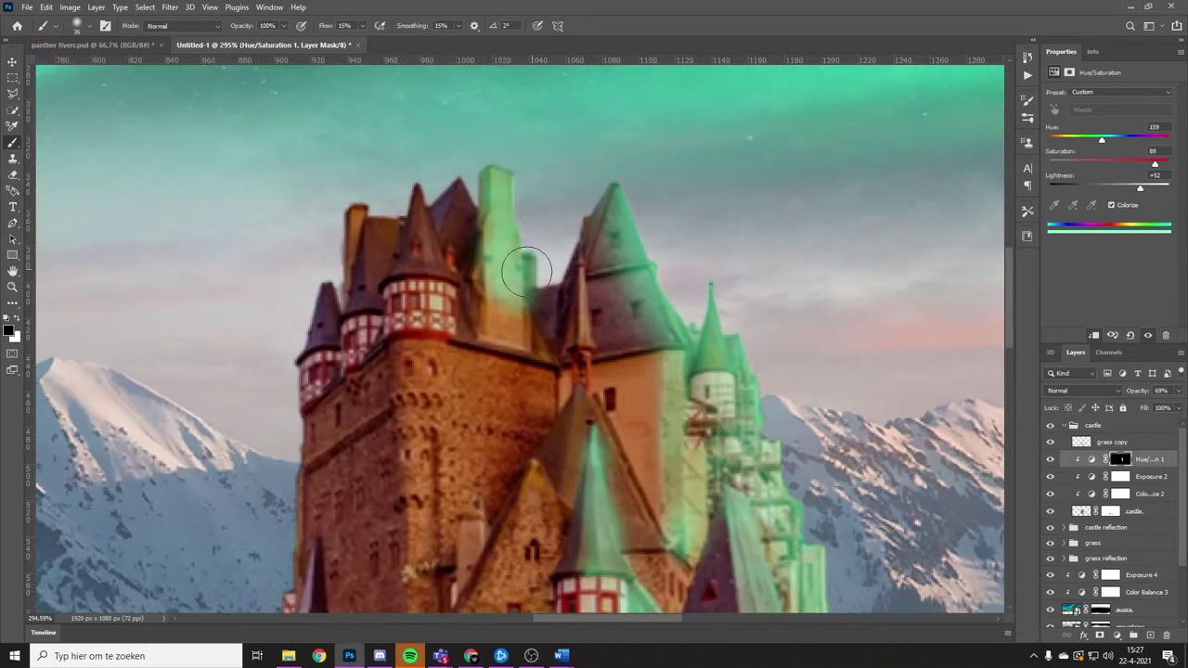
scroll(520, 279, "down", 5)
scroll(567, 304, "up", 3)
scroll(567, 305, "down", 2)
scroll(567, 325, "down", 3)
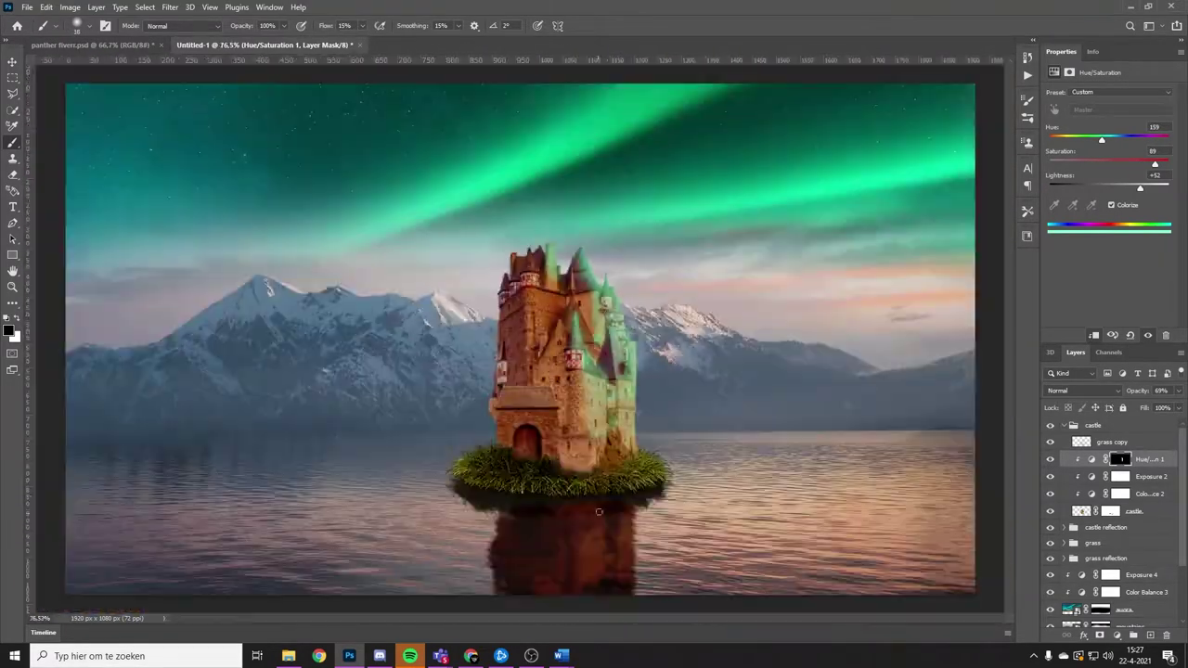
scroll(573, 367, "up", 3)
scroll(583, 325, "down", 3)
scroll(583, 325, "up", 4)
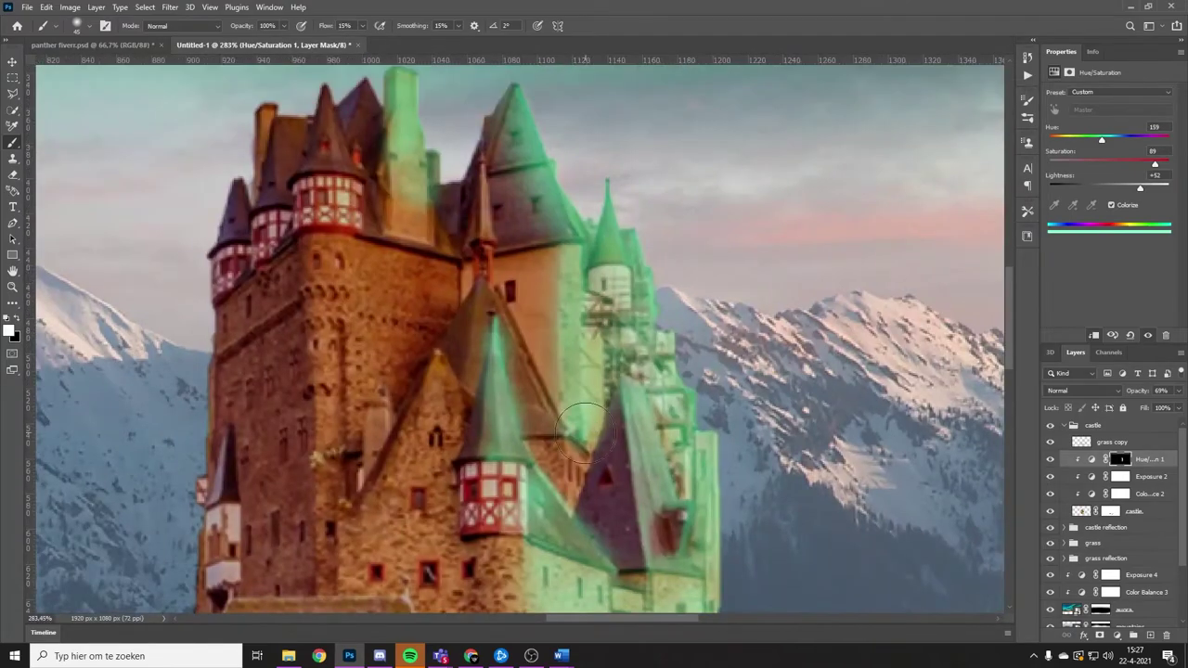
scroll(583, 325, "down", 3)
scroll(583, 325, "up", 1)
left_click(323, 26)
scroll(546, 356, "down", 3)
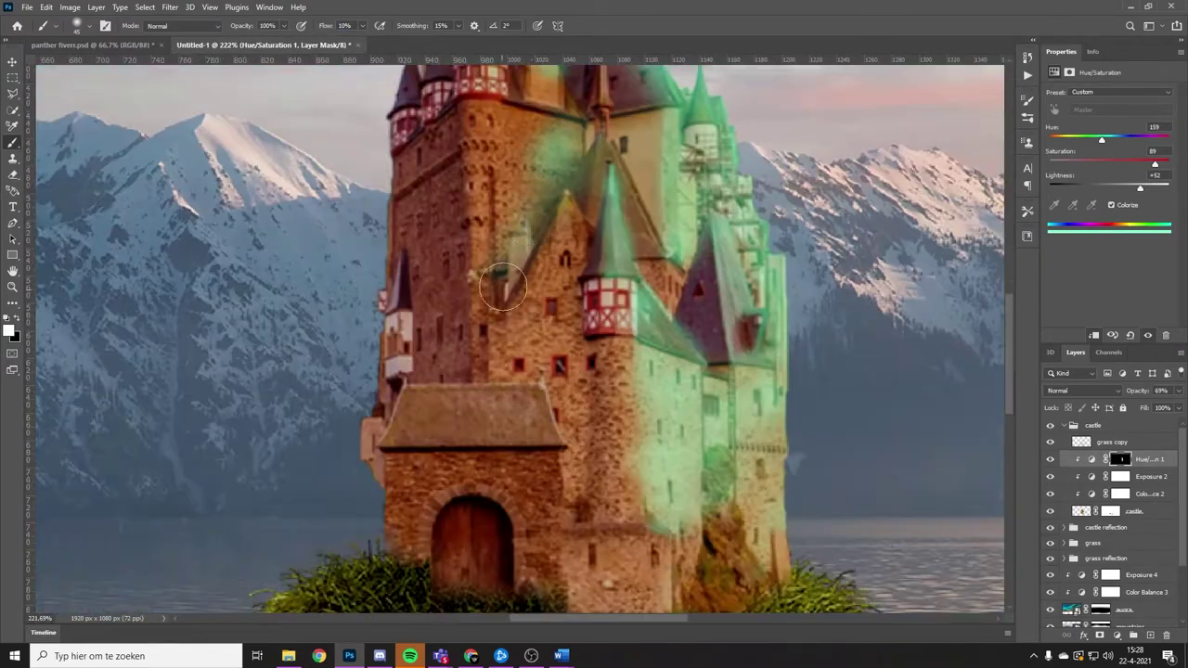
scroll(547, 356, "up", 2)
mouse_move(501, 204)
left_mouse_down()
mouse_move(420, 396)
mouse_move(436, 353)
left_mouse_up()
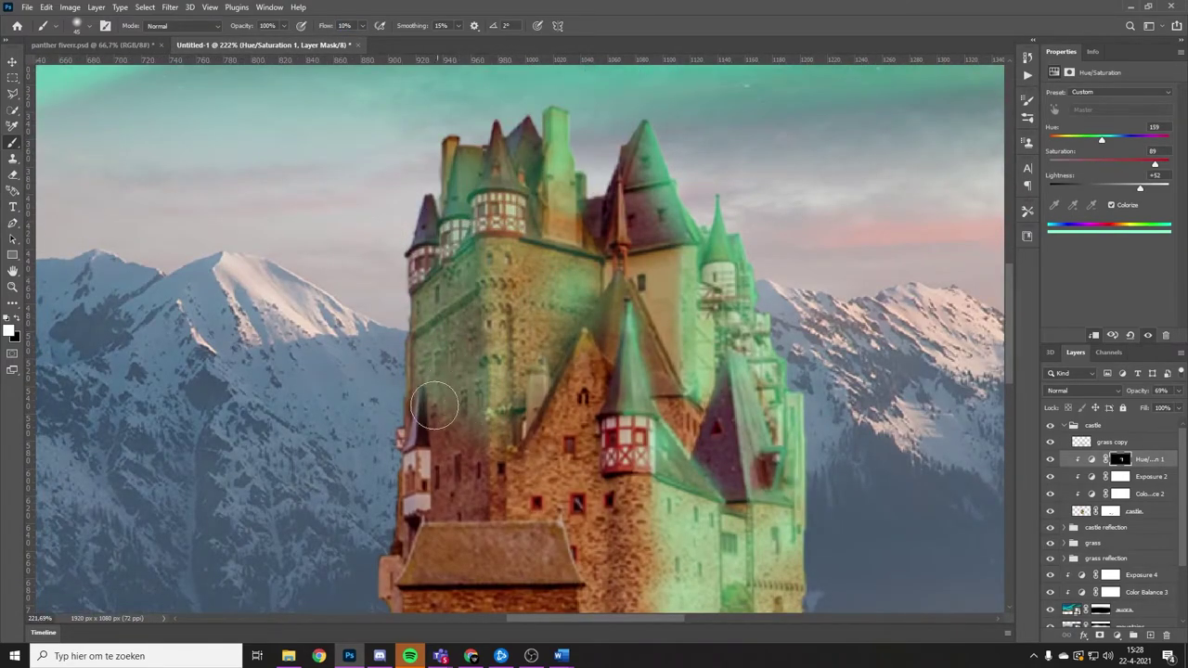
Paint the green tint across the roof above the gate.
scroll(399, 372, "down", 5)
scroll(399, 371, "up", 3)
scroll(394, 376, "up", 2)
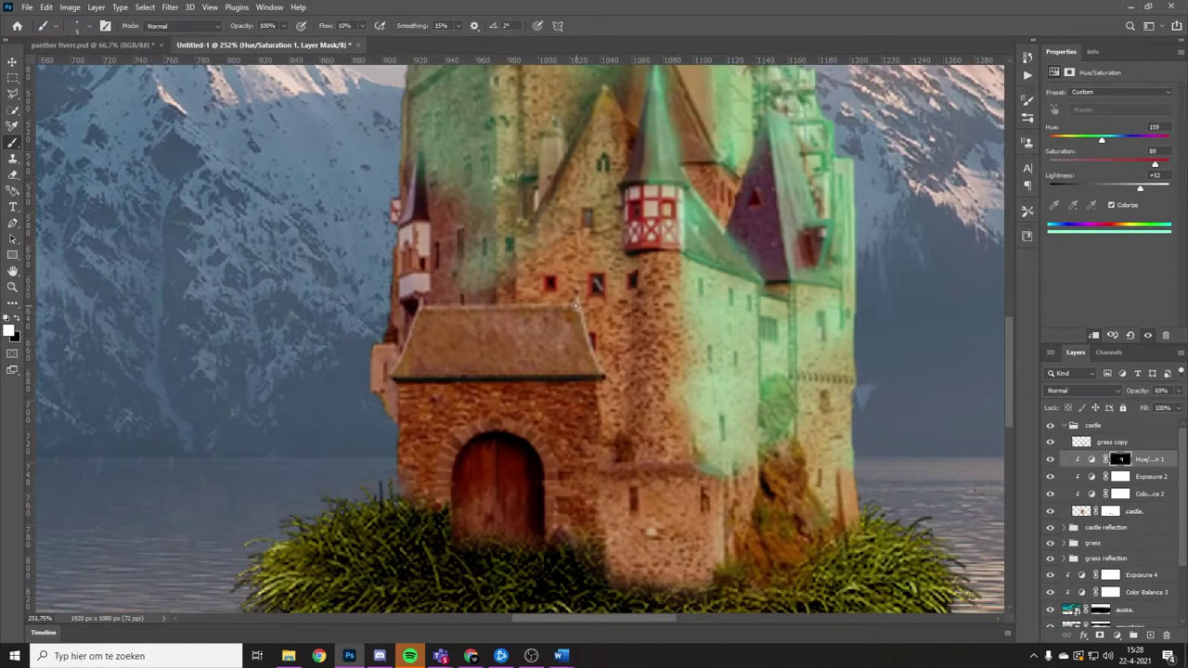
left_click_drag(432, 362, 595, 371)
scroll(567, 318, "down", 5)
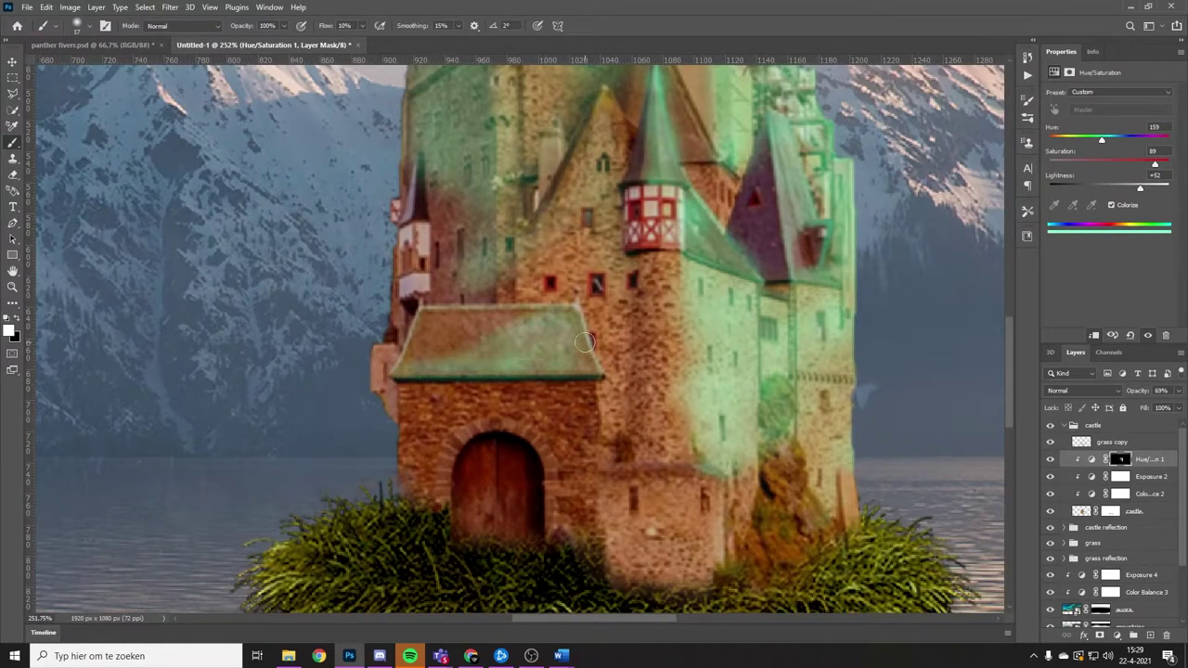
Set the castle tint layer's opacity to 62% with the whole image in view.
key("ctrl+0")
left_click_drag(1179, 391, 1183, 392)
type("62")
key("Return")
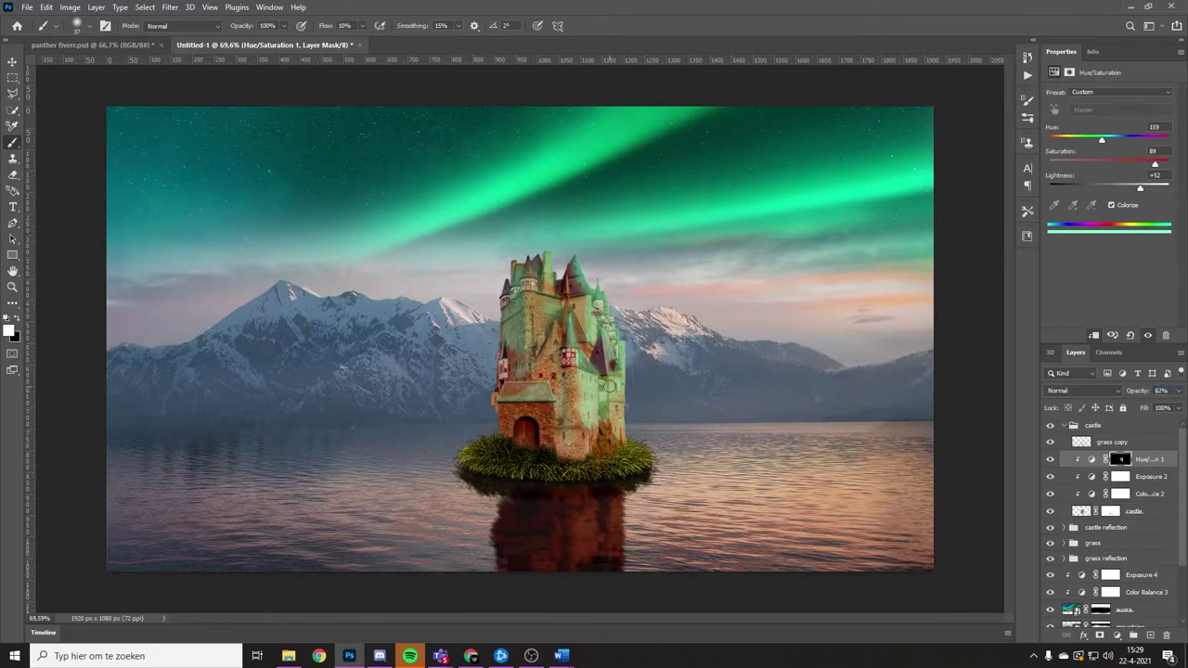
scroll(557, 408, "up", 4)
scroll(446, 315, "down", 3)
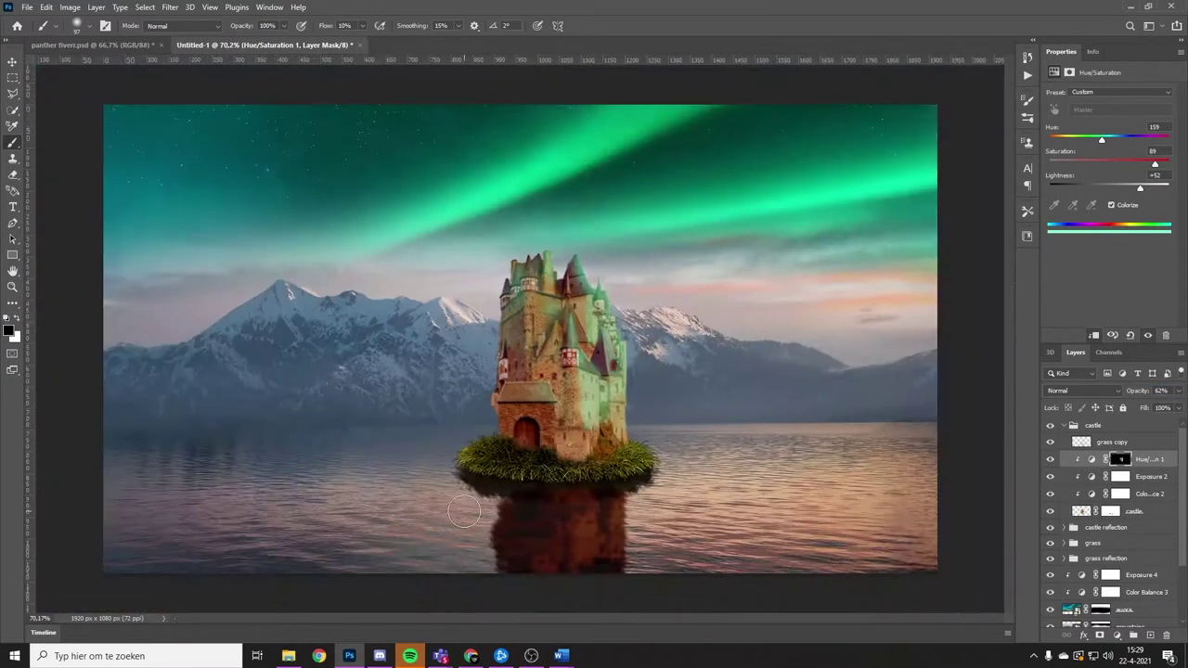
scroll(464, 509, "down", 1)
Add a colorized Hue/Saturation layer in the grass group, shifting its hue toward green.
left_click(1065, 425)
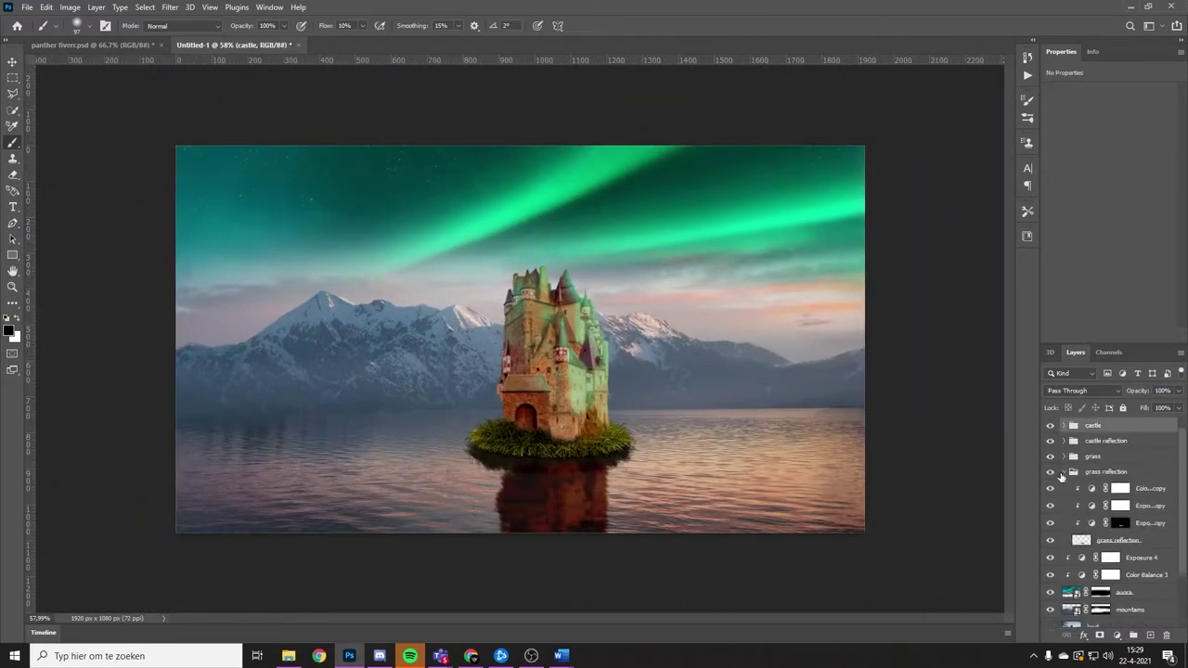
left_click(1142, 473)
left_click(1118, 635)
left_click(1123, 518)
left_click(1111, 206)
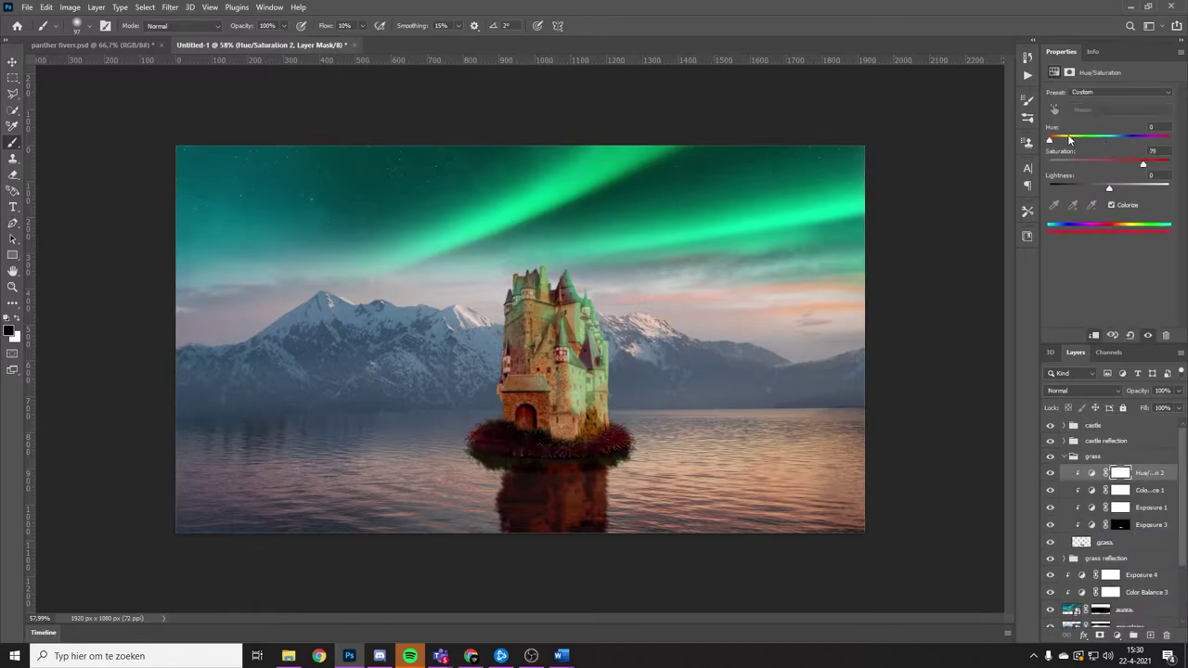
left_click_drag(1071, 139, 1103, 139)
left_click_drag(1108, 184, 1135, 185)
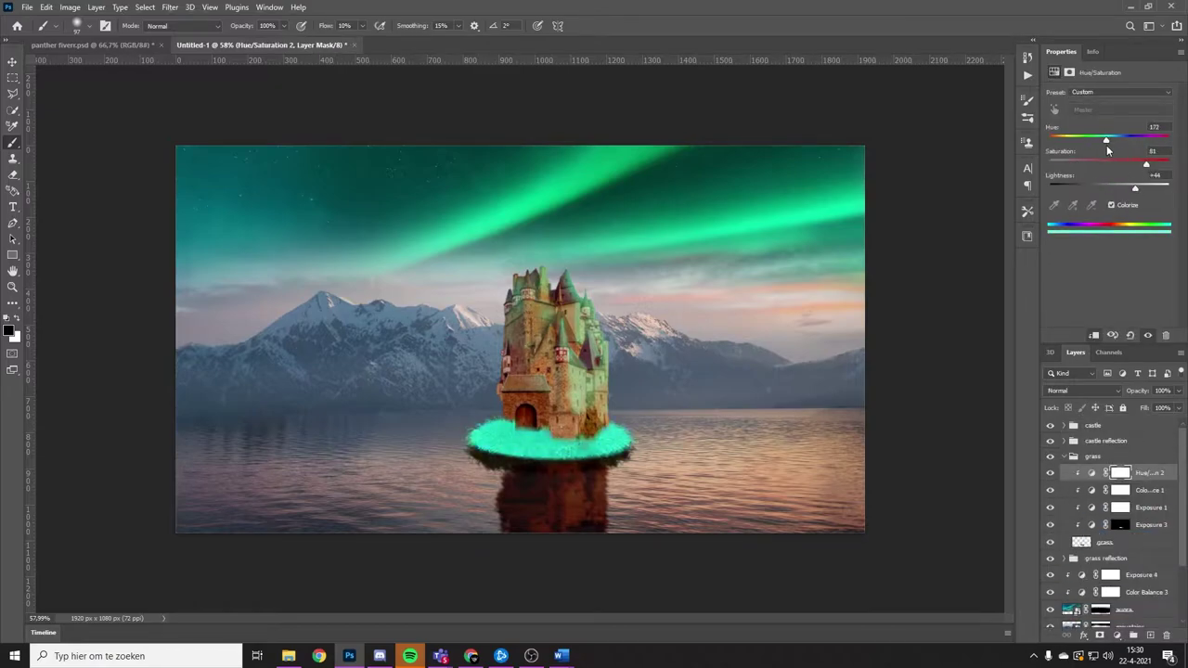
Tune the grass tint to hue 164, lightness +50, invert its mask, and paint the right edge.
left_click_drag(1106, 139, 1102, 139)
left_click_drag(1134, 187, 1143, 188)
key("ctrl+i")
scroll(589, 403, "up", 5)
mouse_move(640, 446)
left_mouse_down()
mouse_move(673, 501)
mouse_move(520, 538)
left_mouse_up()
Collapse the grass and grass reflection groups in the Layers panel.
scroll(520, 464, "down", 3)
scroll(557, 464, "up", 3)
scroll(557, 464, "down", 2)
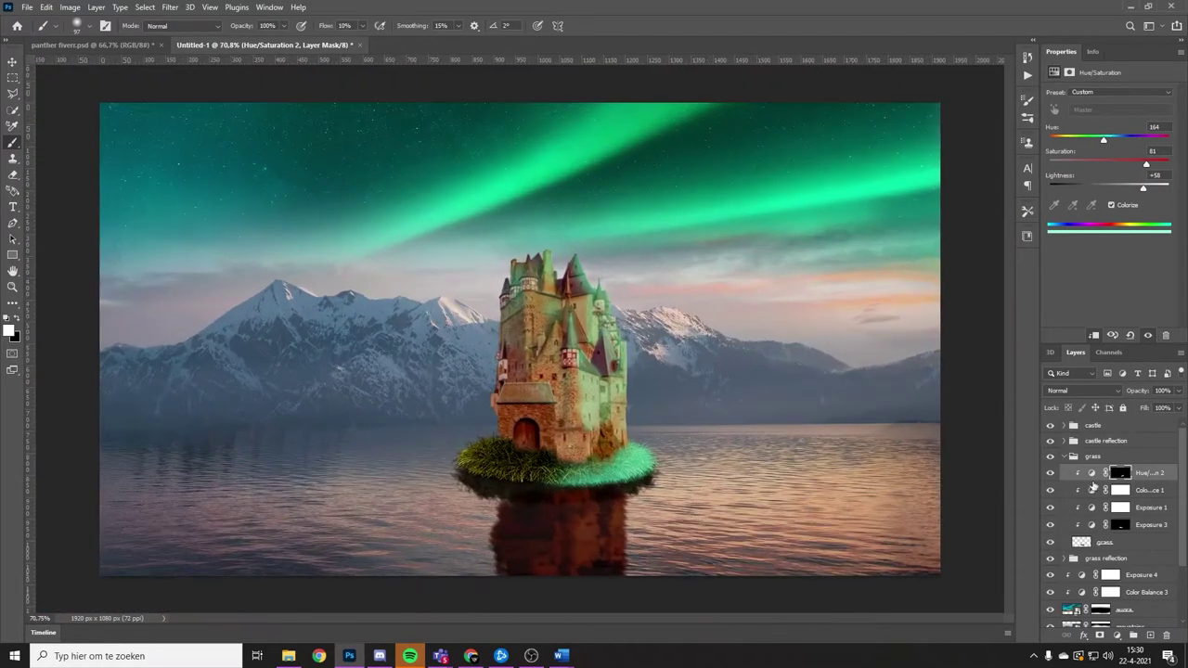
left_click(1064, 457)
left_click(1095, 487)
Expand the castle group and inspect the castle tint layer's mask and hue settings.
scroll(658, 478, "down", 2)
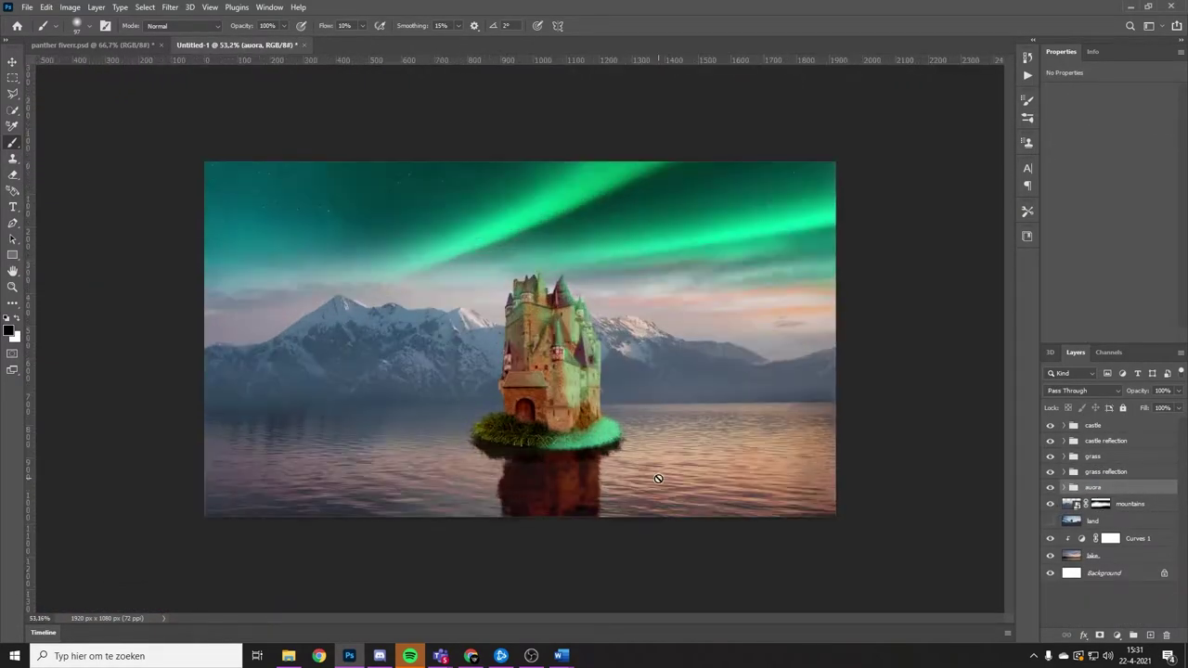
left_click(1064, 426)
left_click(1121, 459)
left_click(1179, 391)
left_click(1090, 458)
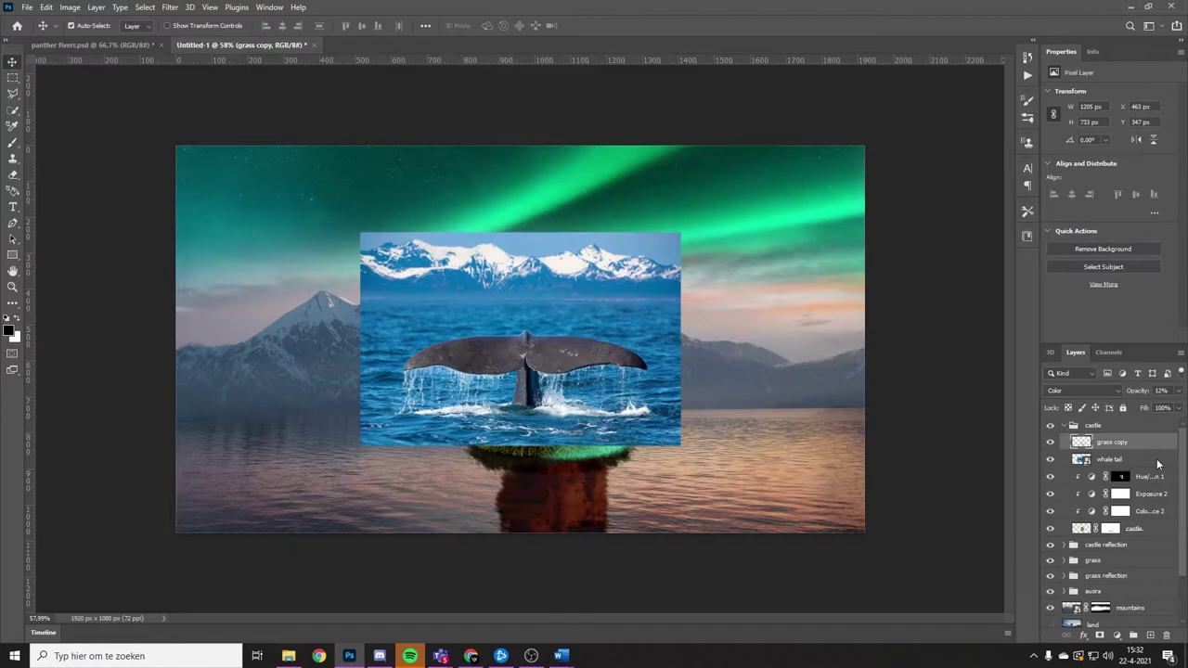
Move the placed whale tail image to the lake right of the castle.
left_click(1110, 459)
key("ctrl+t")
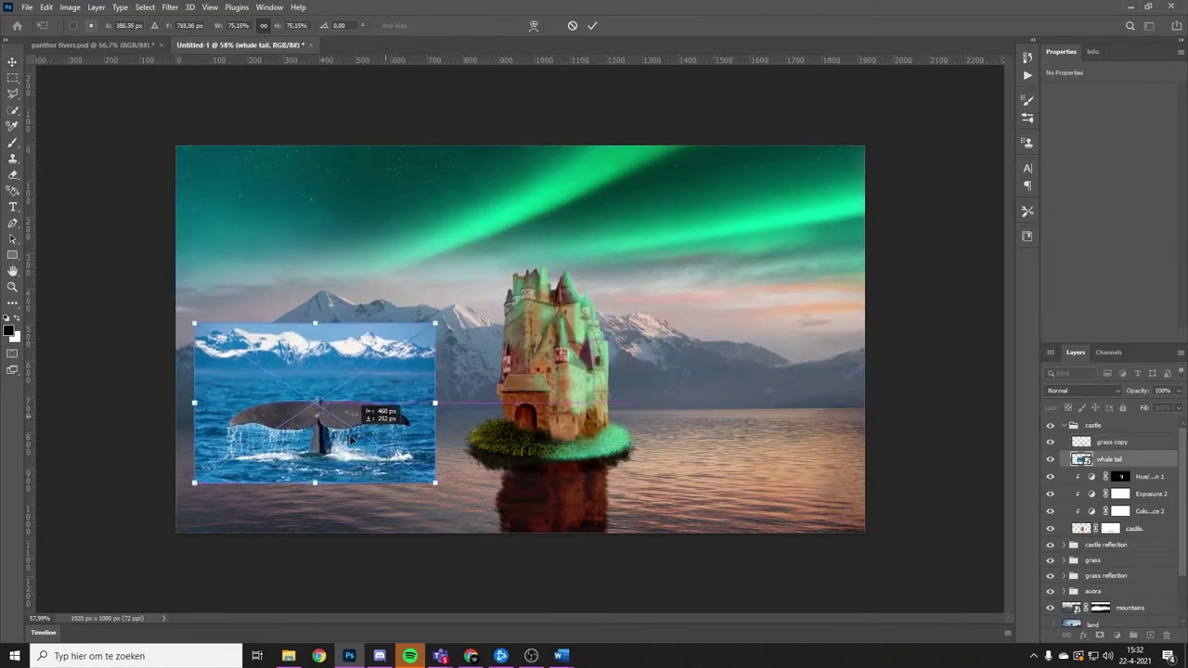
left_click_drag(320, 450, 785, 380)
key("Return")
Quick Select the whale tail and delete the background around it.
key("w")
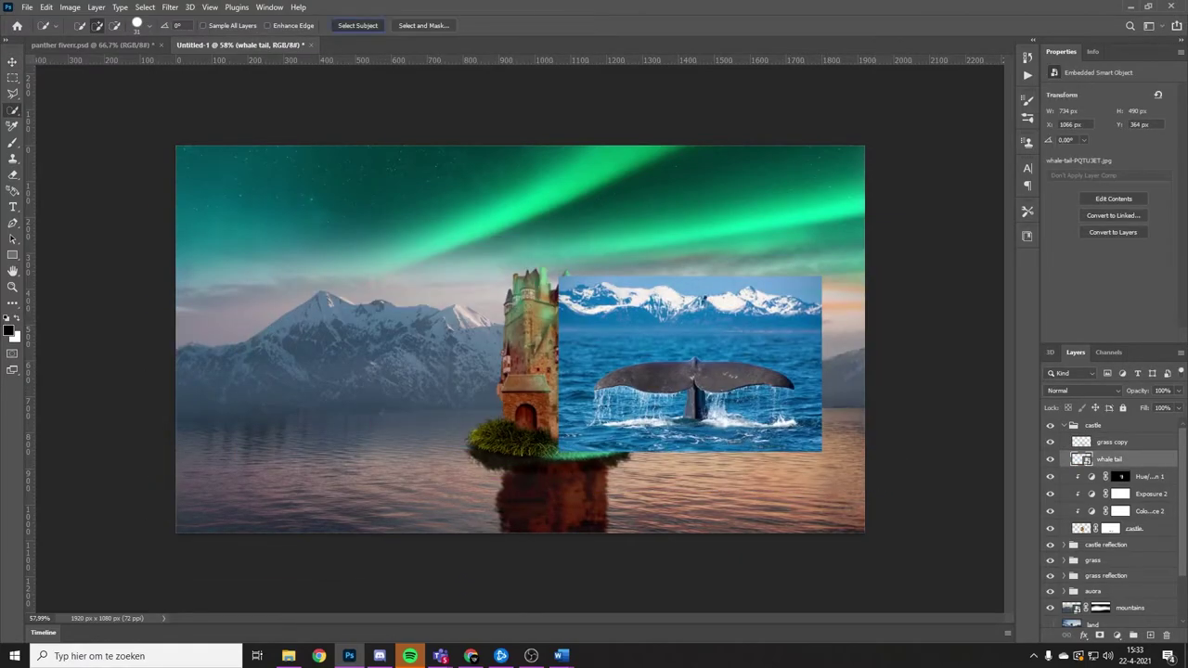
left_click_drag(649, 390, 816, 390)
scroll(785, 388, "up", 5)
key("ctrl+0")
key("ctrl+shift+i")
key("Delete")
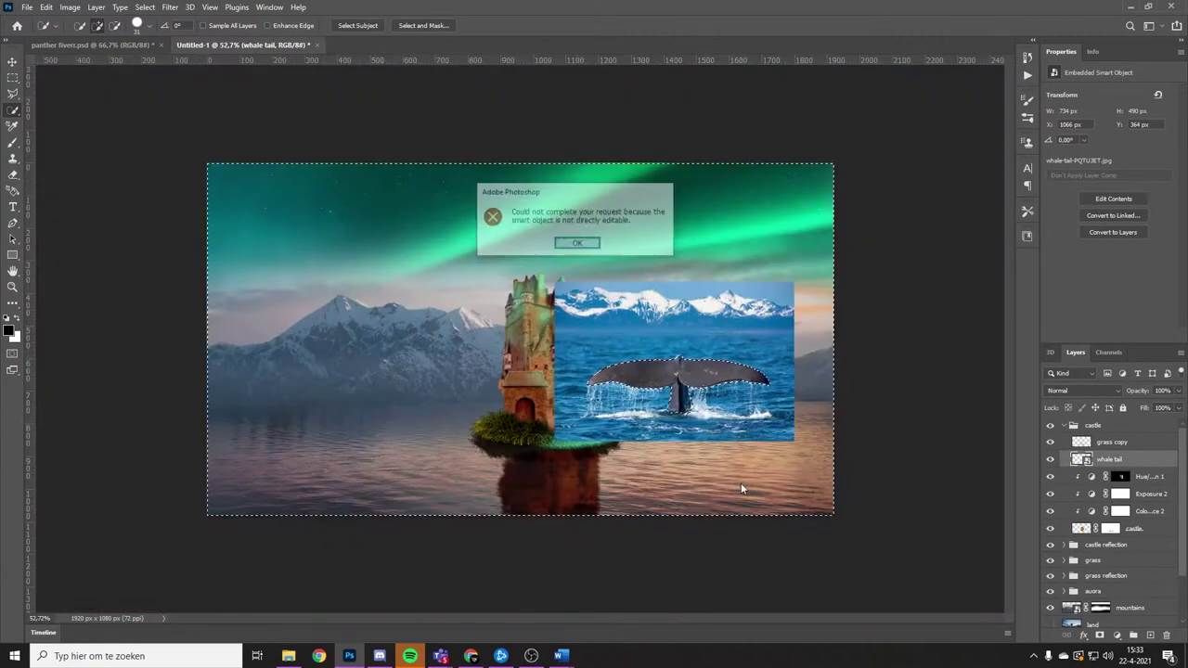
key("Return")
key("Delete")
Resize the whale tail and add a layer mask to blend its base.
key("ctrl+t")
key("Return")
scroll(712, 425, "up", 2)
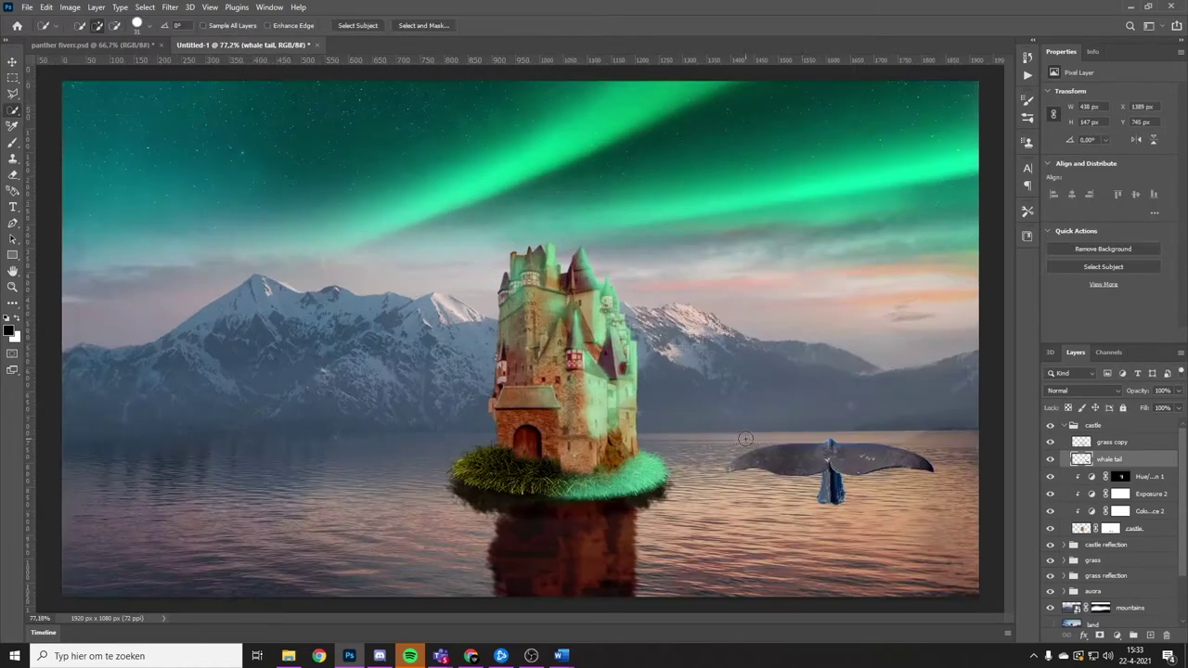
scroll(711, 425, "up", 3)
left_click(1112, 635)
key("b")
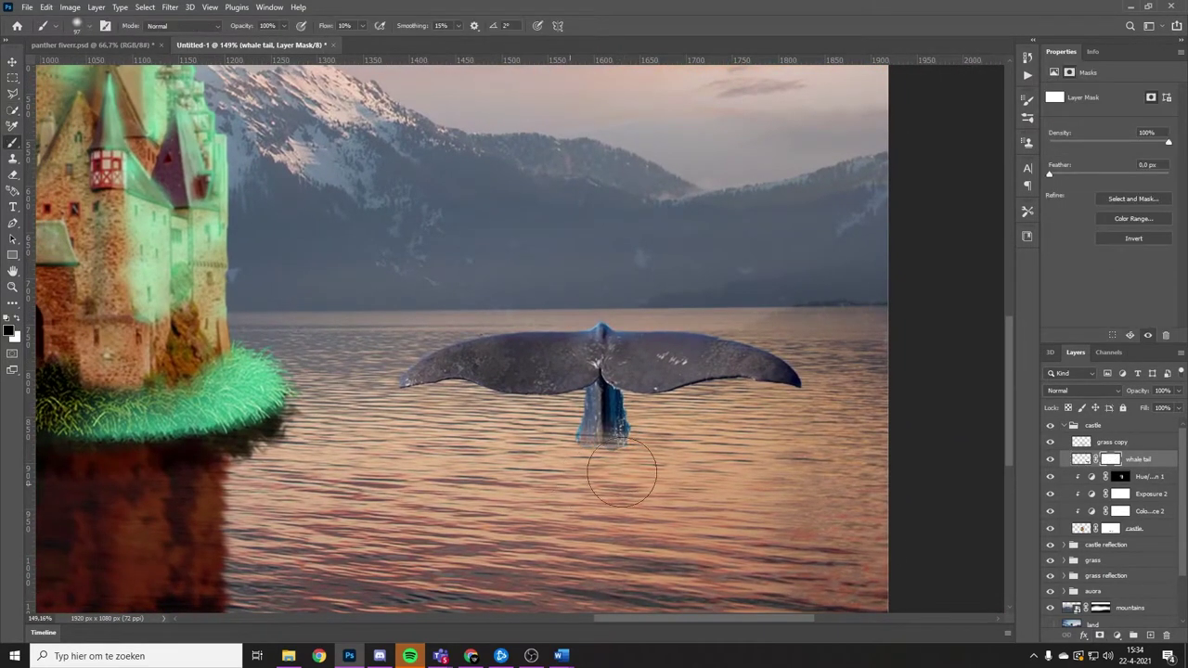
scroll(837, 525, "down", 2)
Add Color Balance and Exposure adjustments clipped to the whale tail.
left_click(1116, 636)
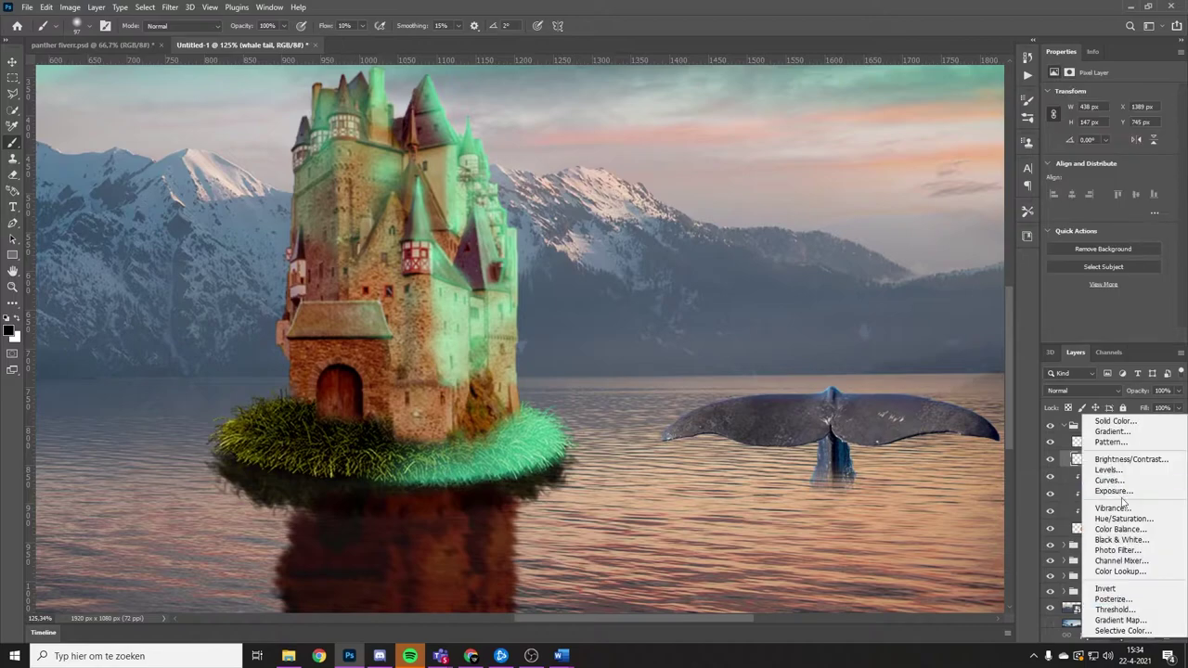
left_click(1109, 559)
key("ctrl+alt+g")
mouse_move(1096, 145)
left_mouse_down()
mouse_move(1103, 141)
mouse_move(1081, 167)
mouse_move(1121, 172)
mouse_move(1107, 148)
mouse_move(1113, 123)
left_mouse_up()
key("ctrl+0")
left_click(1117, 636)
left_click(1109, 523)
key("ctrl+alt+g")
Move the birds above the castle group and add a colorized Hue/Saturation at hue 155.
scroll(775, 517, "down", 2)
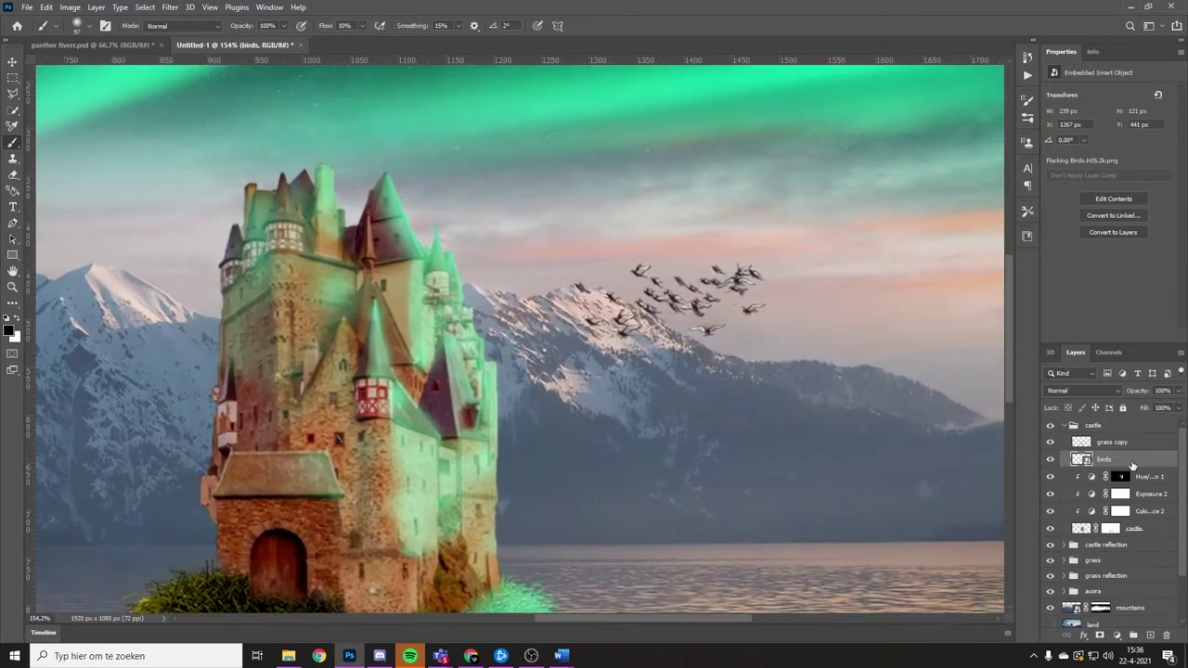
left_click_drag(1133, 460, 1132, 422)
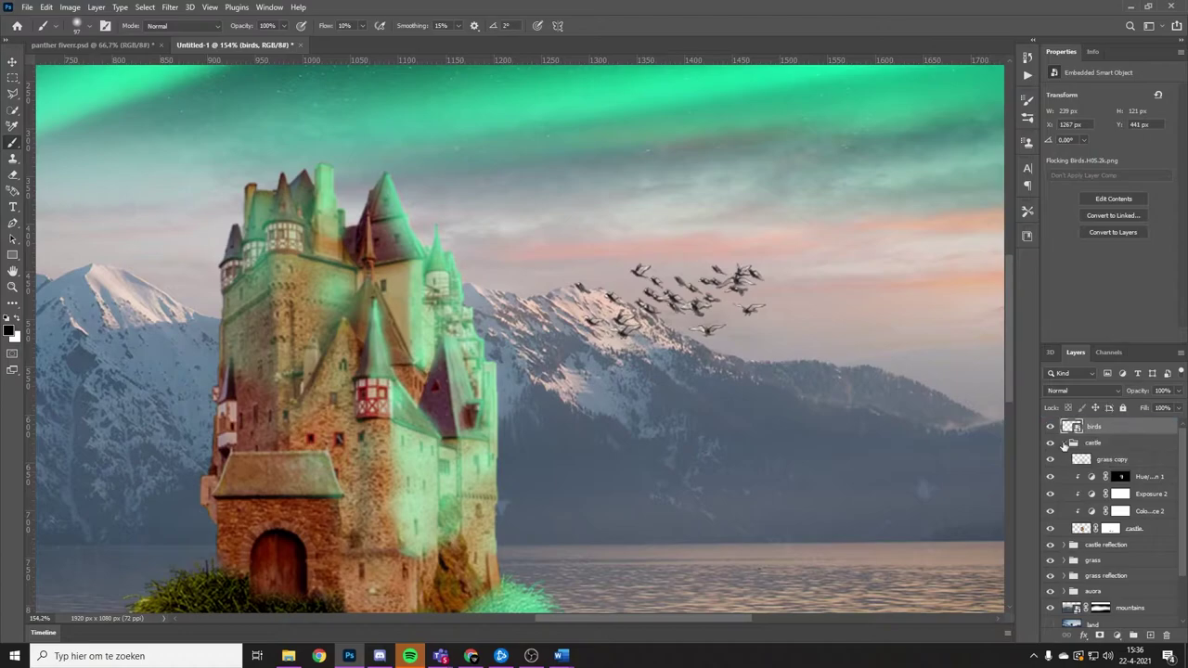
left_click(1116, 636)
left_click(1118, 515)
left_click(1111, 205)
left_click_drag(1048, 138, 1114, 137)
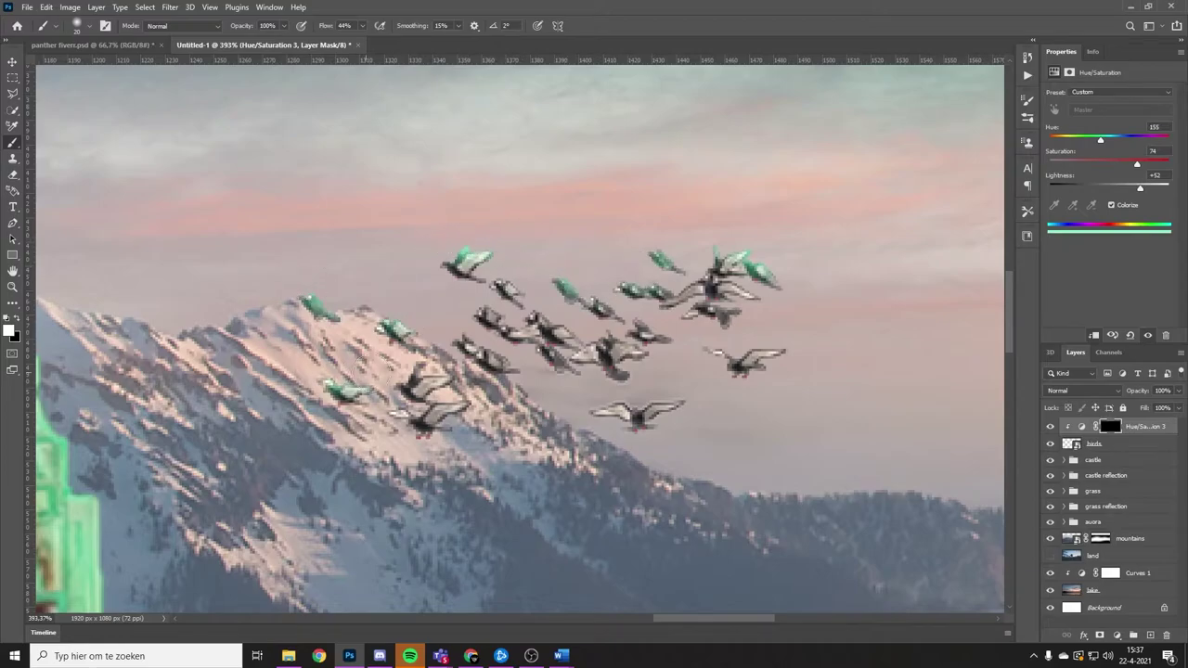
Paint the green tint's mask over several of the birds.
left_click_drag(427, 372, 711, 344)
key("ctrl+0")
scroll(772, 281, "up", 10)
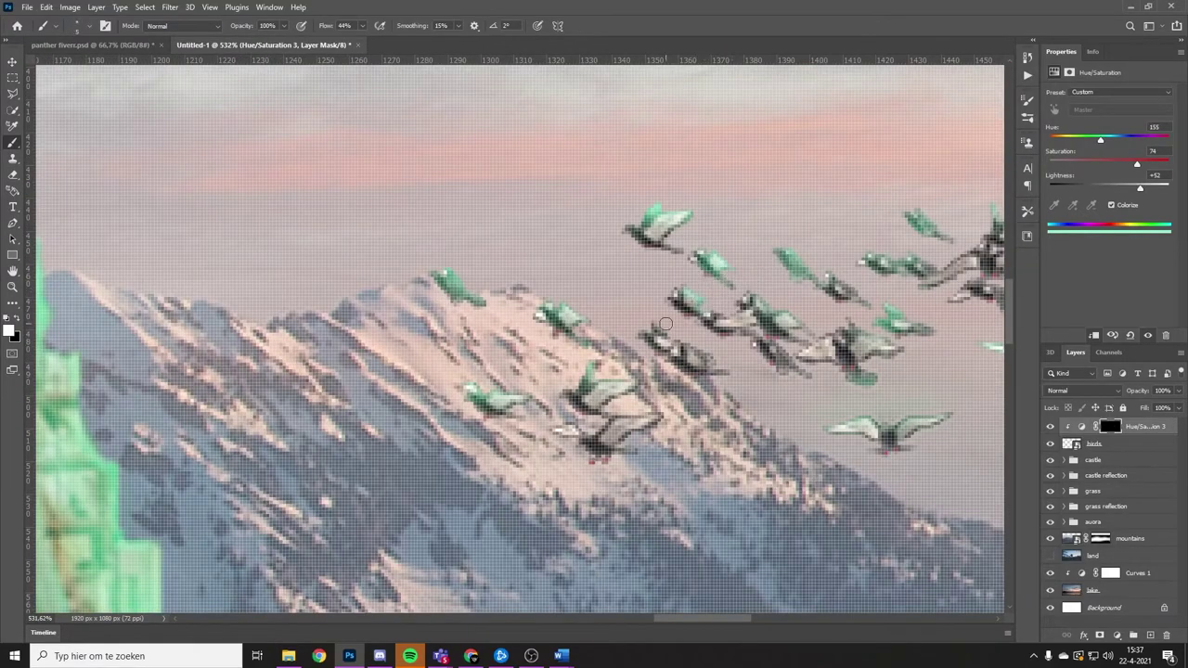
scroll(863, 336, "down", 5)
scroll(557, 353, "down", 3)
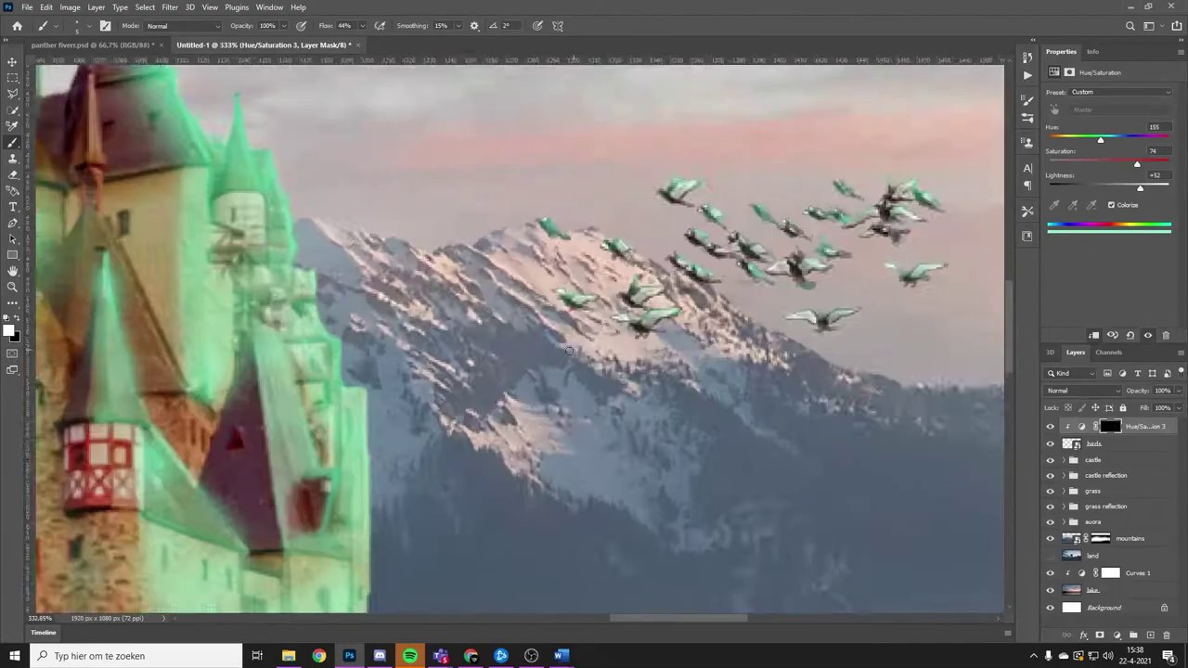
scroll(447, 397, "down", 3)
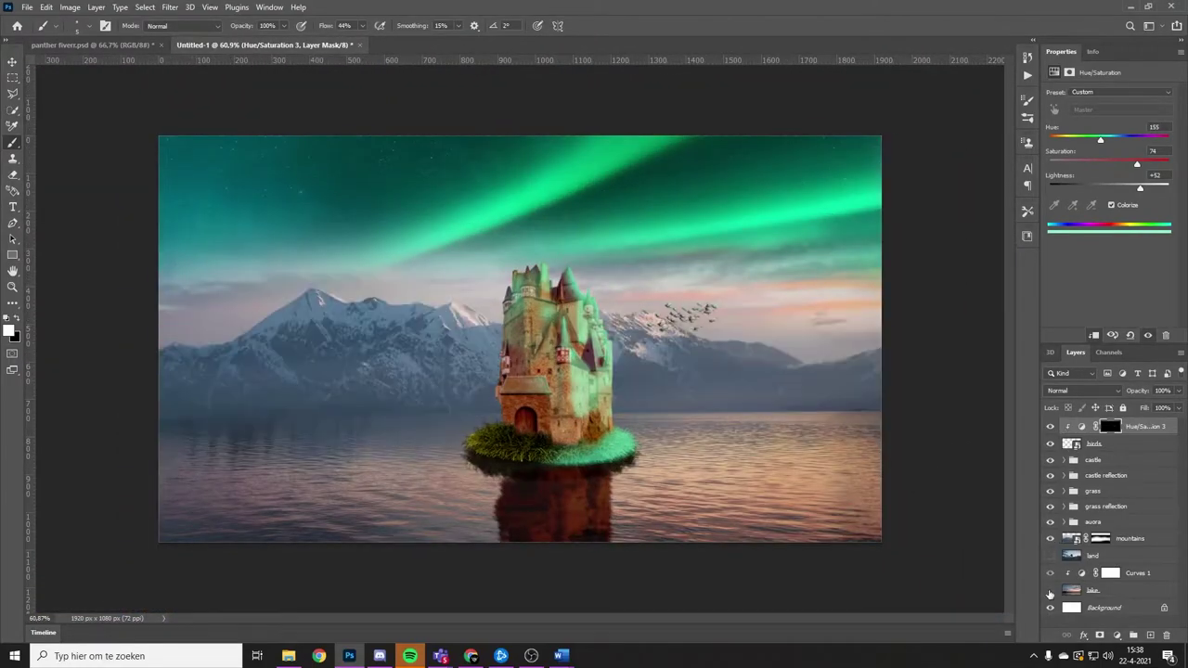
Merge the mountain, land and lake layers into one renamed landscape layer.
left_click(1119, 590)
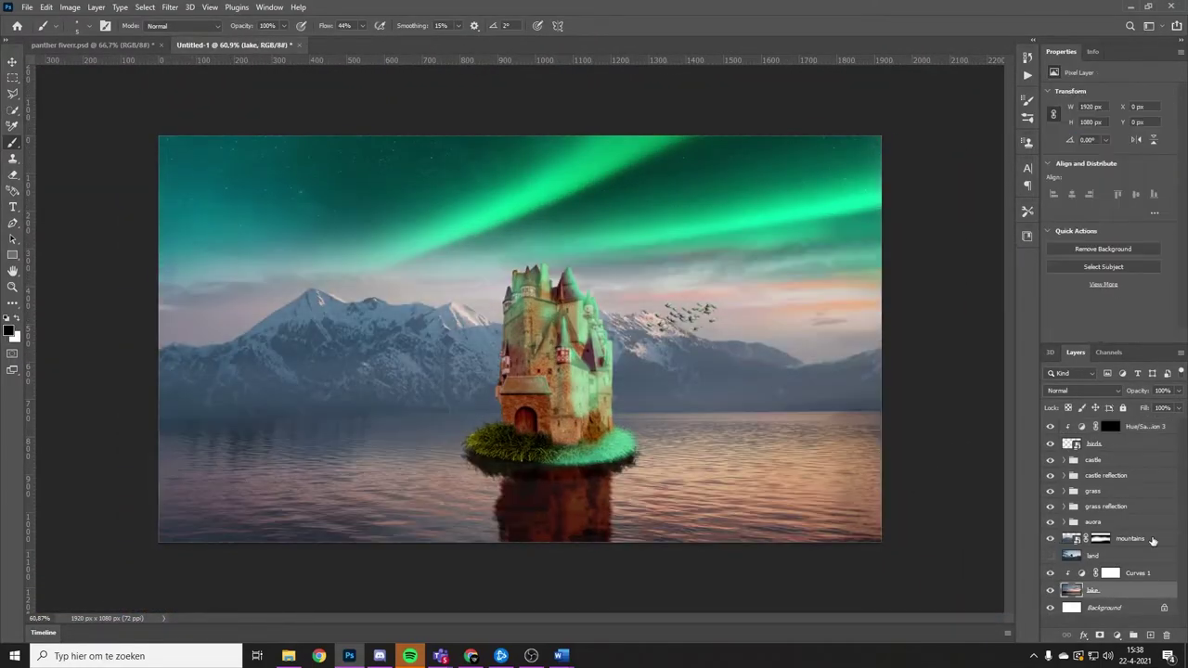
left_click(1152, 539, "shift")
key("ctrl+e")
double_click(1103, 538)
type("landscape")
Apply an 11 px Tilt-Shift blur, keeping a band around the castle sharp.
left_click(170, 6)
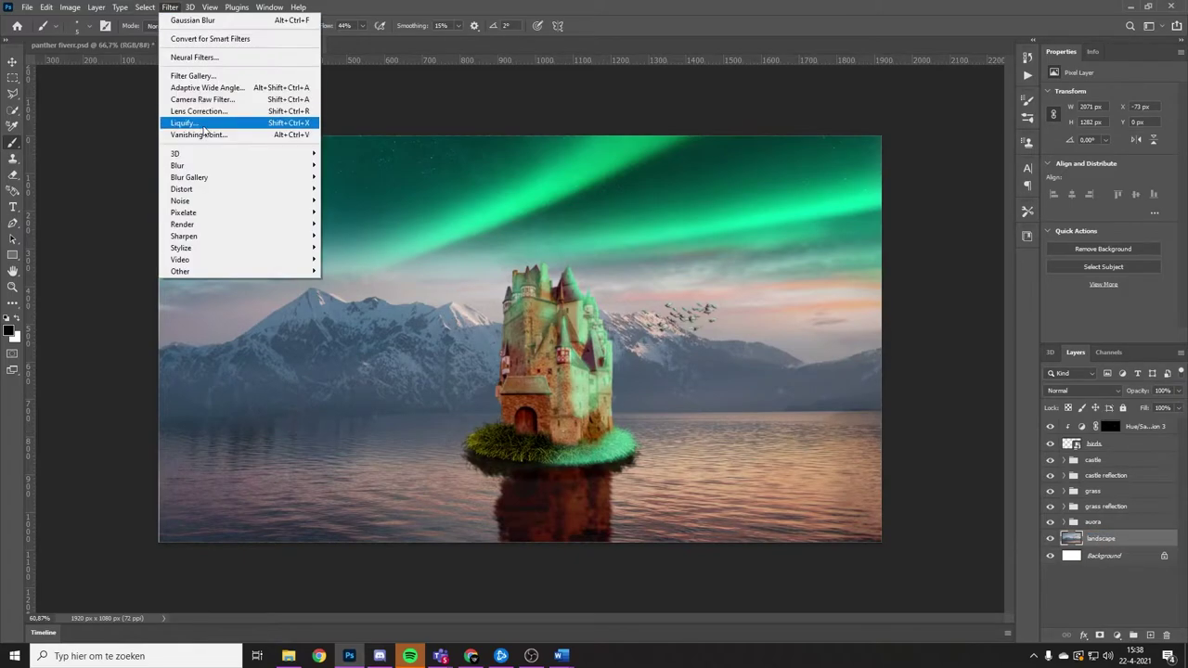
left_click(372, 215)
left_click_drag(579, 389, 594, 422)
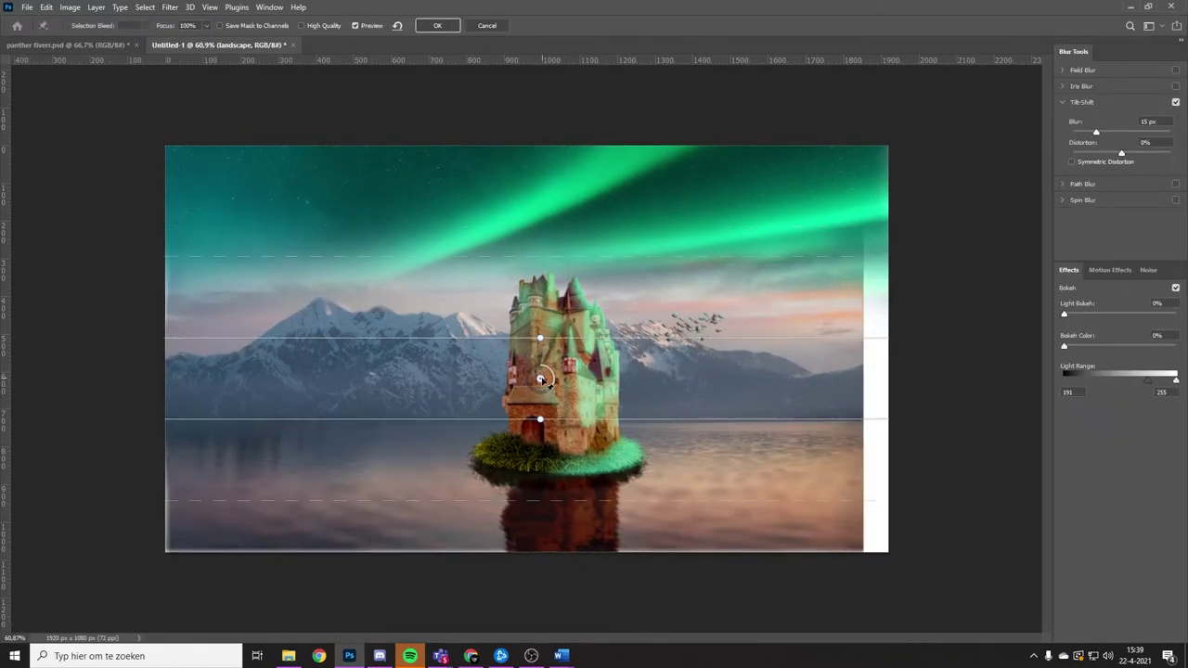
left_click_drag(604, 311, 604, 278)
left_click_drag(540, 364, 541, 397)
left_click(437, 25)
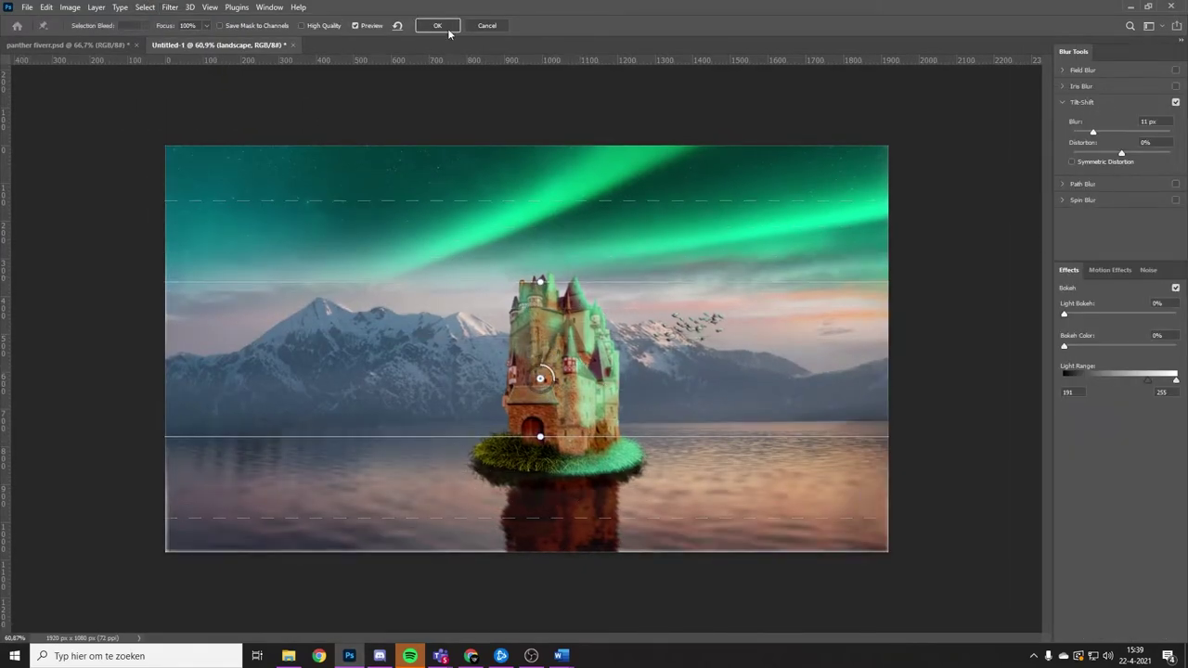
key("ctrl+t")
key("Return")
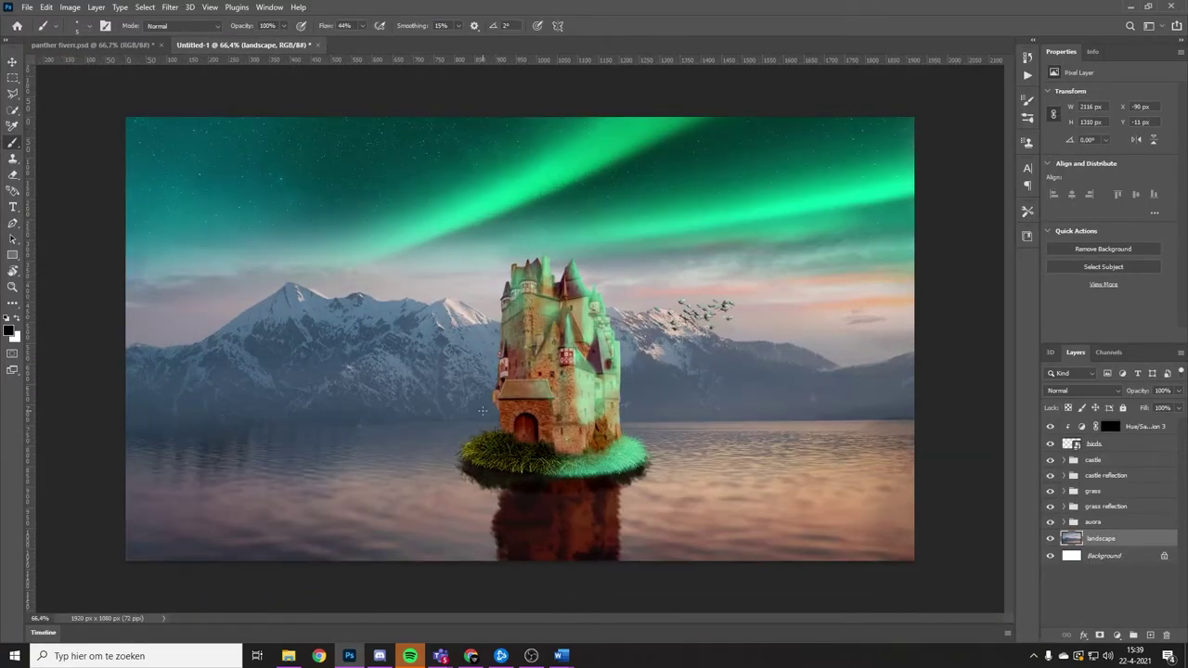
Add a Hue/Saturation to the castle reflection, colorized to hue 166 with lightness -9.
key("b")
left_click(1064, 475)
left_click(1116, 634)
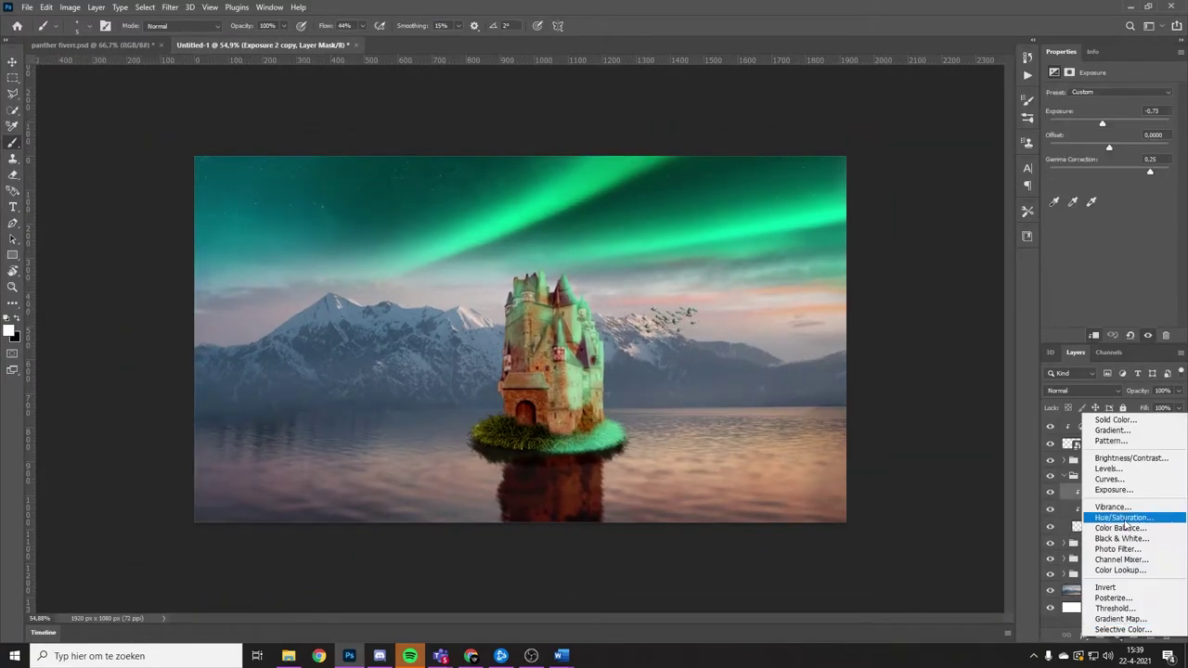
left_click(1068, 444)
mouse_move(1110, 137)
left_mouse_down()
mouse_move(1089, 139)
mouse_move(1105, 139)
left_mouse_up()
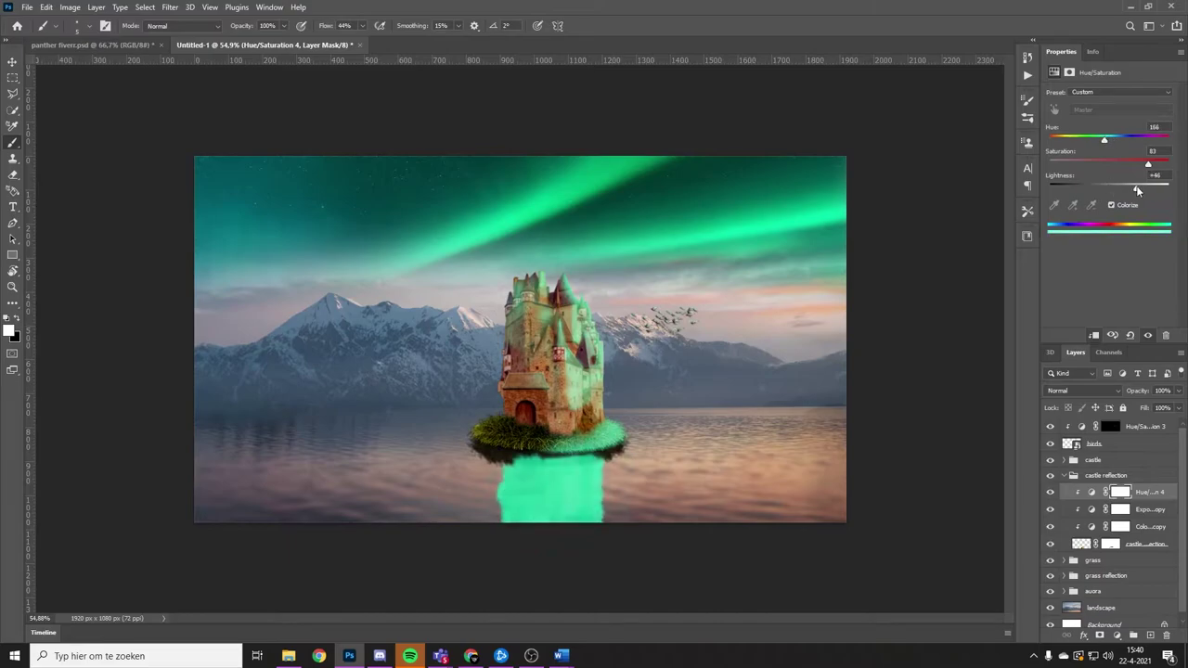
left_click_drag(1109, 187, 1114, 187)
Invert the tint's mask and paint green back onto part of the reflection.
key("ctrl+i")
scroll(544, 418, "up", 5)
left_click_drag(492, 381, 492, 274)
scroll(591, 543, "down", 4)
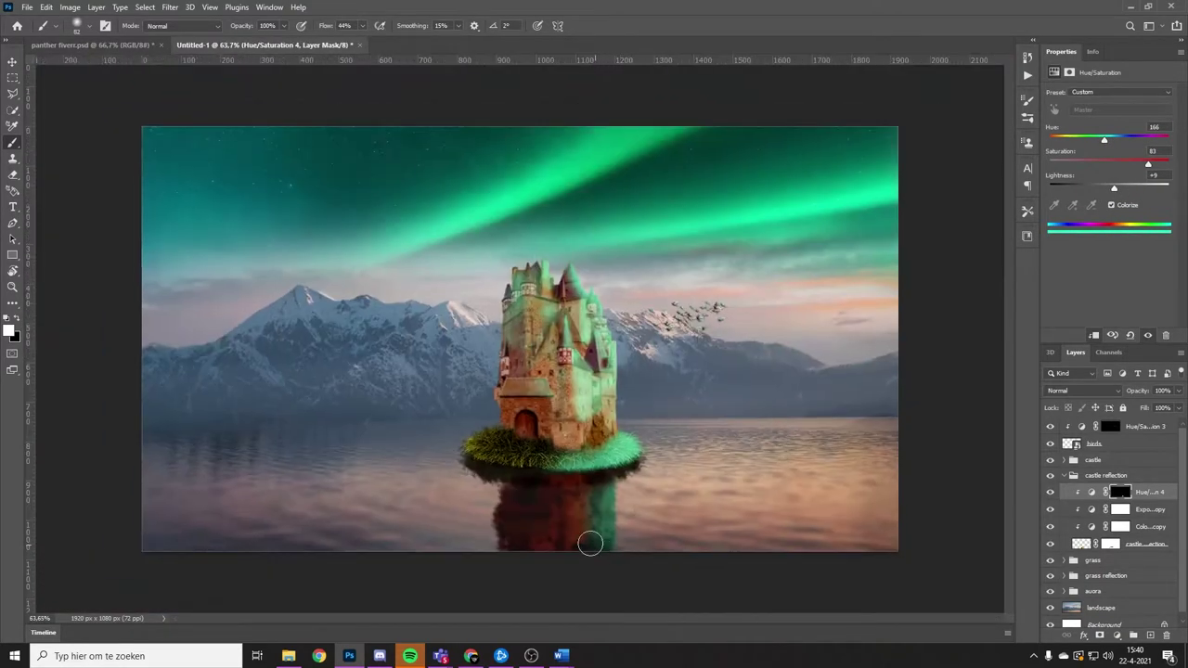
scroll(581, 502, "down", 1)
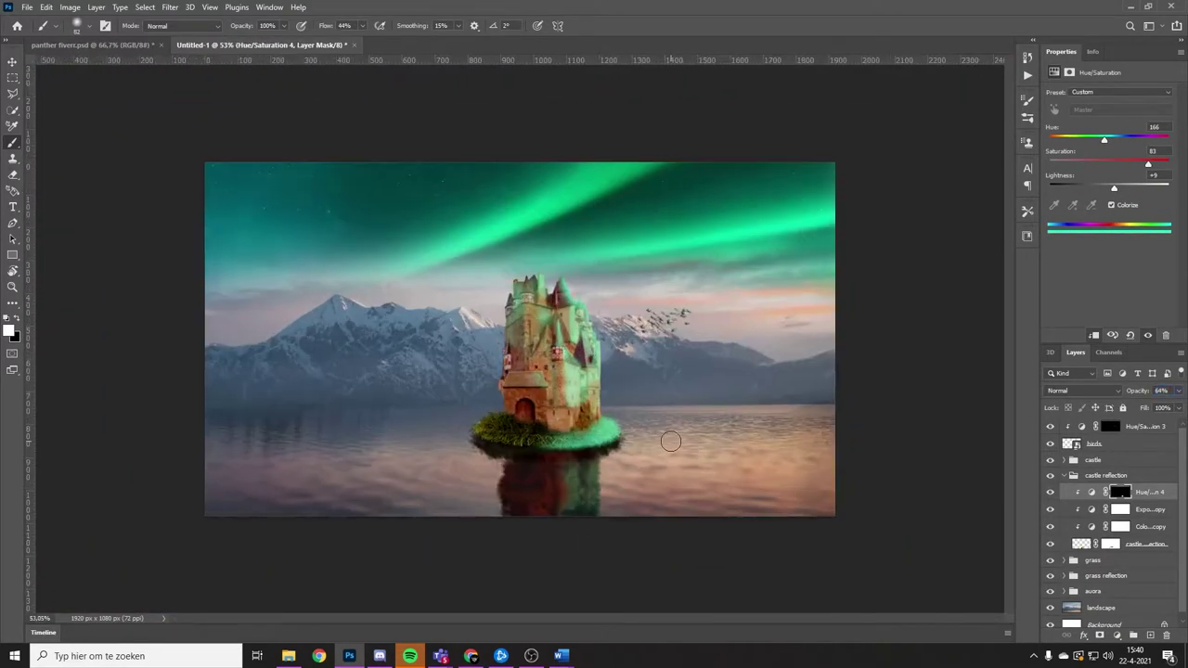
scroll(671, 442, "up", 1)
scroll(1050, 603, "down", 1)
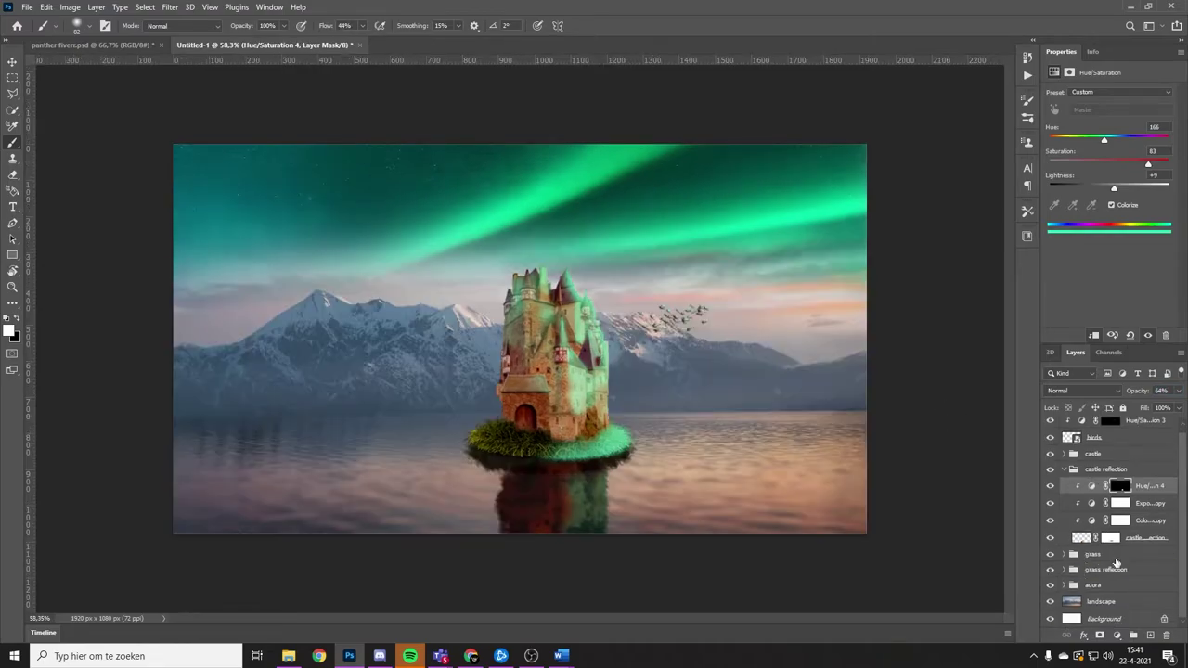
Expand the aurora group, select its mask, then select the birds group.
left_click(1065, 586)
left_click(1111, 583)
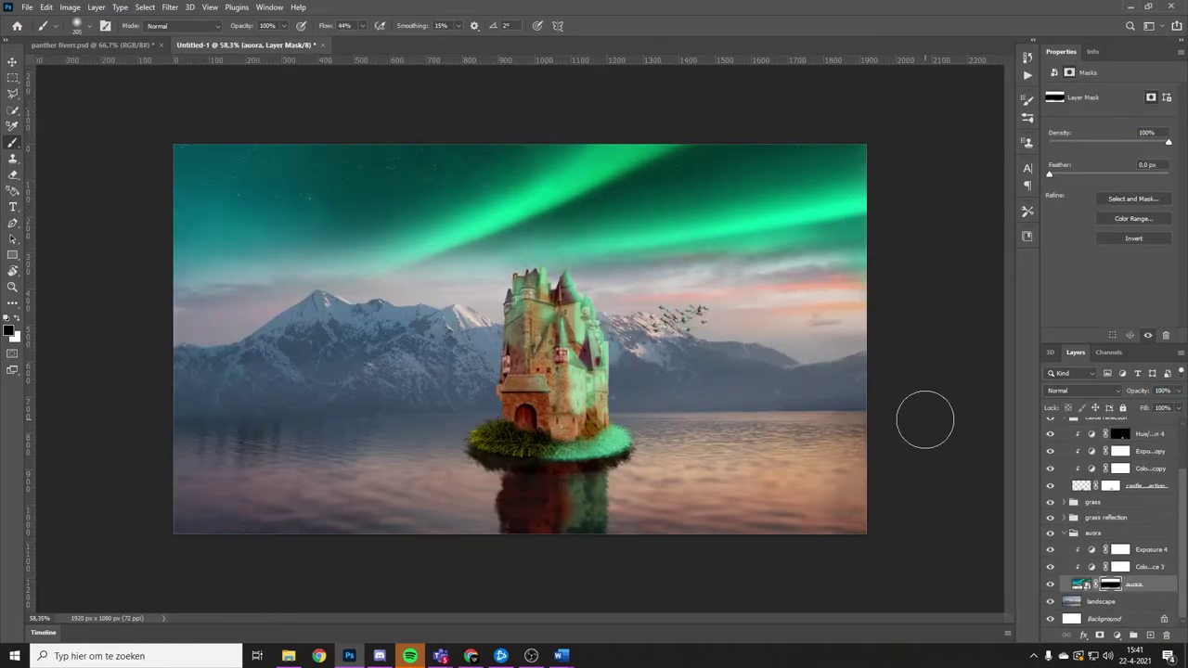
left_click(1093, 425)
Add a bright green Solid Color fill layer with an inverted, hidden mask.
scroll(707, 363, "up", 2)
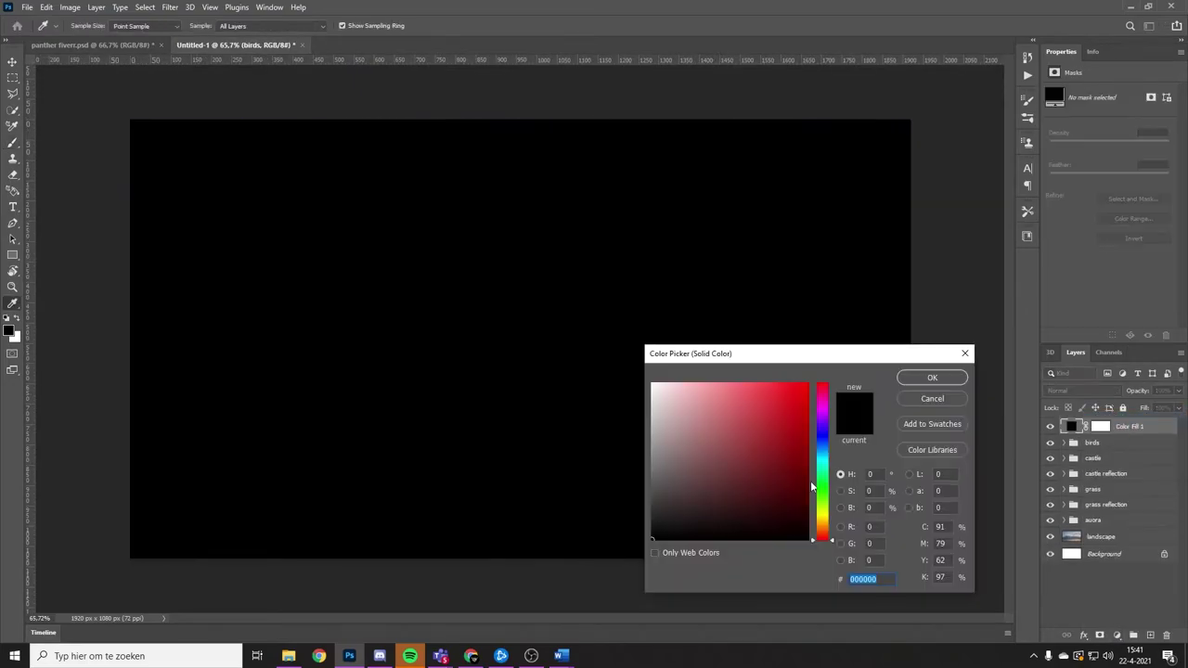
left_click(825, 465)
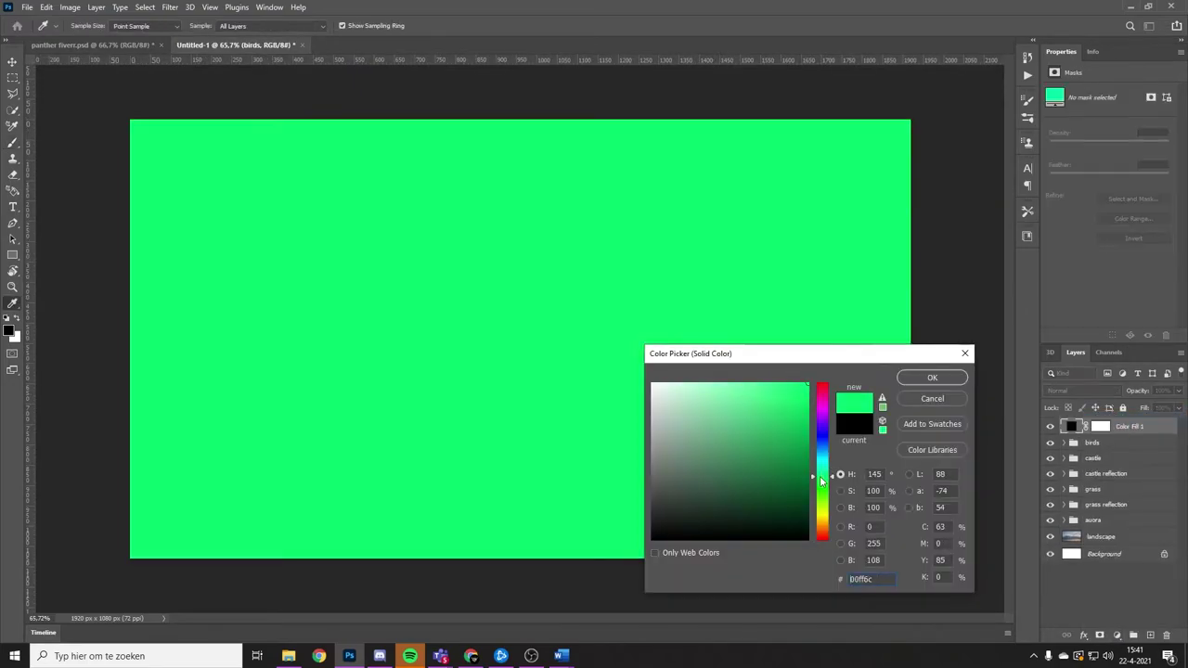
left_click(942, 379)
key("ctrl+i")
Paint the green onto the lower-right water with a soft 6% flow brush, placed just above the landscape.
type("6")
key("Return")
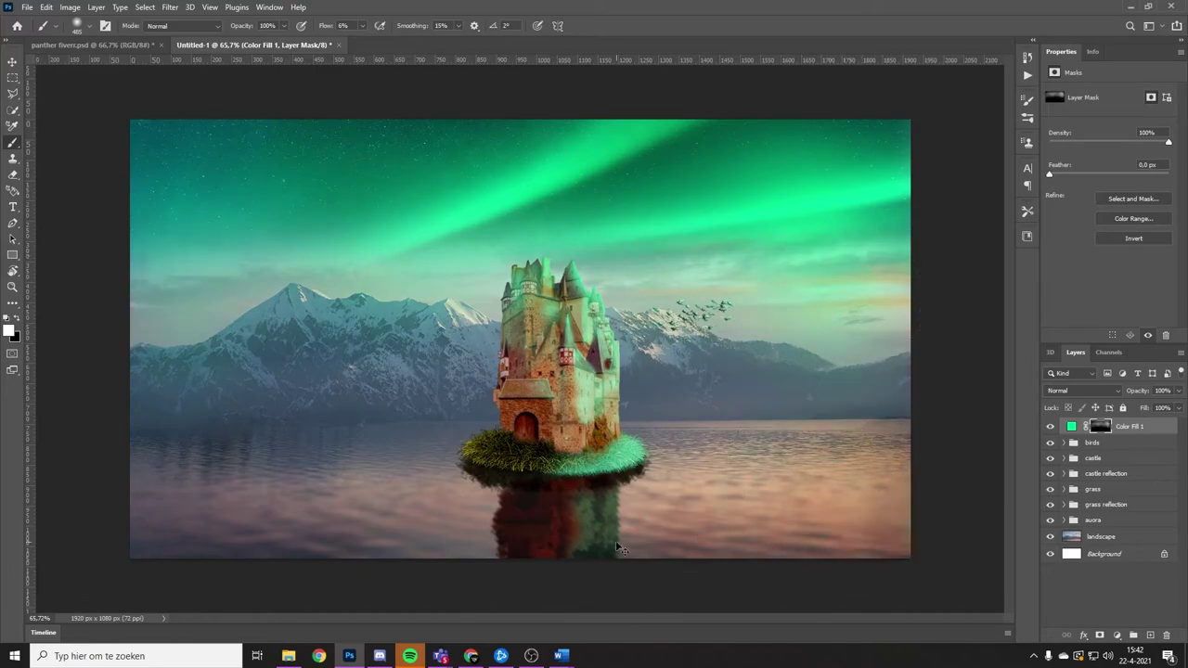
right_click(754, 434)
scroll(877, 527, "up", 1)
left_click_drag(877, 528, 981, 456)
scroll(358, 517, "down", 3)
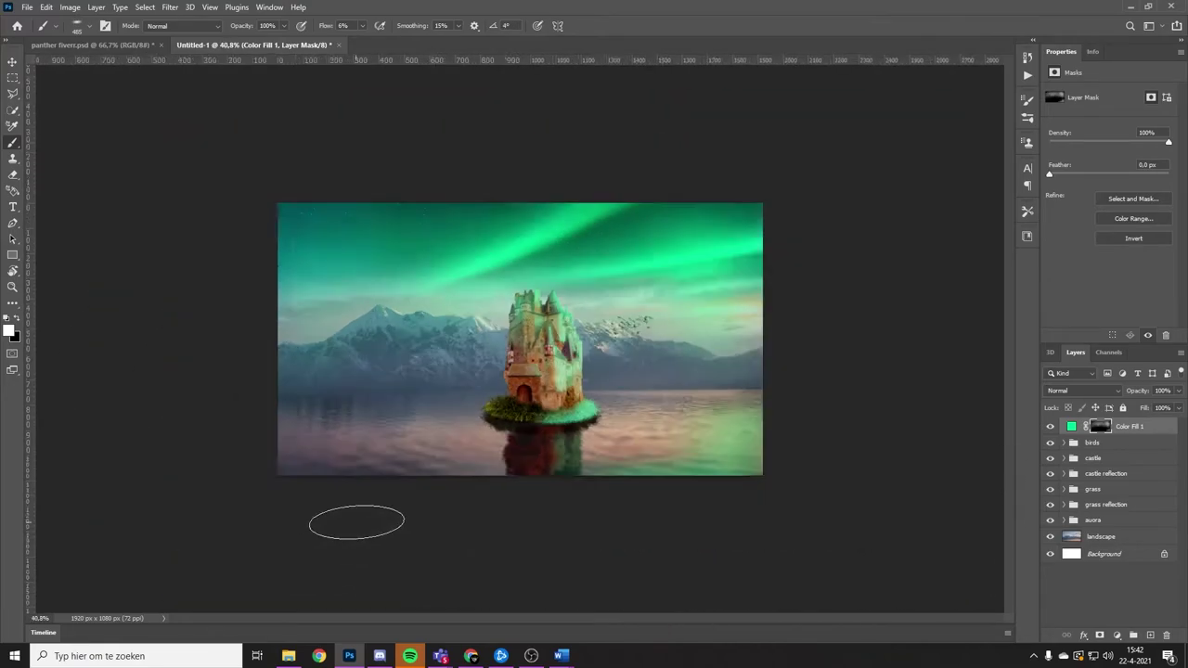
scroll(334, 538, "up", 1)
scroll(309, 557, "up", 1)
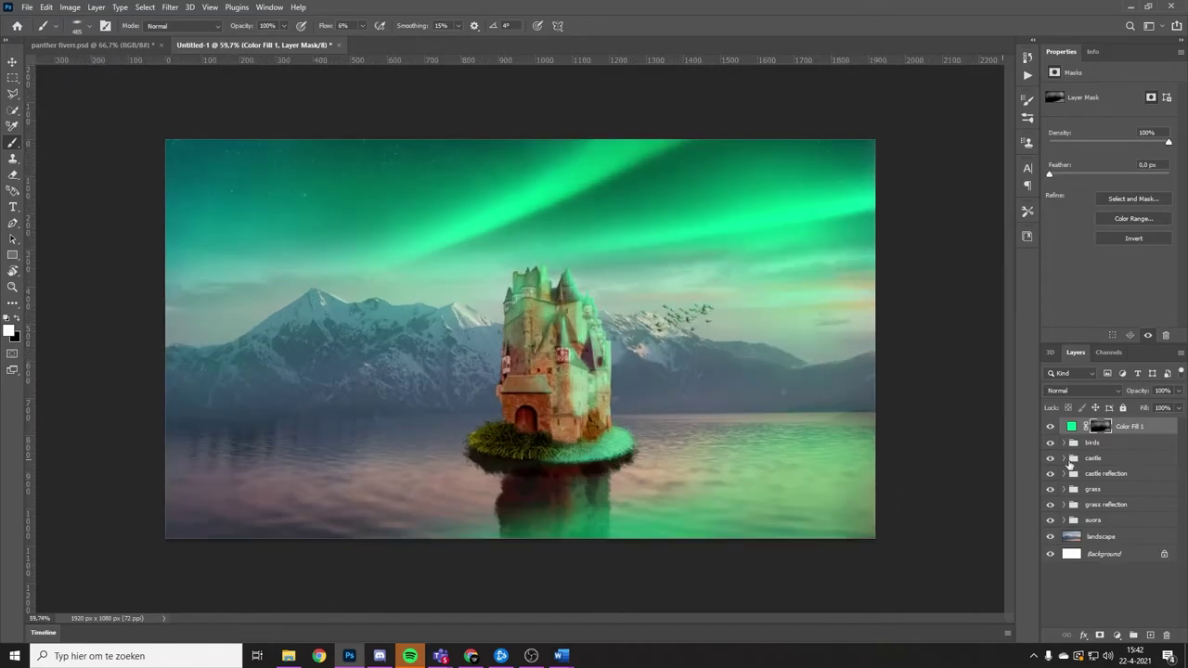
key("ctrl+bracketleft")
key("ctrl+bracketleft")
key("ctrl+bracketleft")
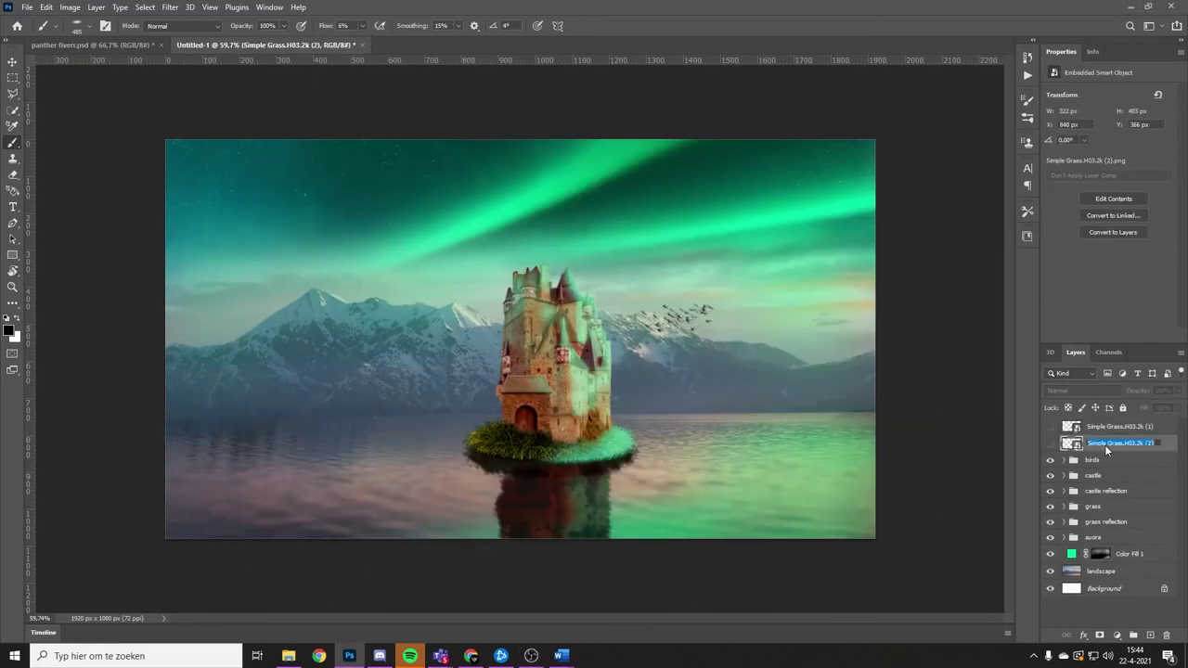
Rename the placed grass layer and position the first grass clump at lower left.
double_click(1114, 426)
key("ctrl+t")
left_click_drag(547, 390, 279, 445)
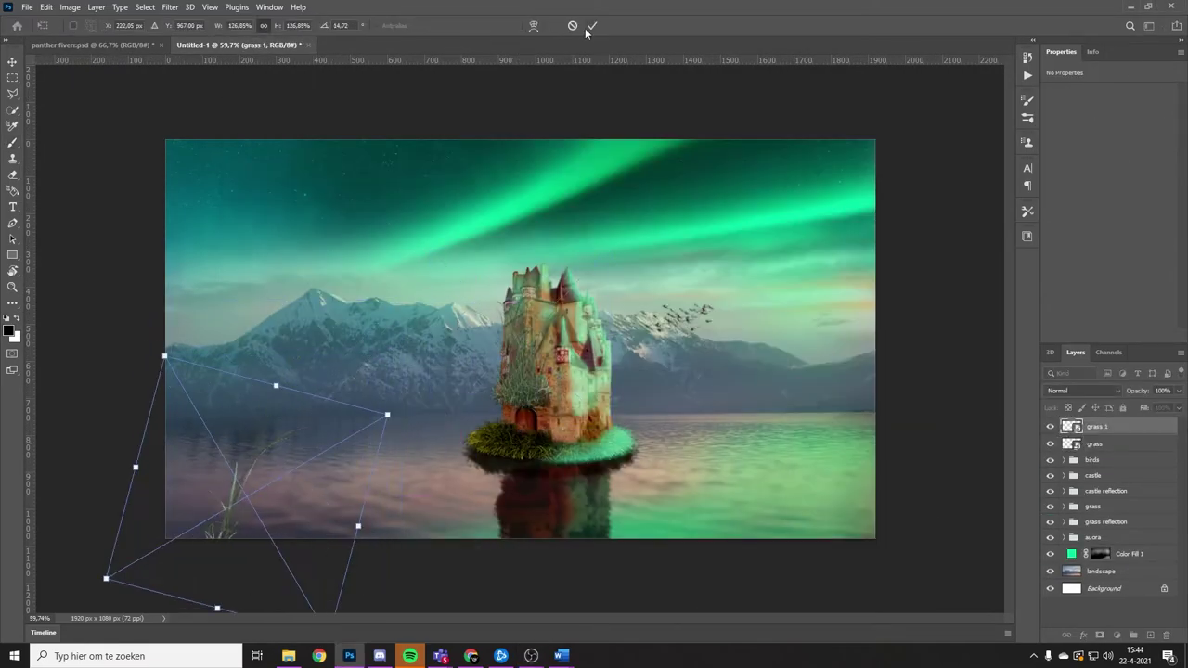
key("Return")
Place a rotated second grass clump at lower right, plus a copy toward the centre.
left_click(1095, 443)
key("ctrl+t")
left_click_drag(547, 436, 834, 507)
left_click_drag(956, 520, 938, 594)
key("ctrl+alt+t")
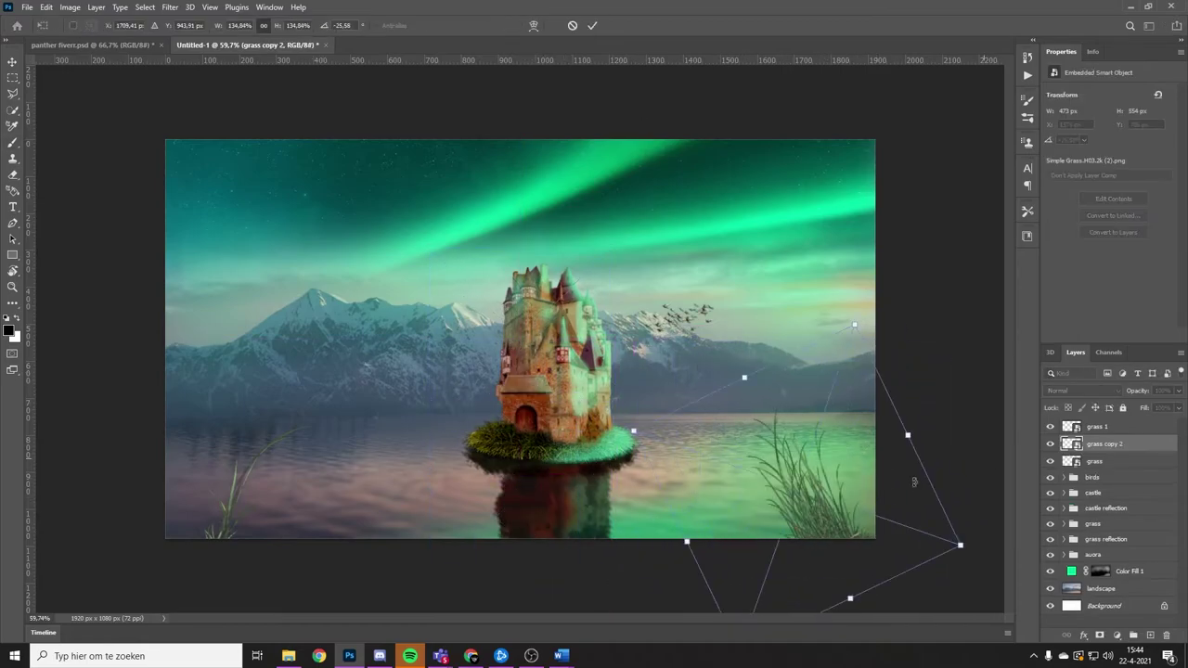
left_click_drag(817, 464, 501, 464)
key("Return")
Group the four grass layers and darken them to silhouettes with Hue/Saturation.
key("ctrl+j")
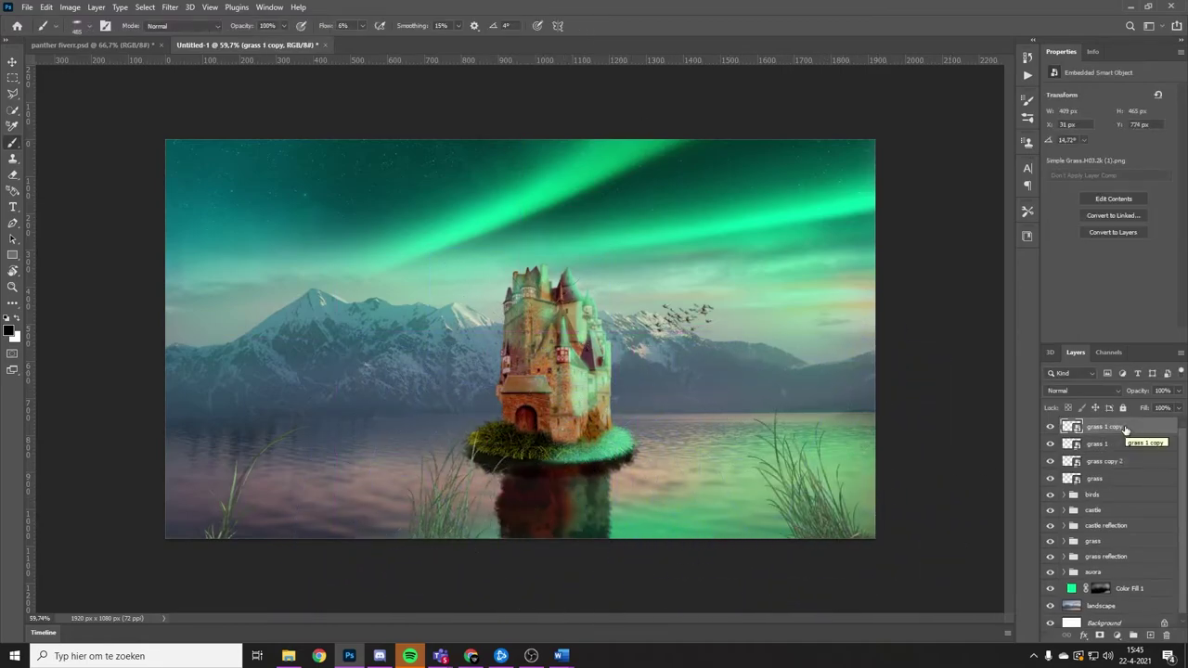
key("b")
key("ctrl+g")
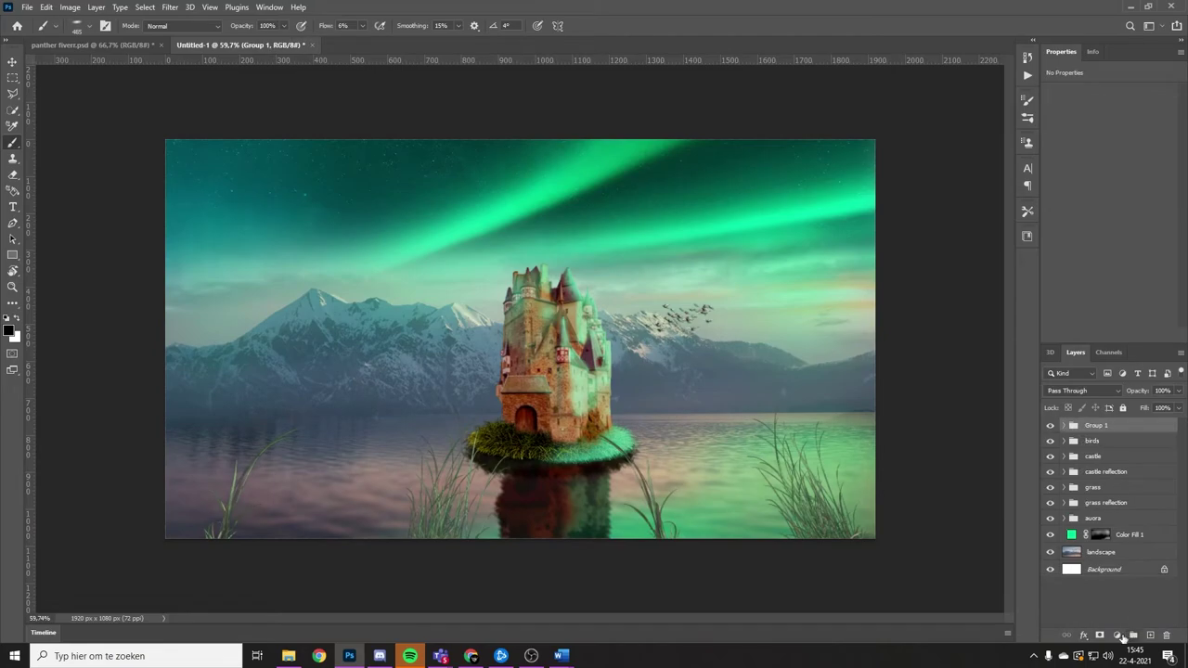
left_click(1118, 635)
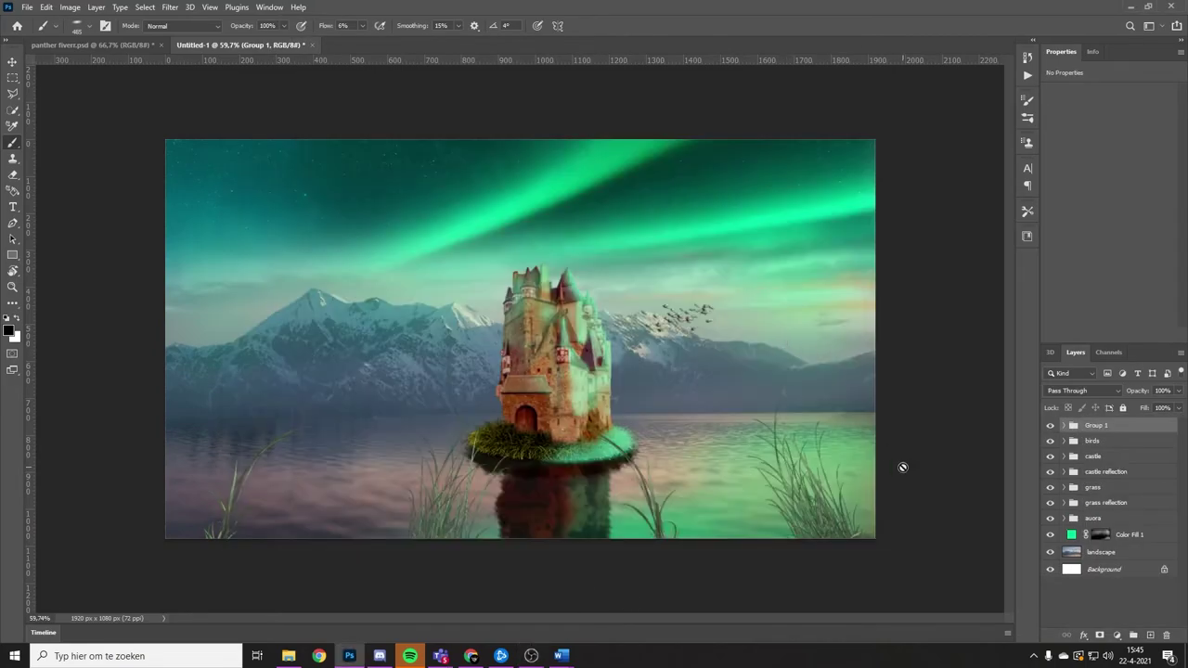
key("ctrl+u")
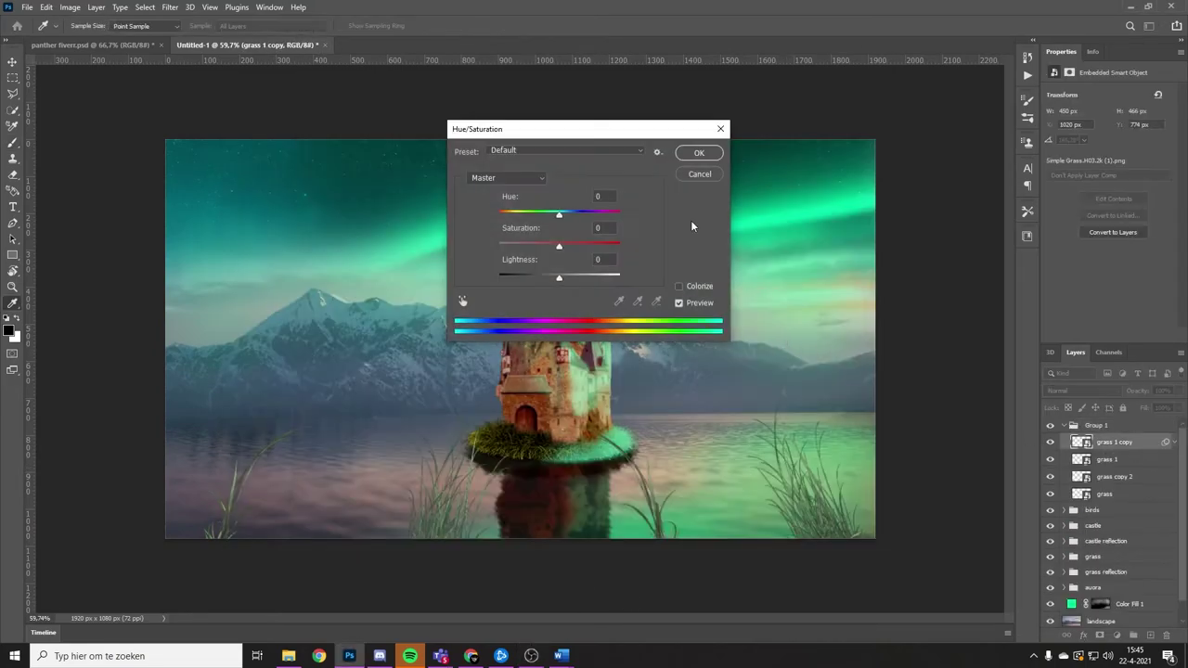
left_click(699, 152)
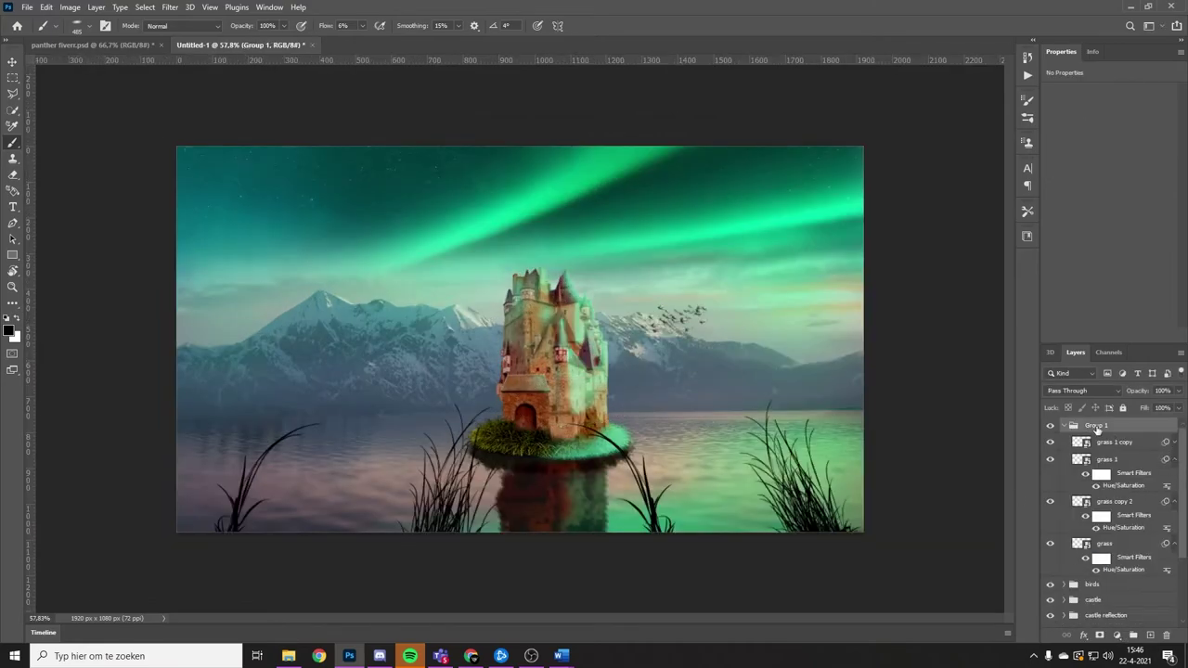
Merge the grass layers, apply a Gaussian Blur, and slide the flipped copy left and down.
left_click(1114, 442)
key("ctrl+e")
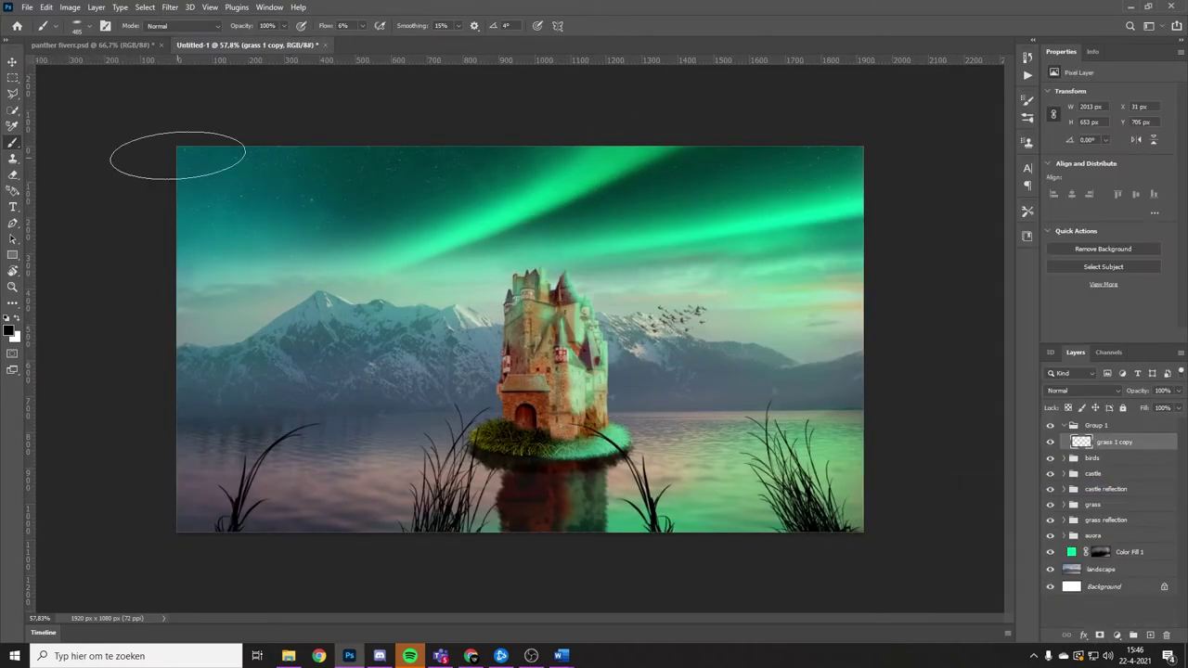
left_click(170, 7)
left_click(357, 244)
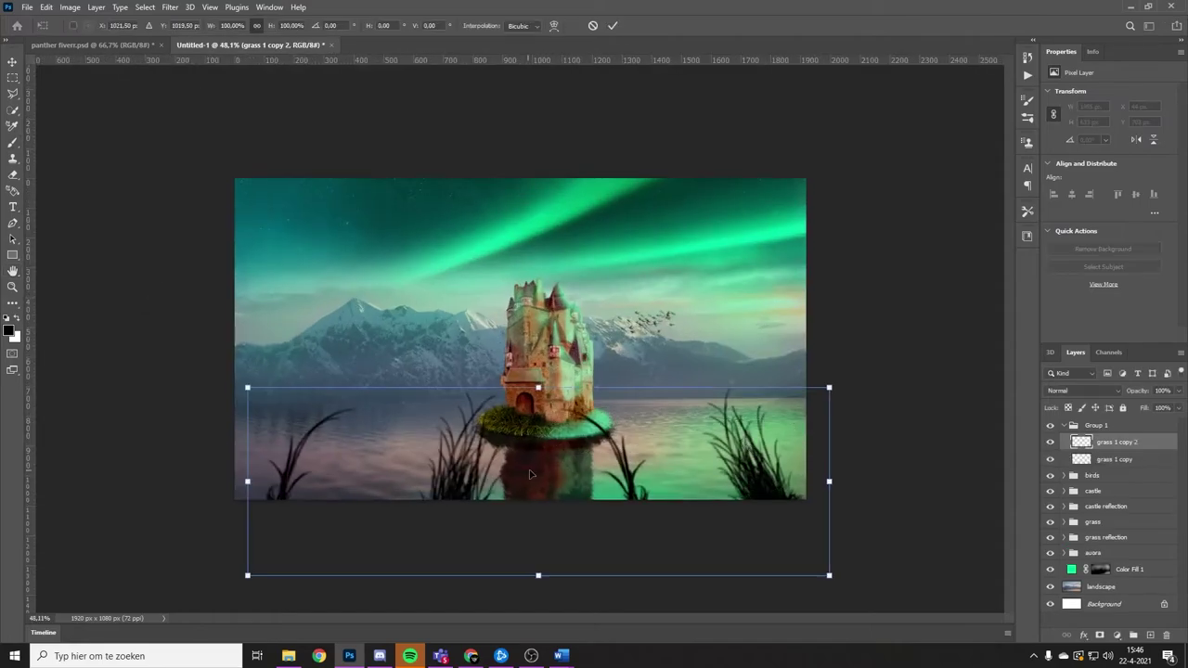
mouse_move(528, 479)
left_mouse_down()
mouse_move(480, 479)
mouse_move(429, 527)
left_mouse_up()
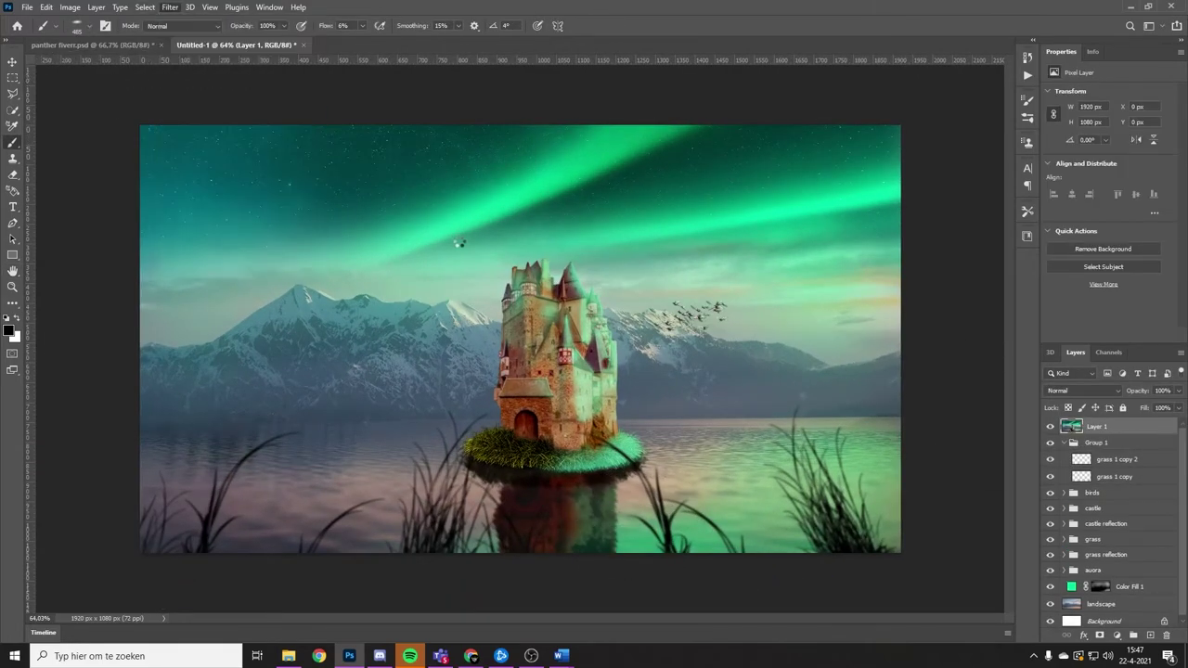
Grade Layer 1 in Camera Raw: Tint -11, Shadows -21, adjusted texture/clarity, dehaze, green midtones.
key("ctrl+shift+a")
mouse_move(980, 258)
left_mouse_down()
mouse_move(986, 299)
mouse_move(977, 291)
left_mouse_up()
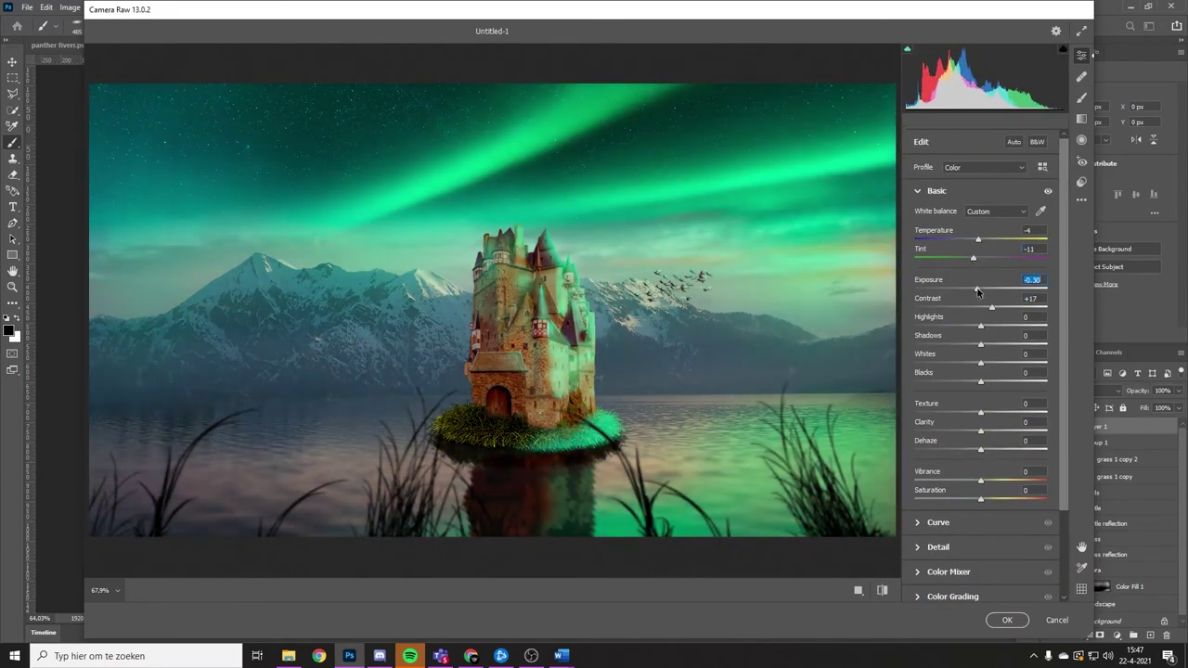
mouse_move(980, 345)
left_mouse_down()
mouse_move(964, 355)
mouse_move(970, 388)
left_mouse_up()
left_click_drag(1057, 415, 1004, 412)
left_click_drag(980, 431, 989, 453)
scroll(992, 483, "down", 2)
left_click(952, 537)
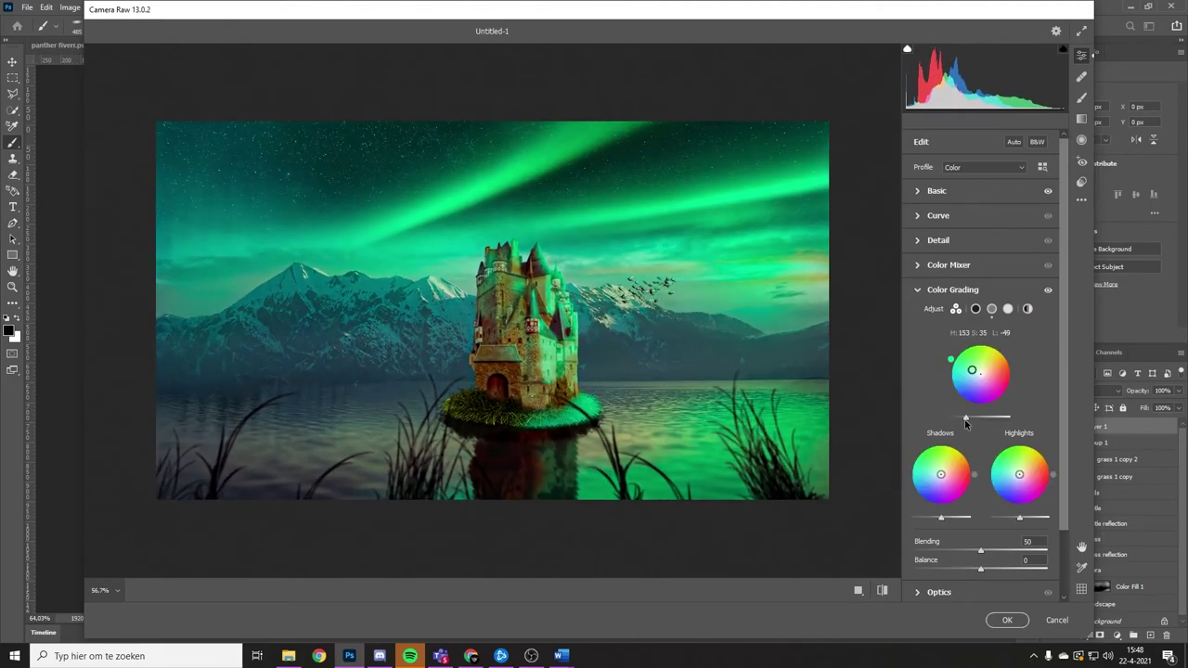
left_click(1008, 620)
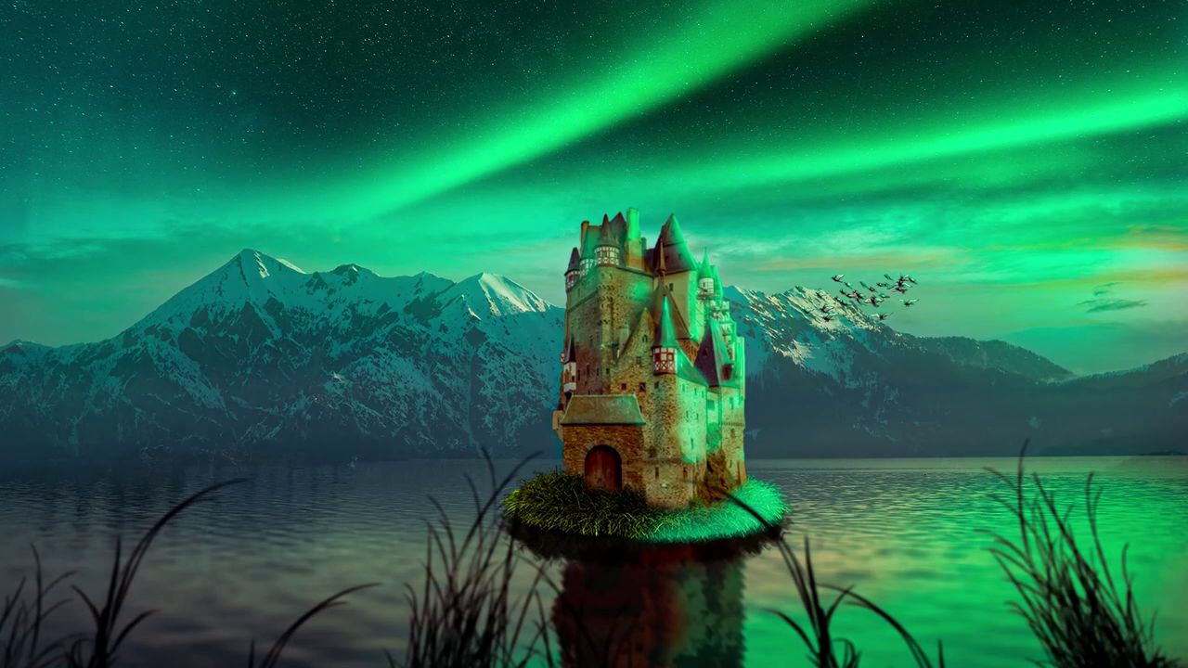